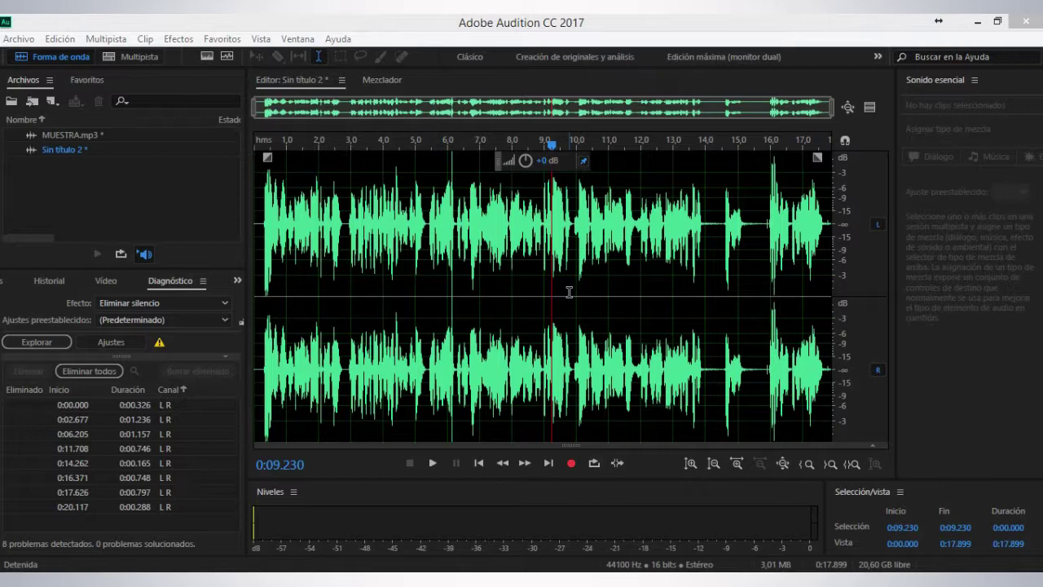
Open MUESTRA.mp3 in the waveform editor and play it from the beginning.
double_click(70, 137)
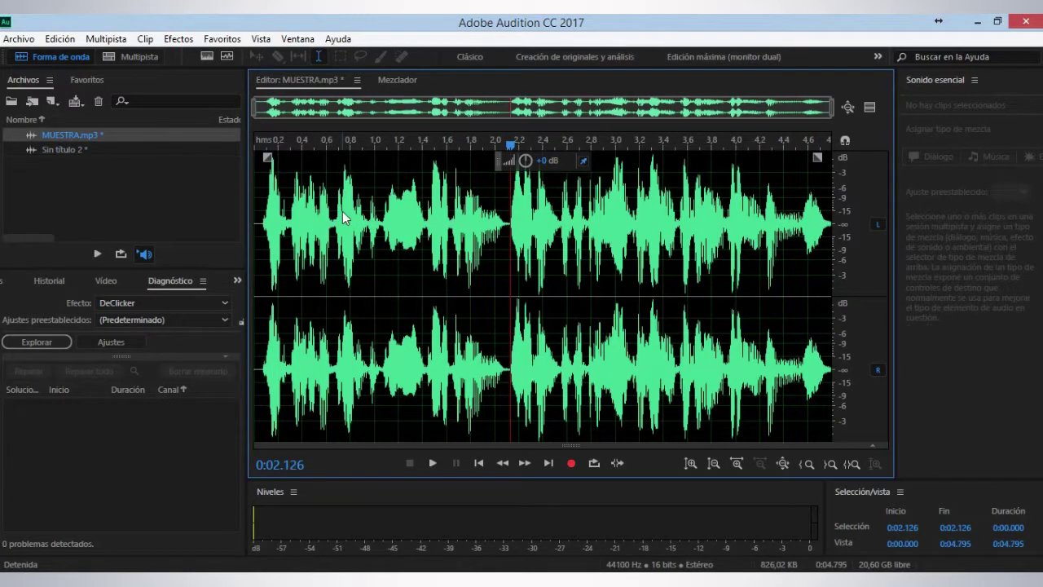
key("Home")
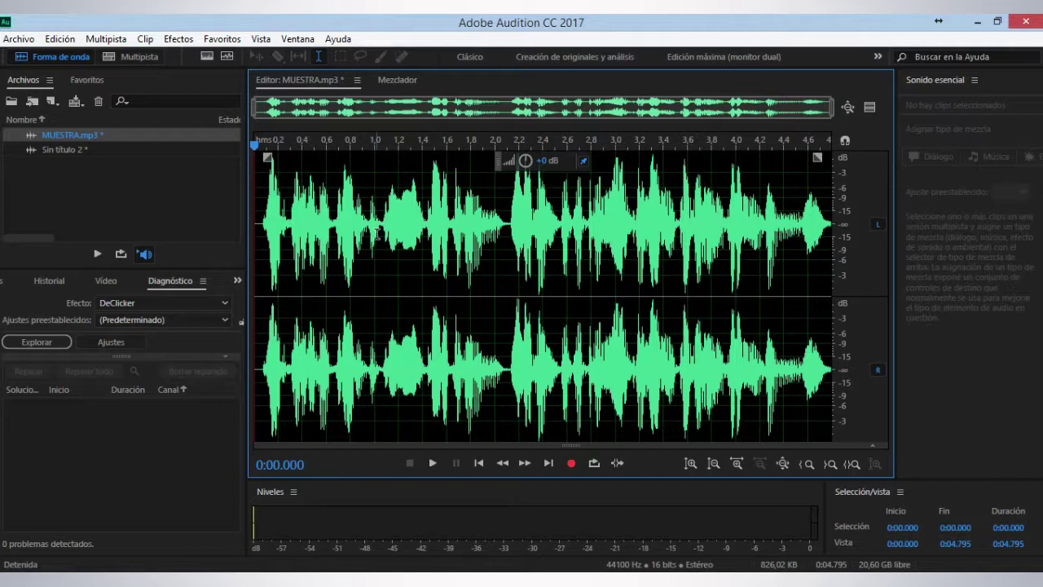
key("space")
Start a new multitrack session named SESION SPOT SENA, stored in the "tutoriales adobe audition" folder.
key("ctrl+n")
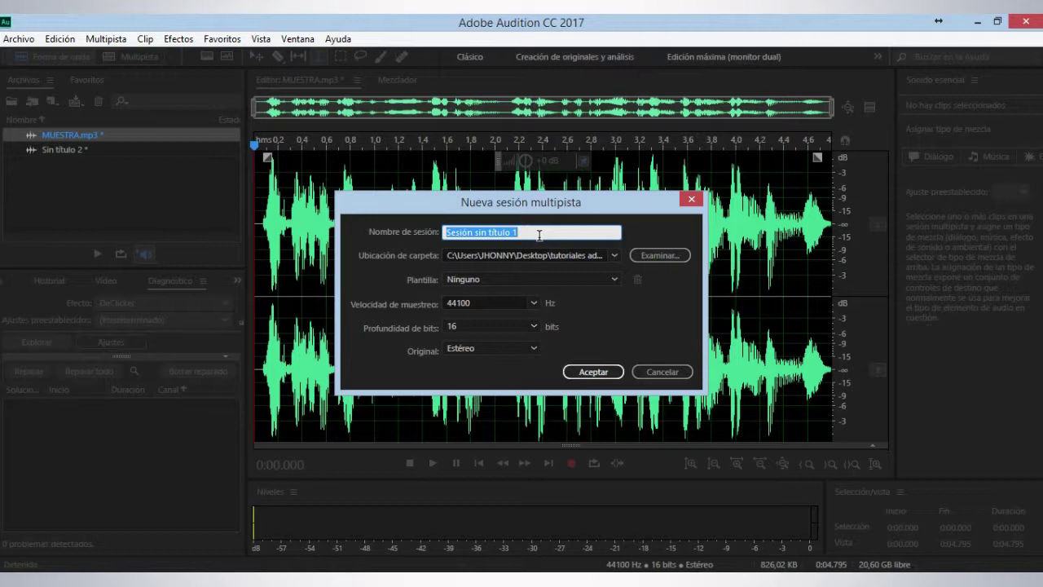
type("SESION")
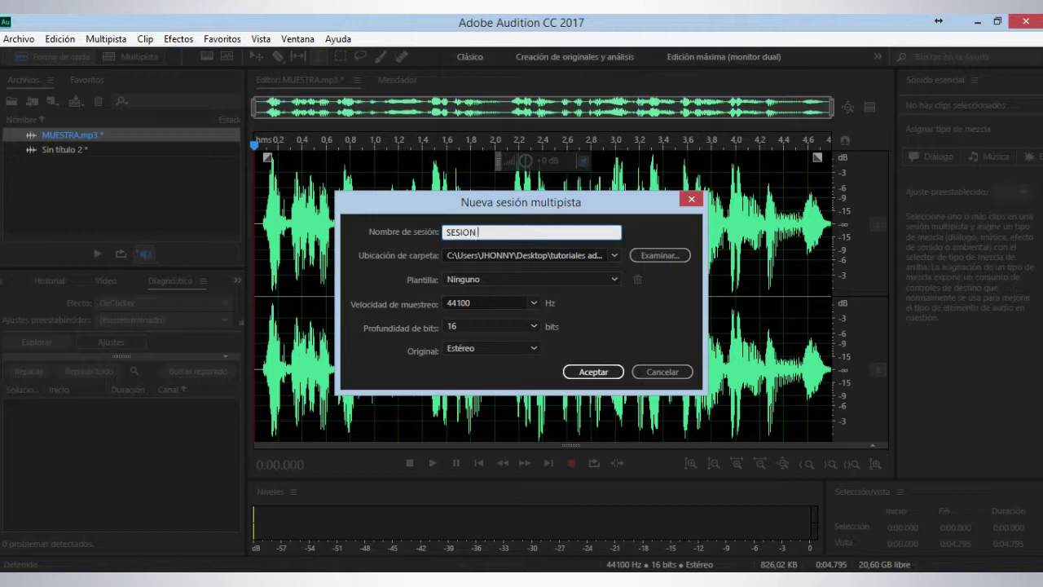
type(" SPOT SENA")
left_click(644, 255)
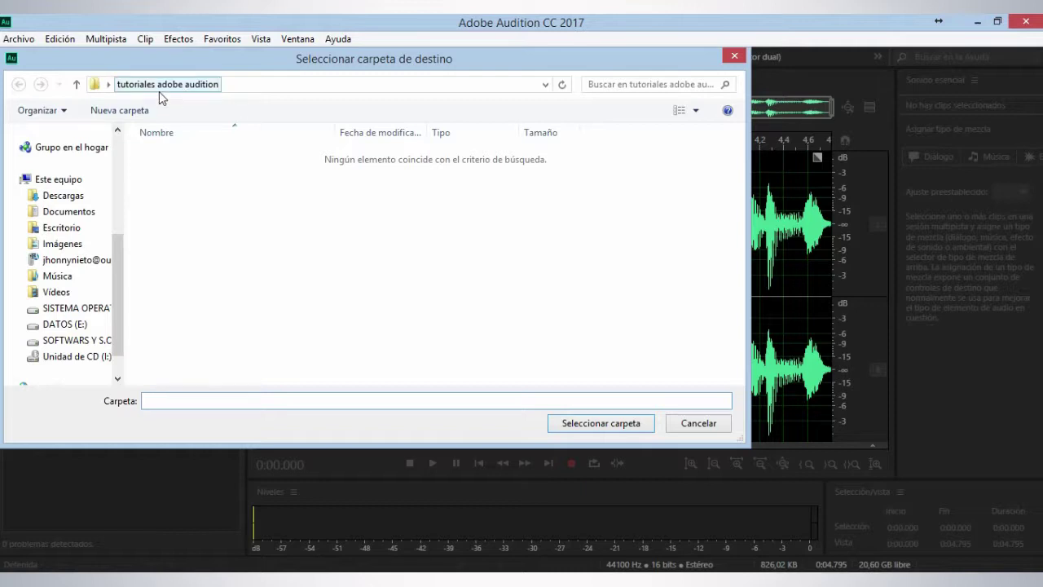
left_click(601, 424)
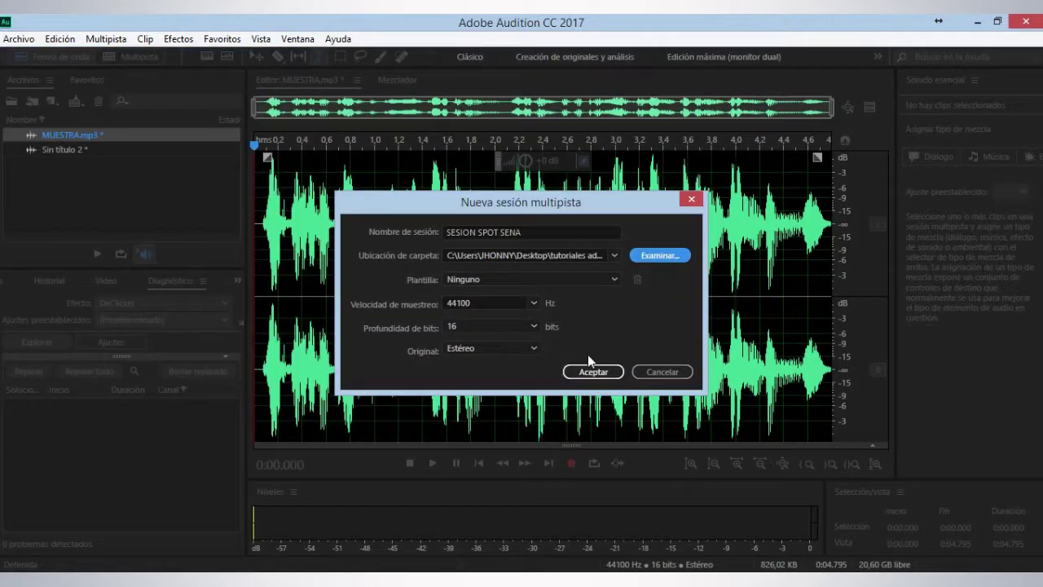
Create the session with a 44100 Hz sample rate, 16-bit depth and an Estéreo master.
left_click(534, 308)
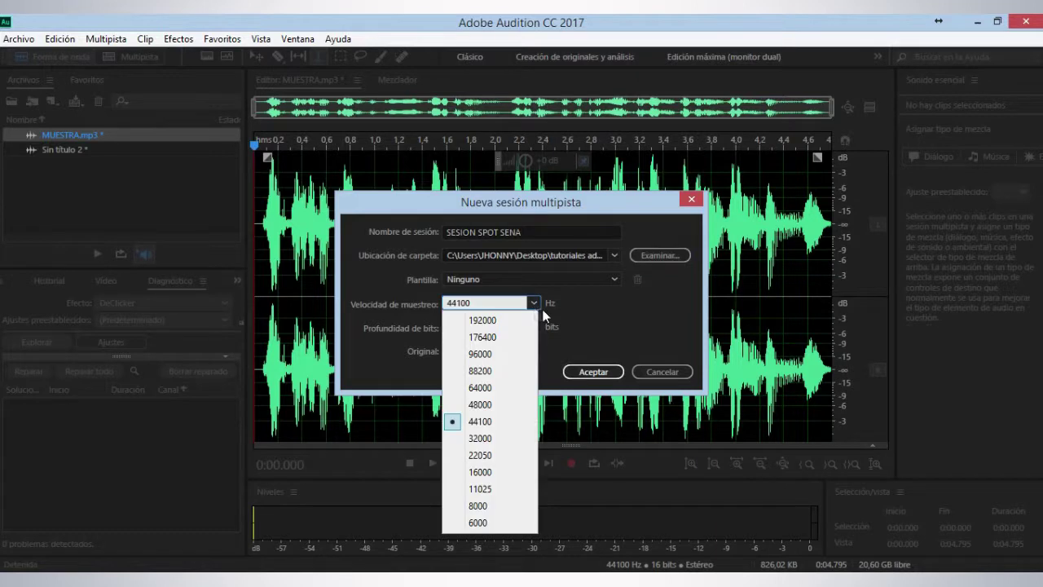
left_click(514, 421)
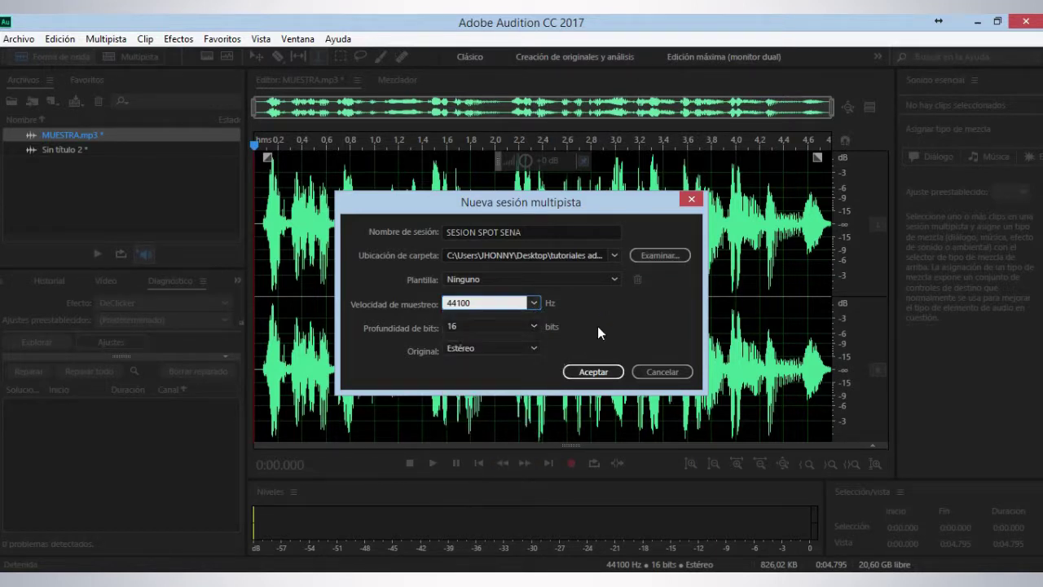
left_click(530, 327)
left_click(529, 327)
left_click(489, 348)
left_click(480, 382)
left_click(593, 371)
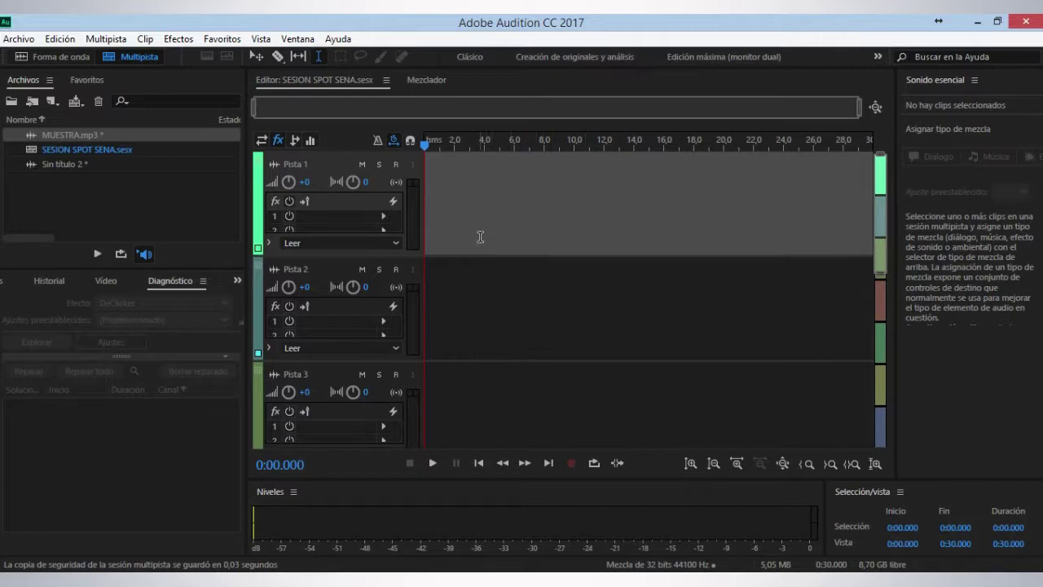
Return the playhead to the start and place MUESTRA.mp3 at the beginning of Pista 1.
left_click(518, 291)
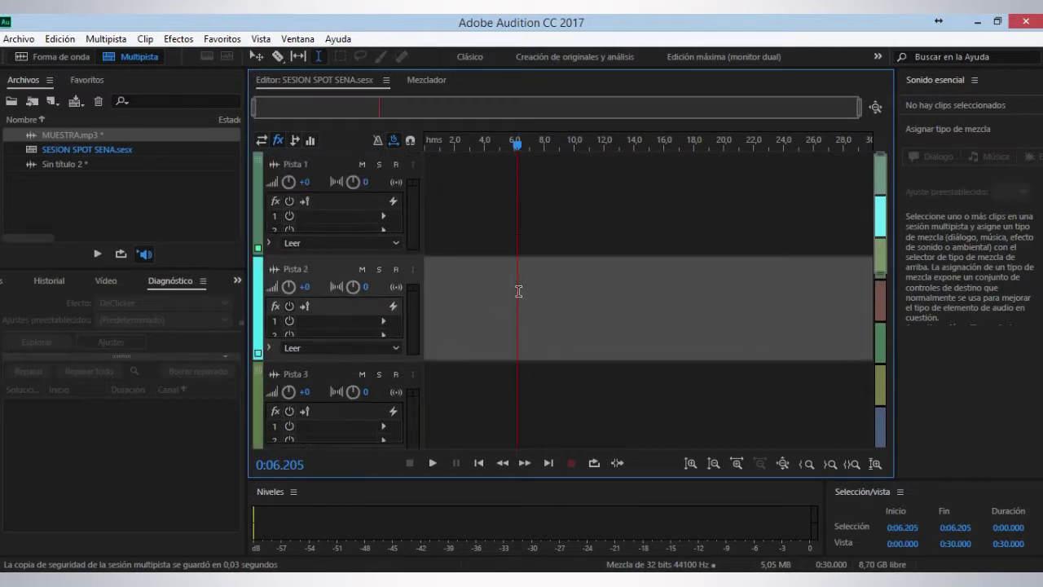
scroll(518, 291, "down", 2)
scroll(518, 291, "up", 2)
key("Home")
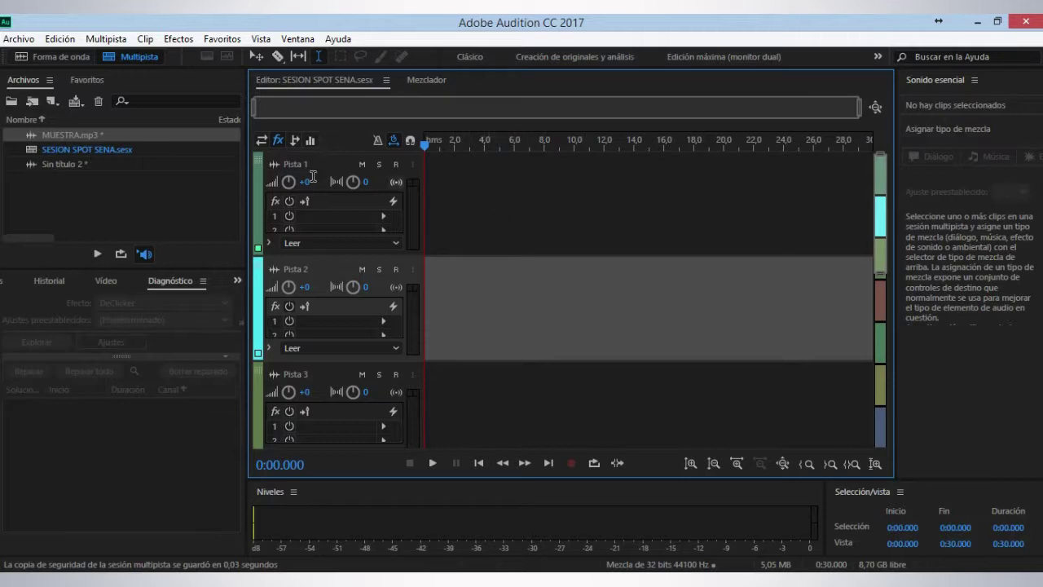
left_click_drag(40, 133, 425, 168)
scroll(465, 122, "up", 5)
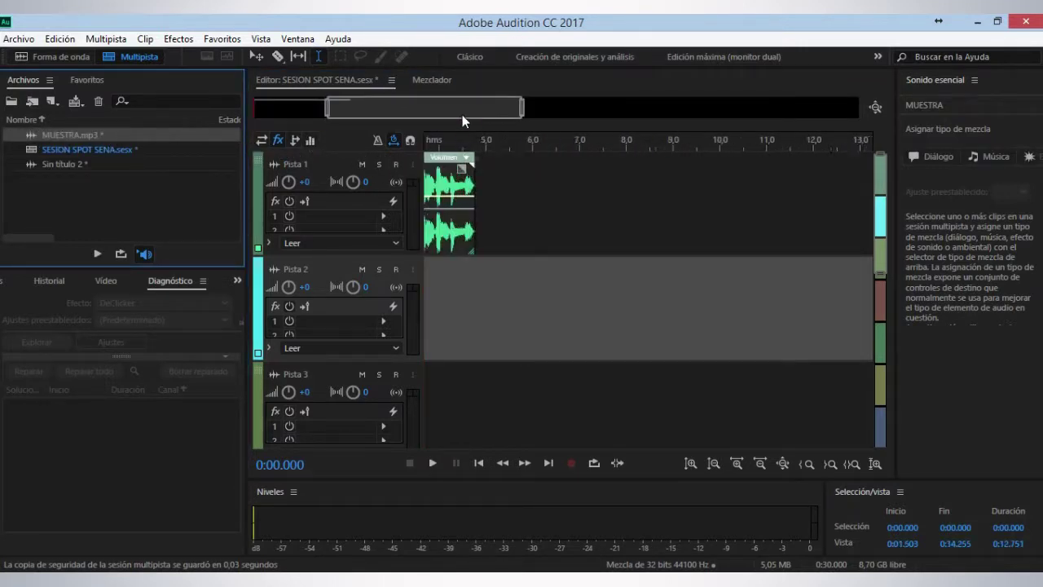
left_click_drag(461, 109, 293, 119)
scroll(294, 118, "up", 4)
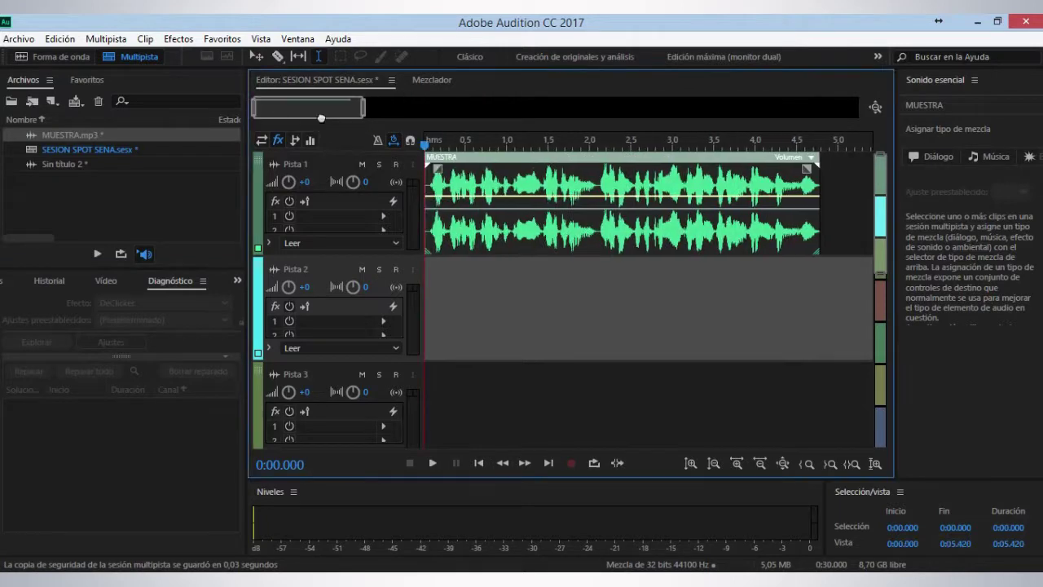
Move the MUESTRA clip from Pista 1 to the start of Pista 2.
scroll(320, 112, "down", 4)
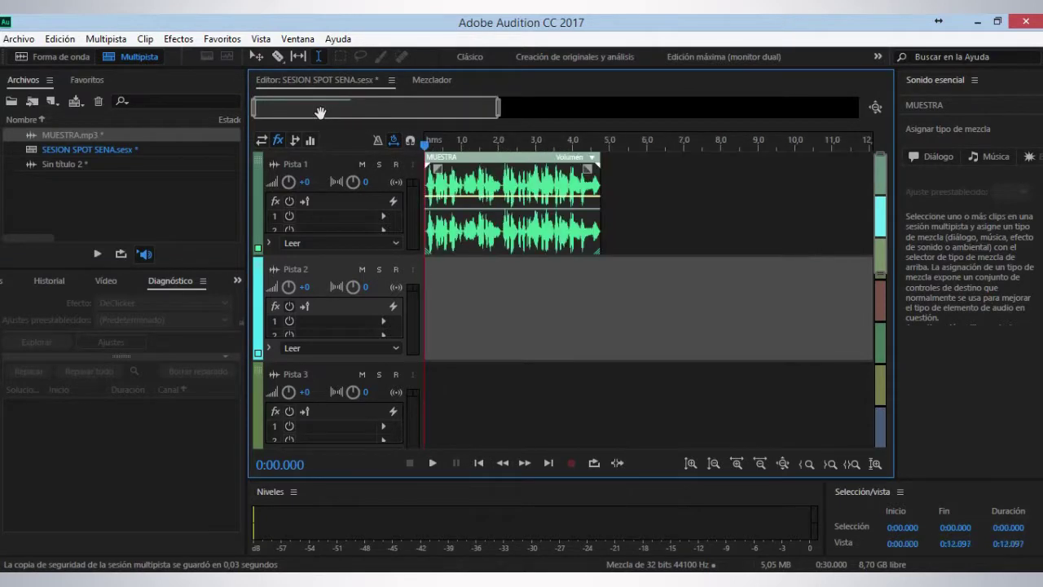
scroll(319, 110, "up", 5)
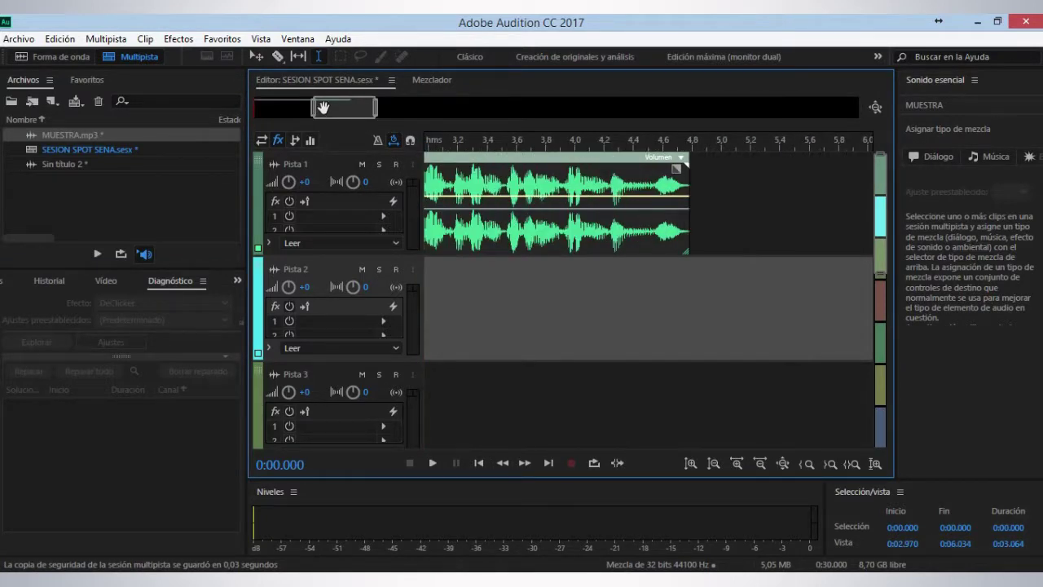
left_click_drag(321, 108, 254, 114)
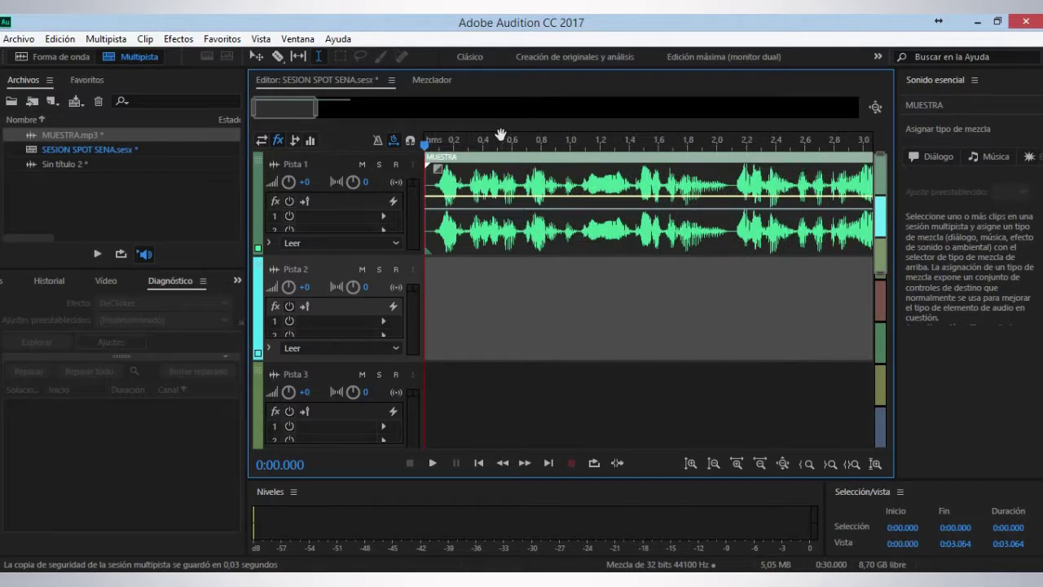
scroll(497, 134, "down", 1)
left_click_drag(501, 170, 432, 272)
key("ctrl+z")
left_click_drag(559, 220, 436, 338)
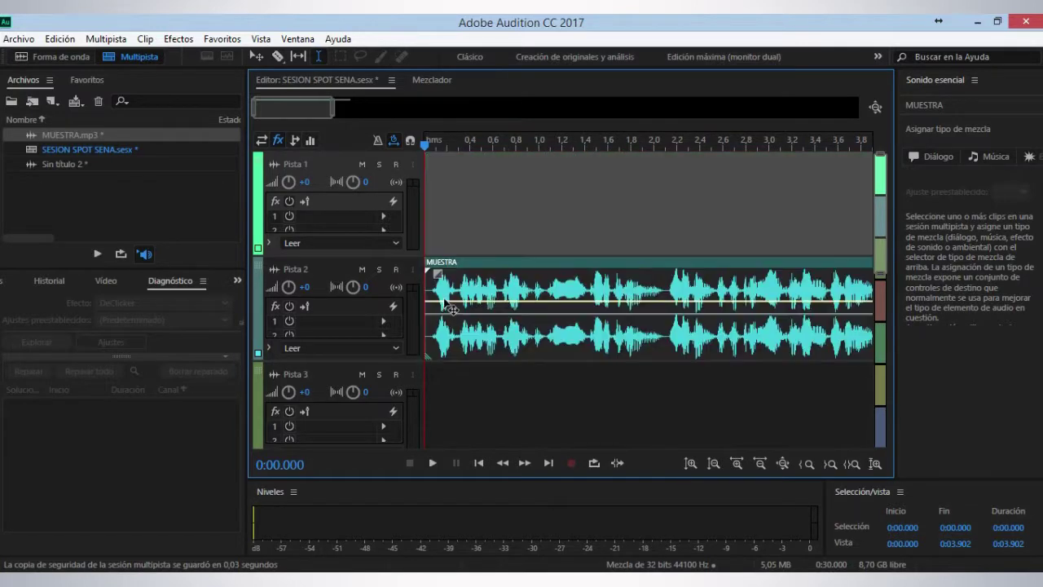
Try raising the MUESTRA clip's volume envelope with a keyframe near its start, and undo the raise.
scroll(468, 146, "up", 4)
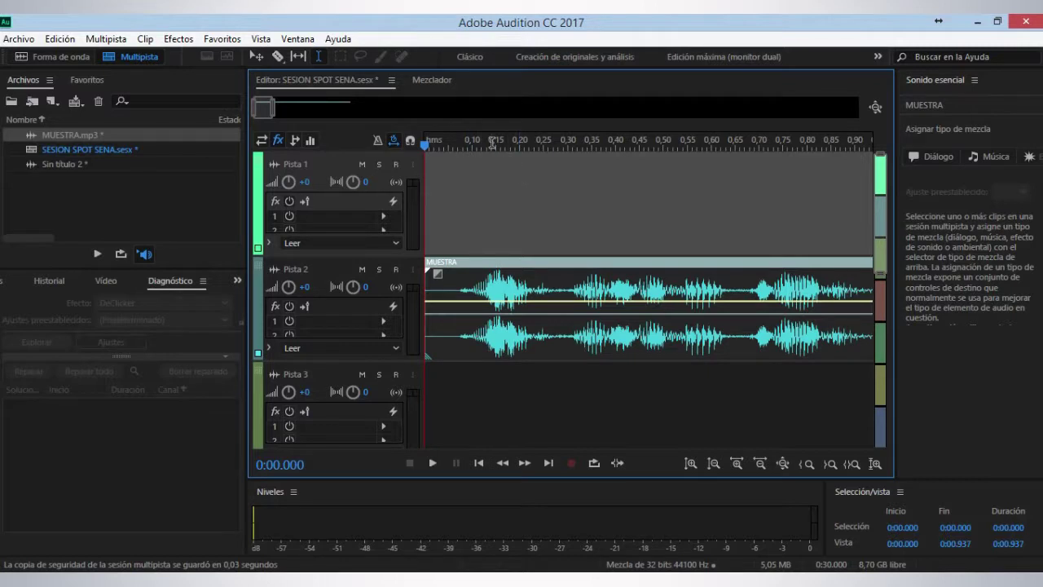
scroll(492, 144, "down", 2)
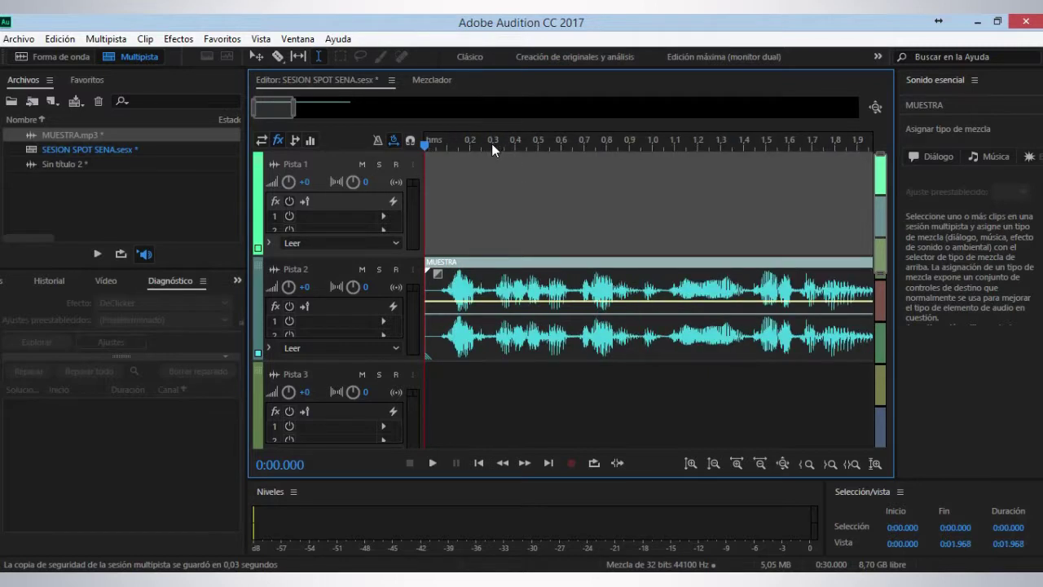
left_click(484, 307)
mouse_move(484, 307)
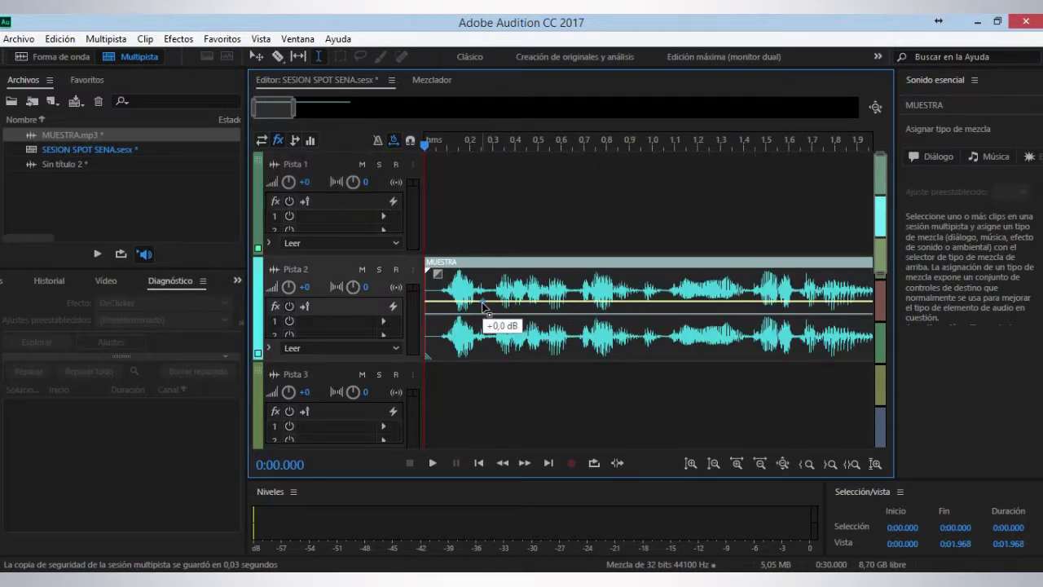
left_click_drag(482, 304, 474, 271)
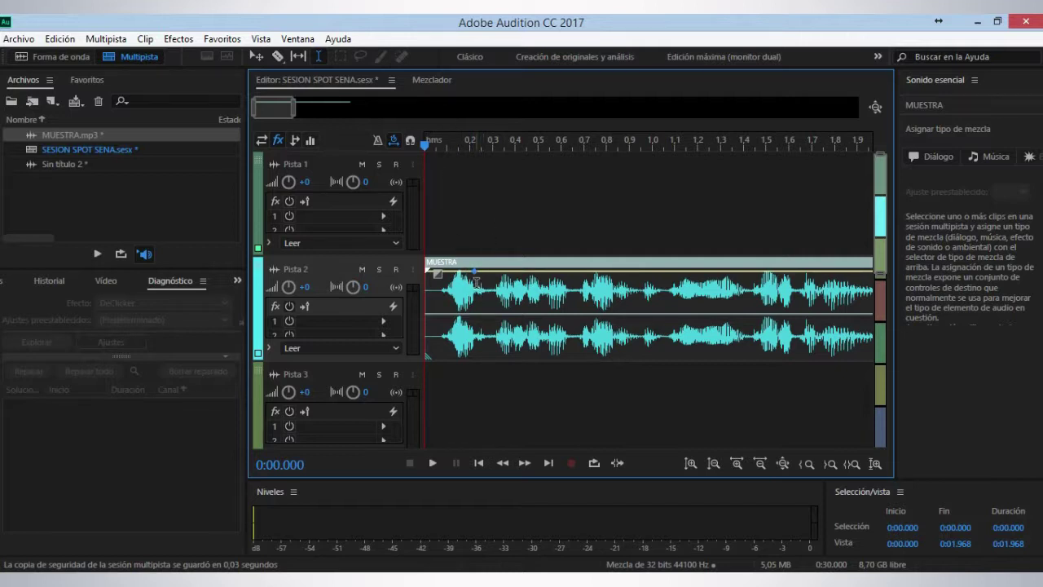
key("ctrl+z")
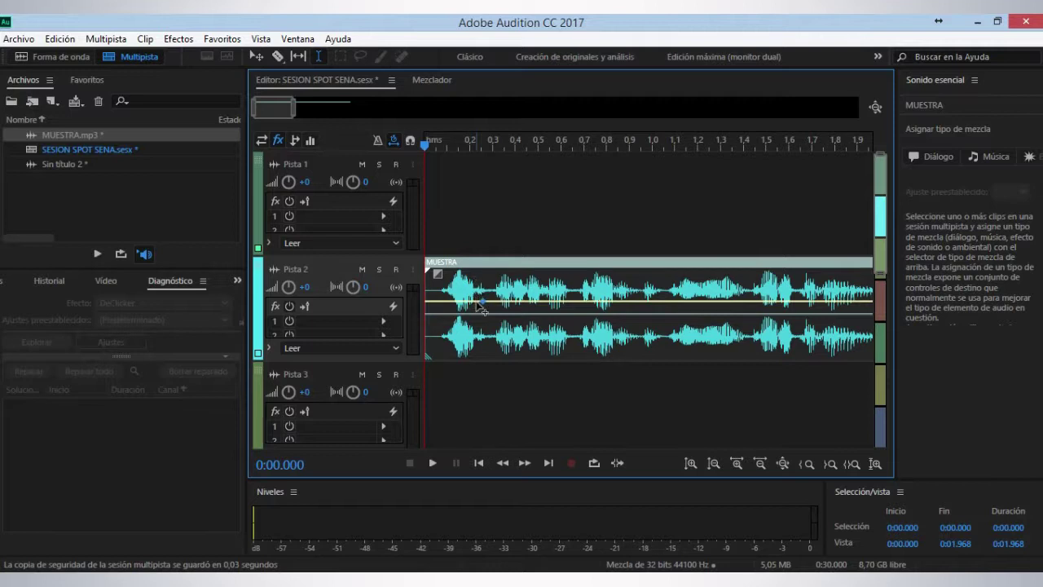
Try boosting the opening of the MUESTRA clip with extra volume keyframes and play it back.
left_click(473, 302)
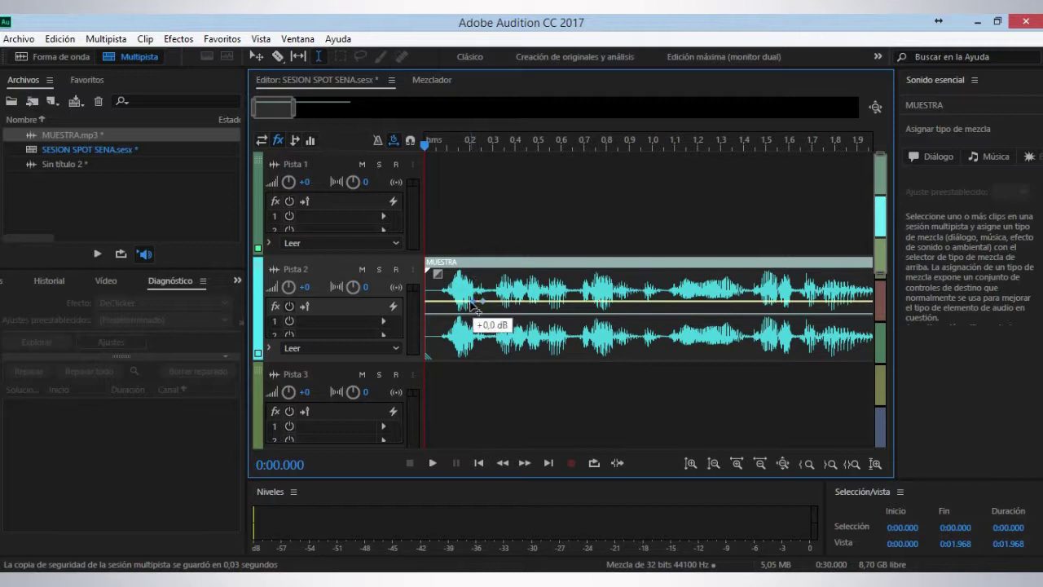
mouse_move(455, 304)
left_mouse_down()
mouse_move(452, 288)
mouse_move(473, 298)
left_mouse_up()
mouse_move(469, 295)
key("space")
key("space")
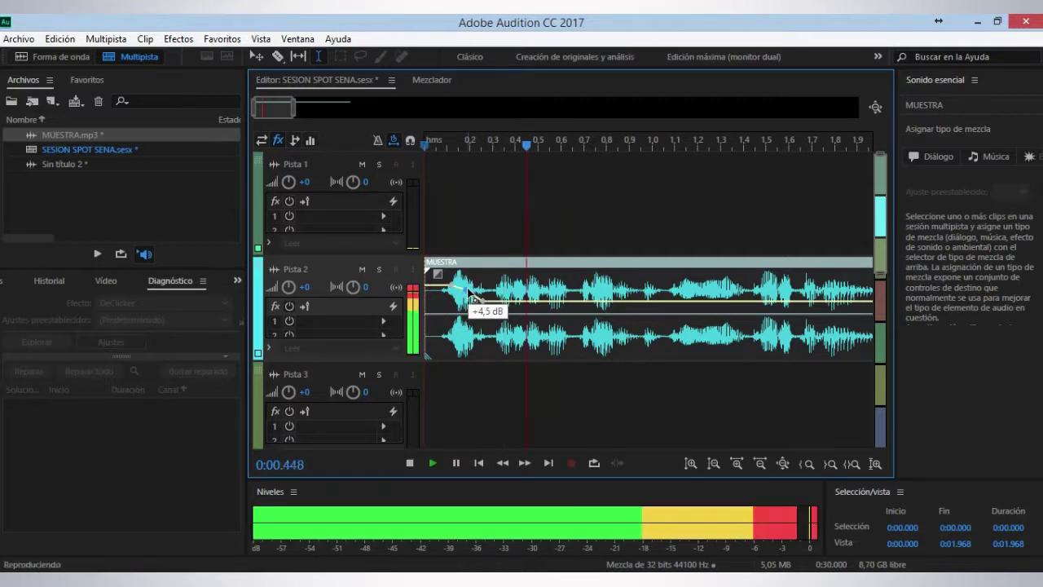
left_click_drag(471, 295, 478, 300)
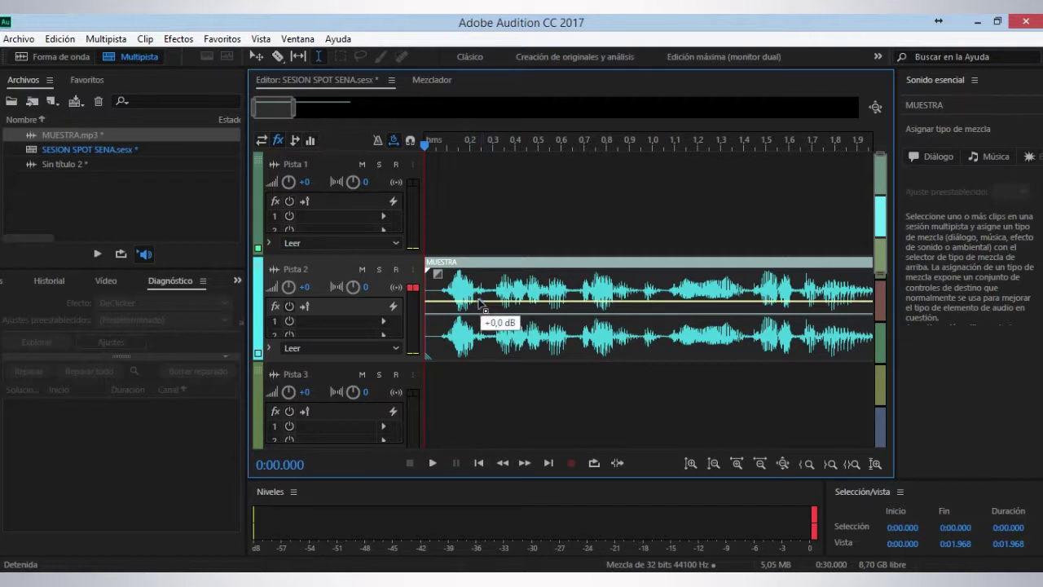
Raise the volume envelope of the whole MUESTRA clip slightly above 0 dB and play the clip.
left_click_drag(471, 300, 470, 299)
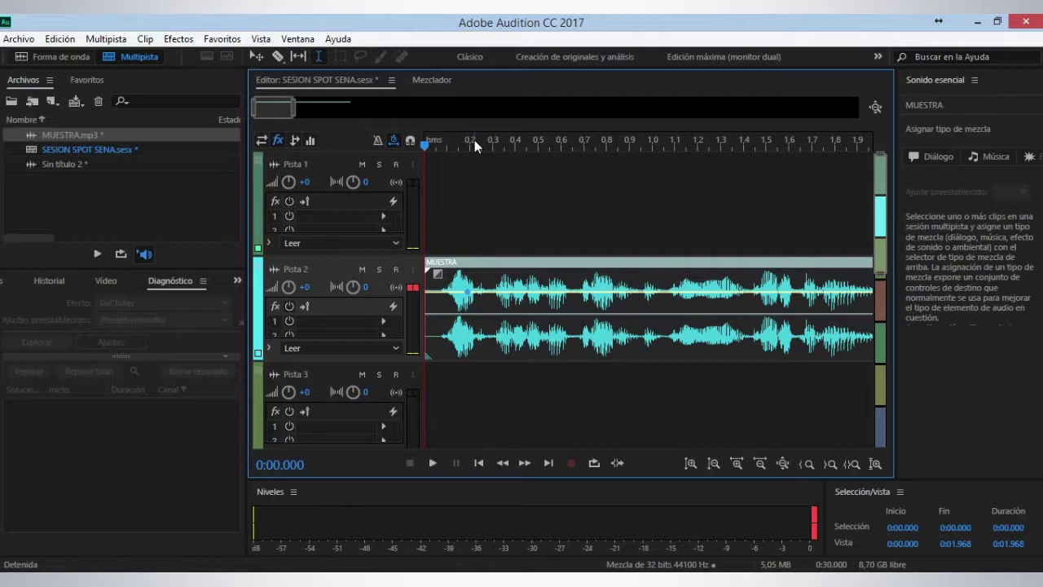
scroll(474, 140, "down", 3)
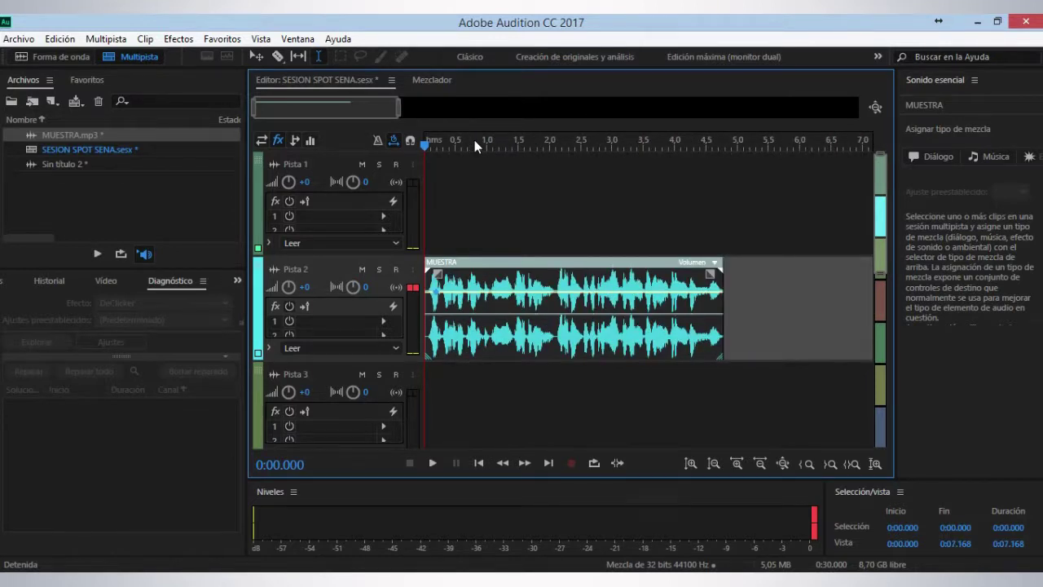
key("space")
key("space")
scroll(474, 140, "up", 3)
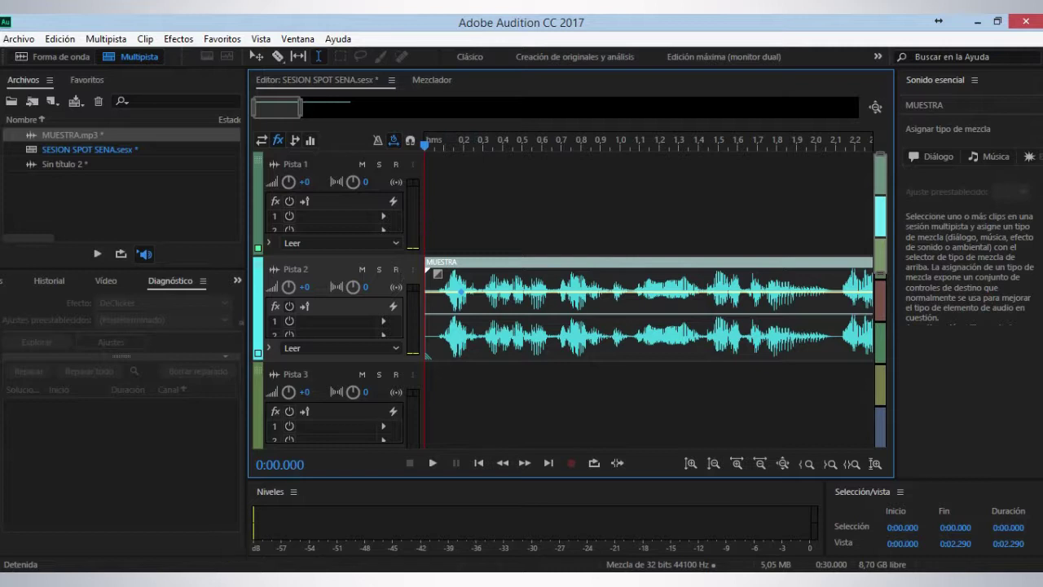
In File Explorer, open the CORPORATIVAS 2016-4 folder inside CORTINAS PARA VIDEOS, under MATERIAL PARA EDICION DE VIDEO.
right_click(155, 583)
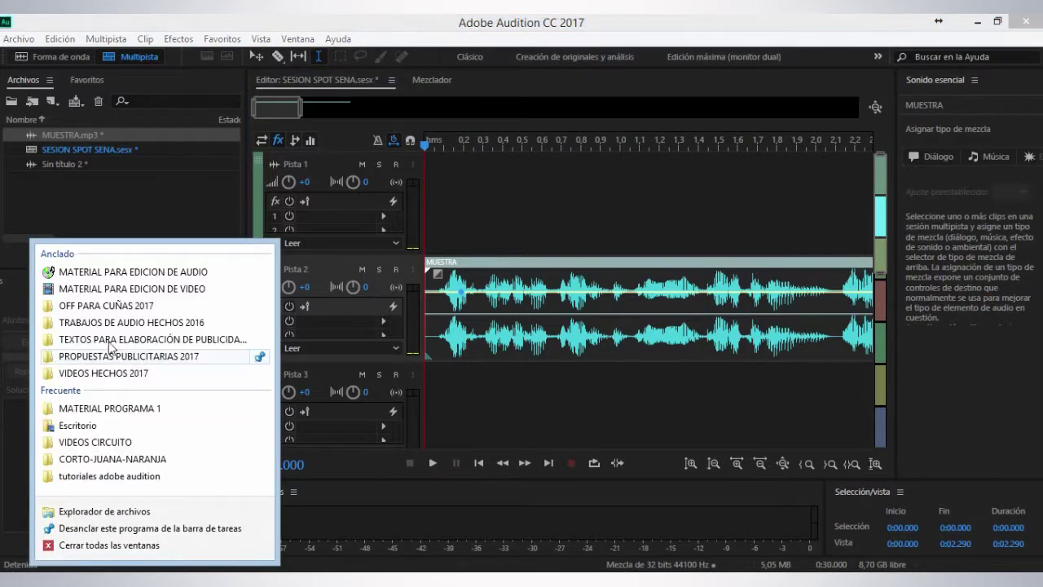
left_click(104, 288)
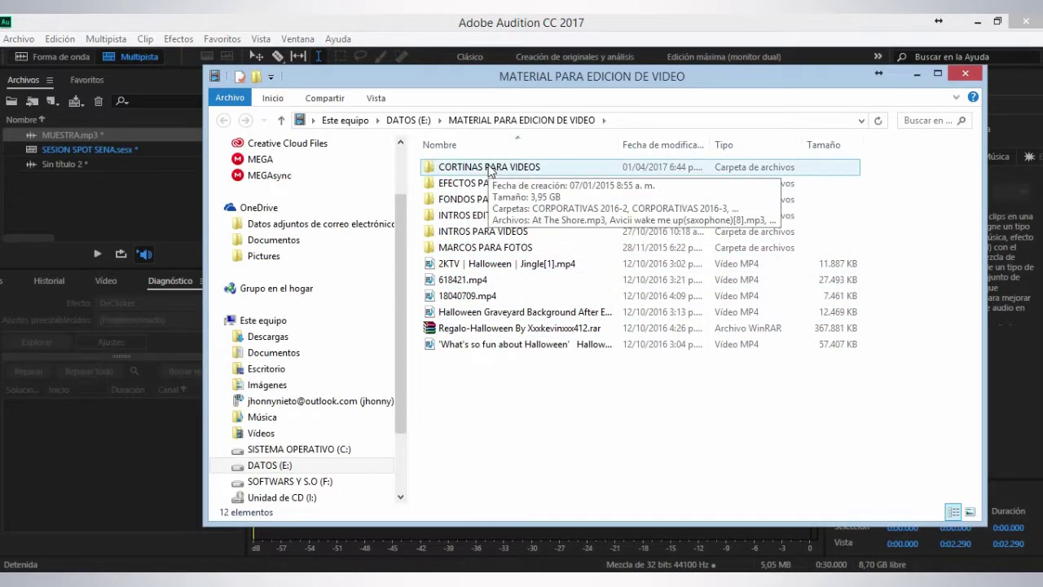
double_click(490, 167)
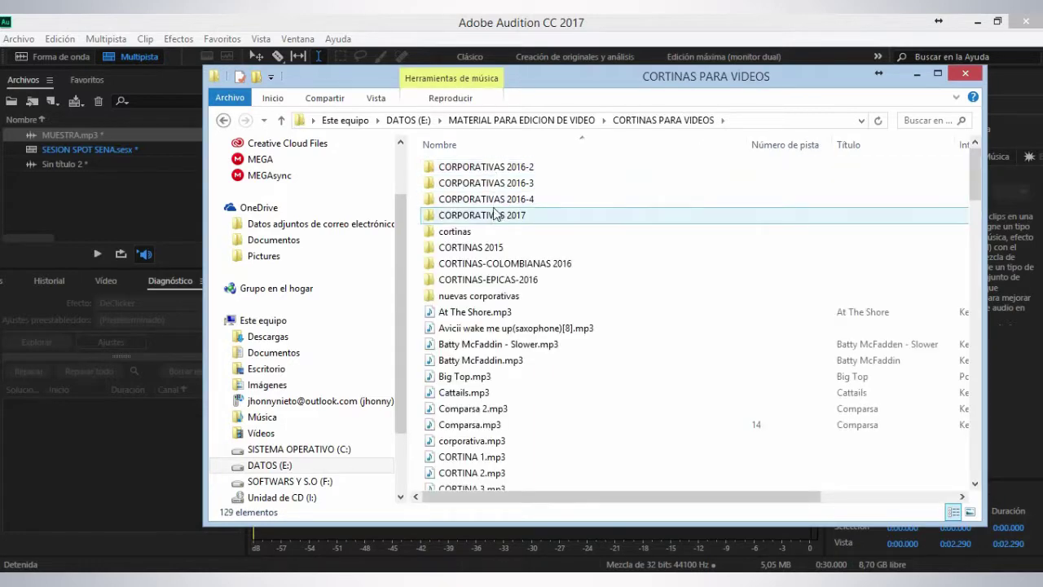
double_click(493, 200)
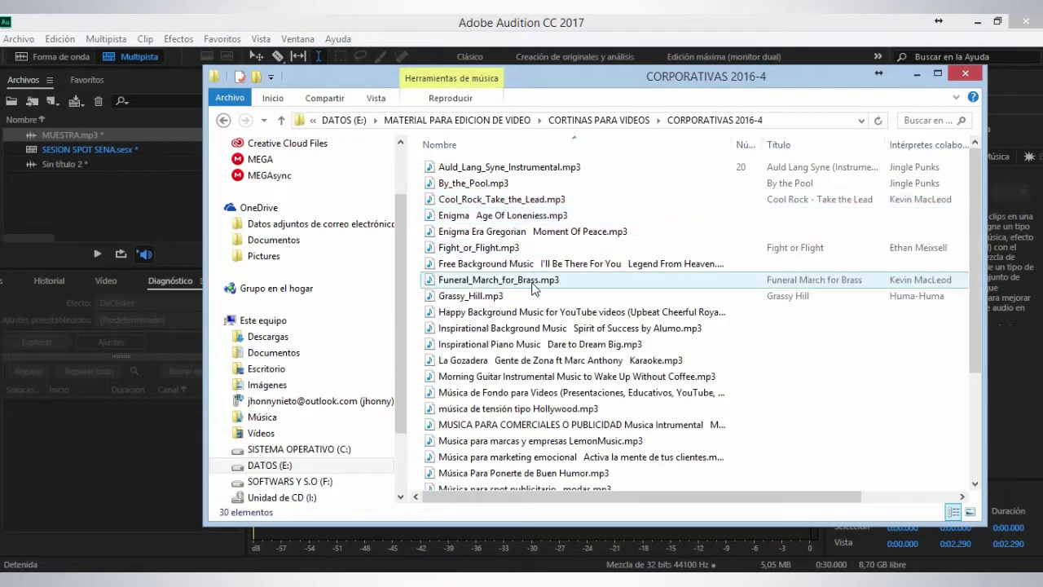
Search the folder for "HAP", preview the Happy Background Music track, and move the folder window to uncover the multitrack session.
left_click(933, 121)
type("HAP")
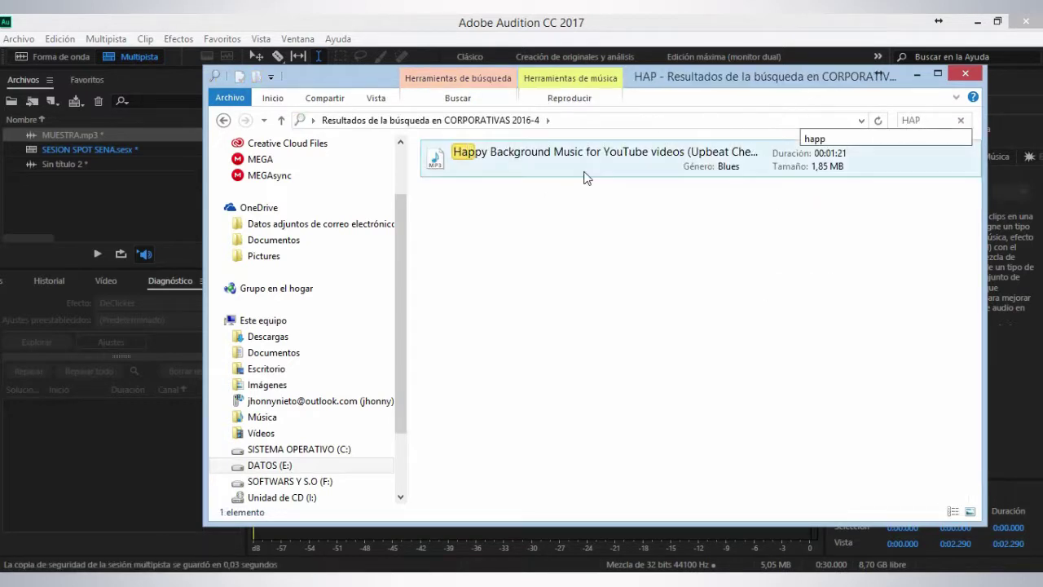
double_click(522, 165)
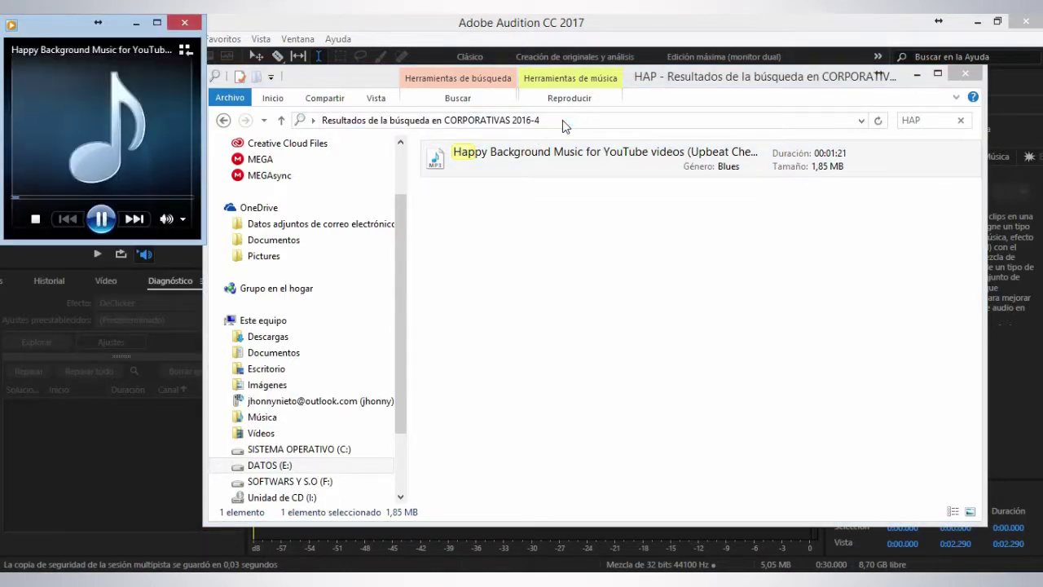
left_click_drag(649, 83, 364, 110)
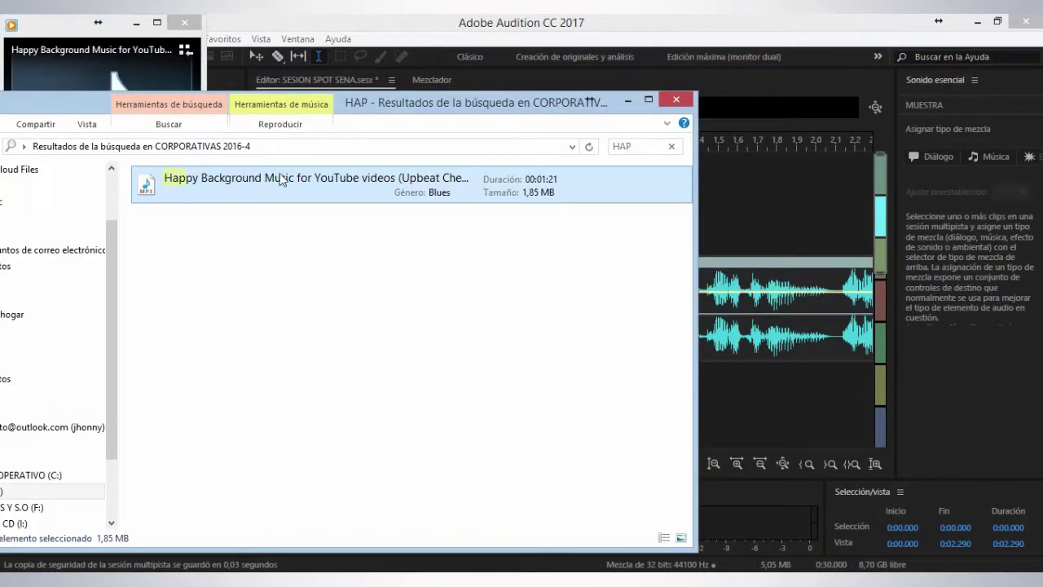
Add the Happy Background Music track at the start of Pista 3 and shift the MUESTRA clip to begin about 1.2 s in.
left_click_drag(180, 184, 717, 409)
left_click(747, 219)
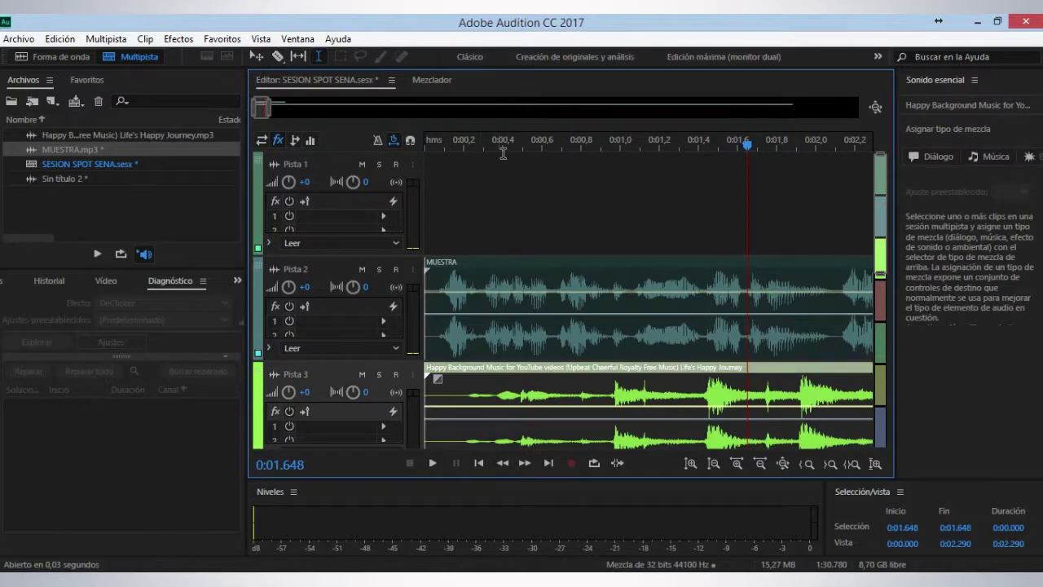
scroll(490, 135, "down", 6)
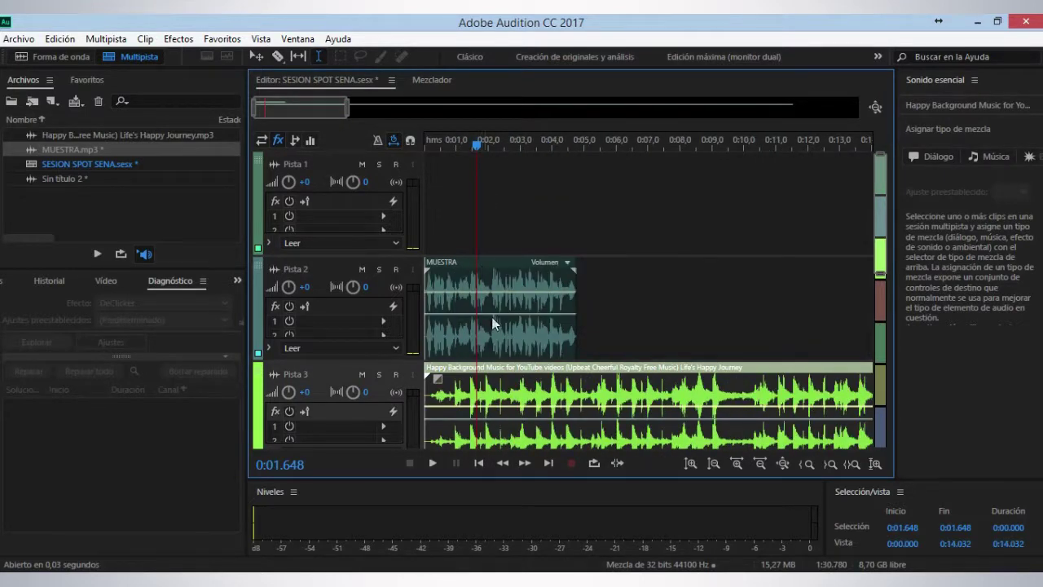
left_click_drag(479, 345, 517, 342)
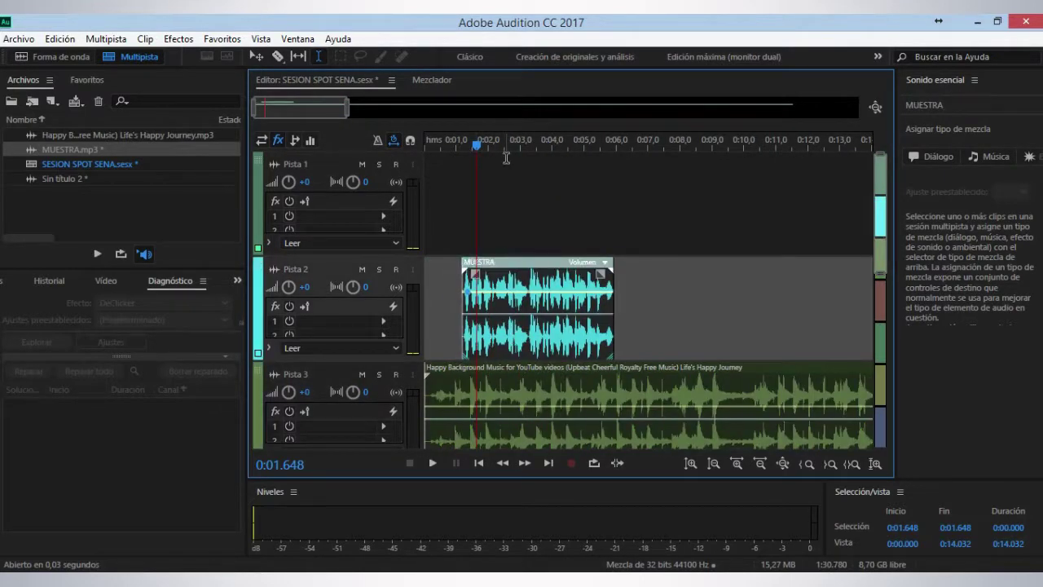
Play the mix from the start of the session and delete the Happy Background Music clip from Pista 3.
scroll(505, 149, "up", 6)
key("Home")
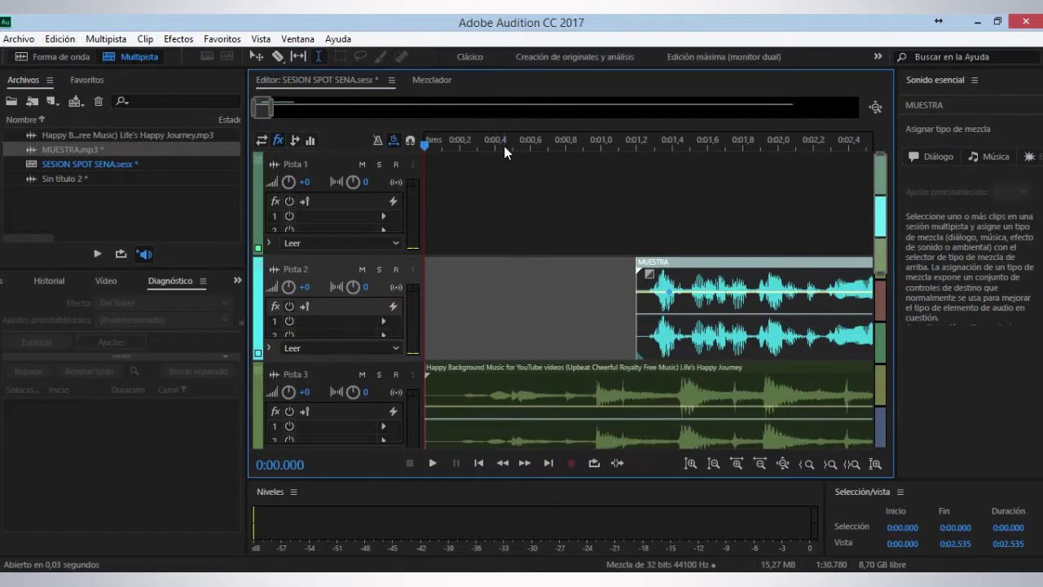
scroll(505, 151, "down", 3)
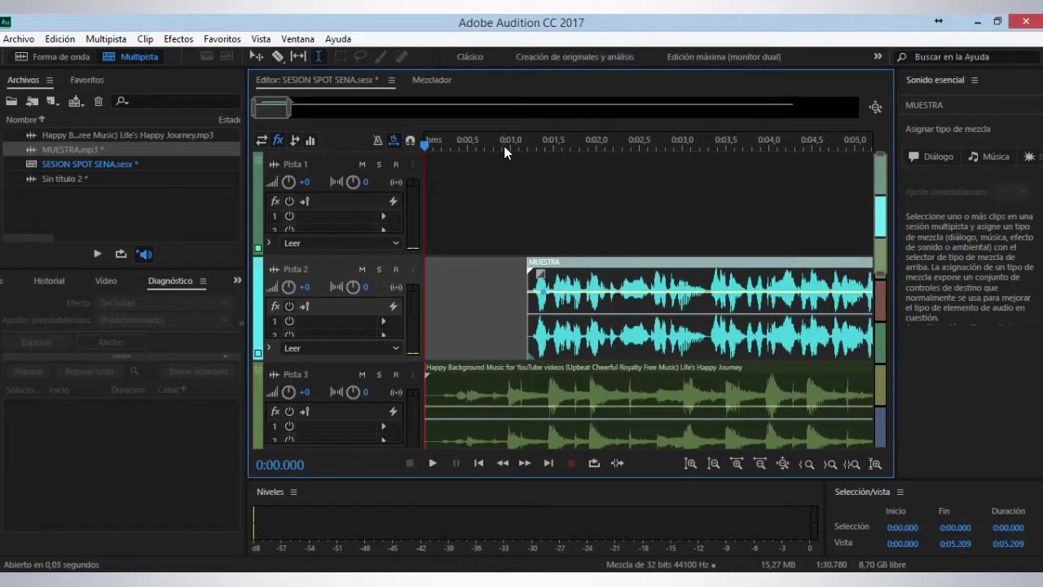
left_click(473, 243)
key("Home")
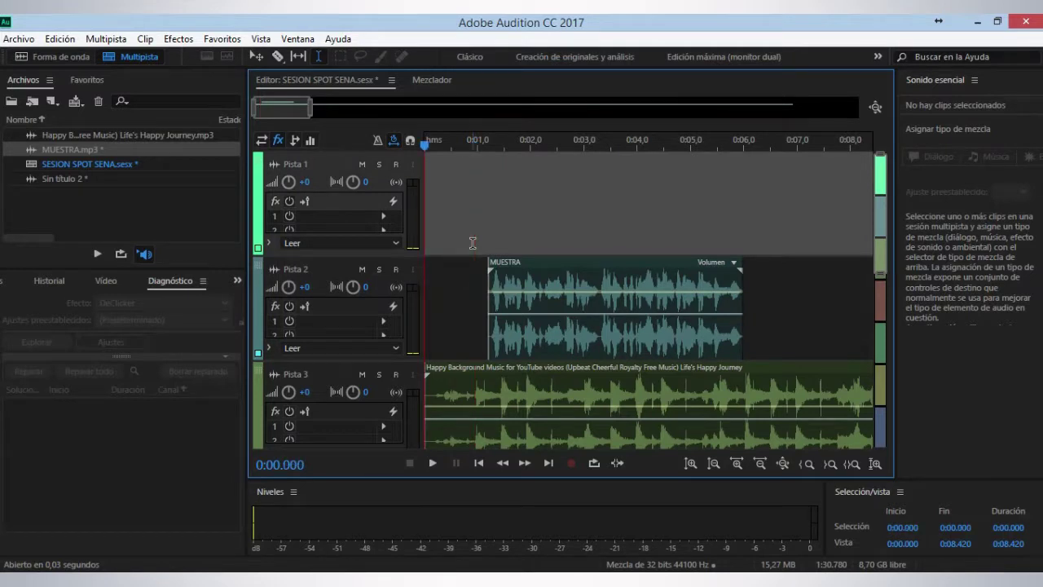
key("space")
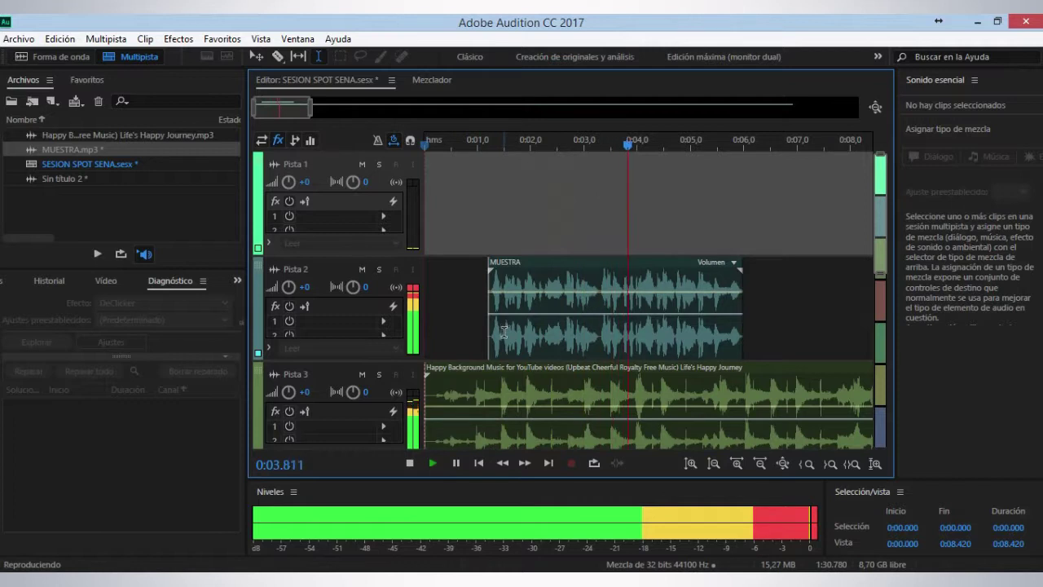
key("space")
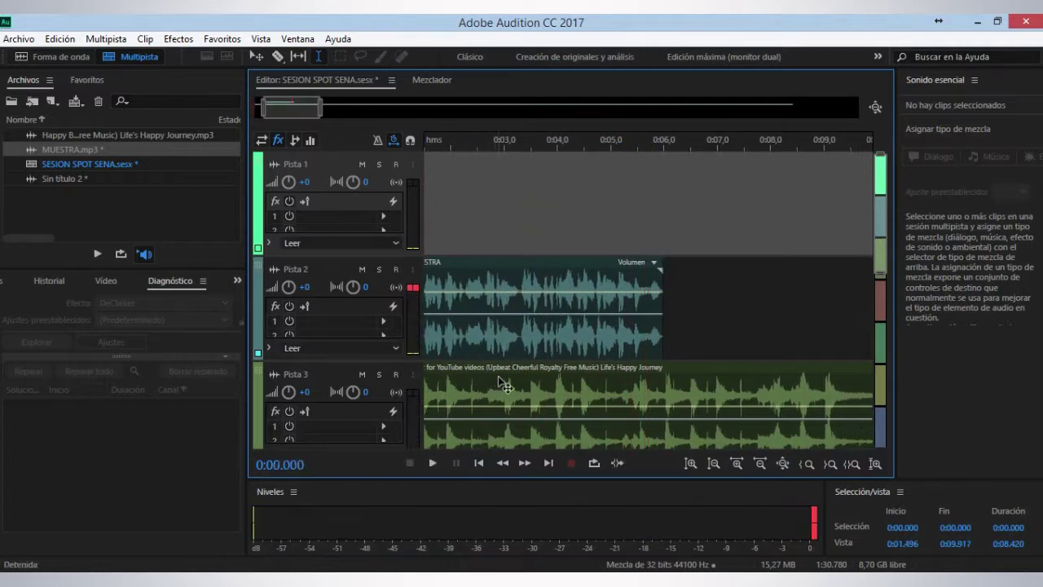
left_click(499, 374)
key("Delete")
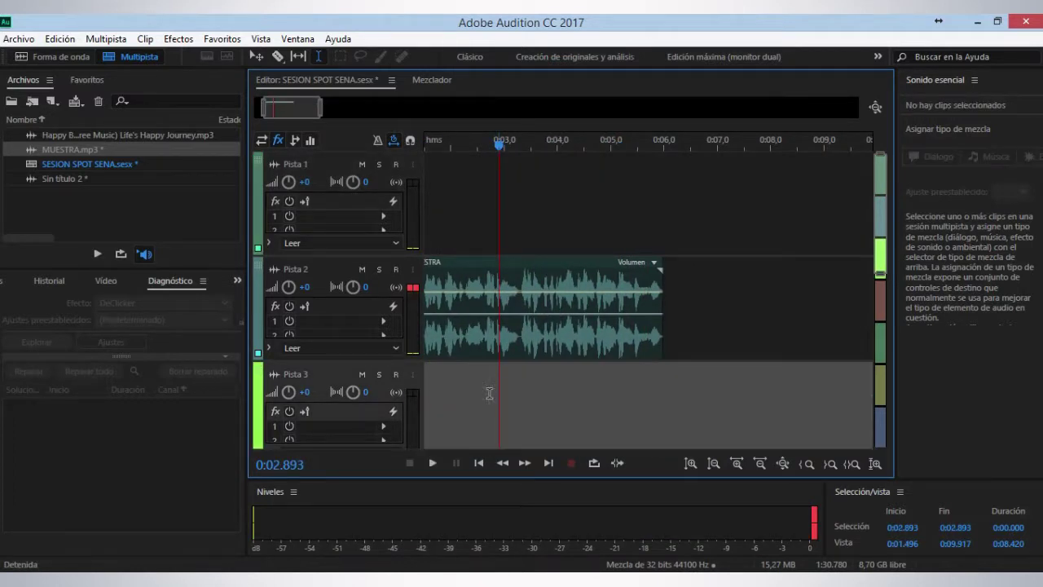
In File Explorer, dock the window to half the screen, return to the CORTINAS PARA VIDEOS folder and search it for "HAP".
mouse_move(184, 579)
left_click(390, 505)
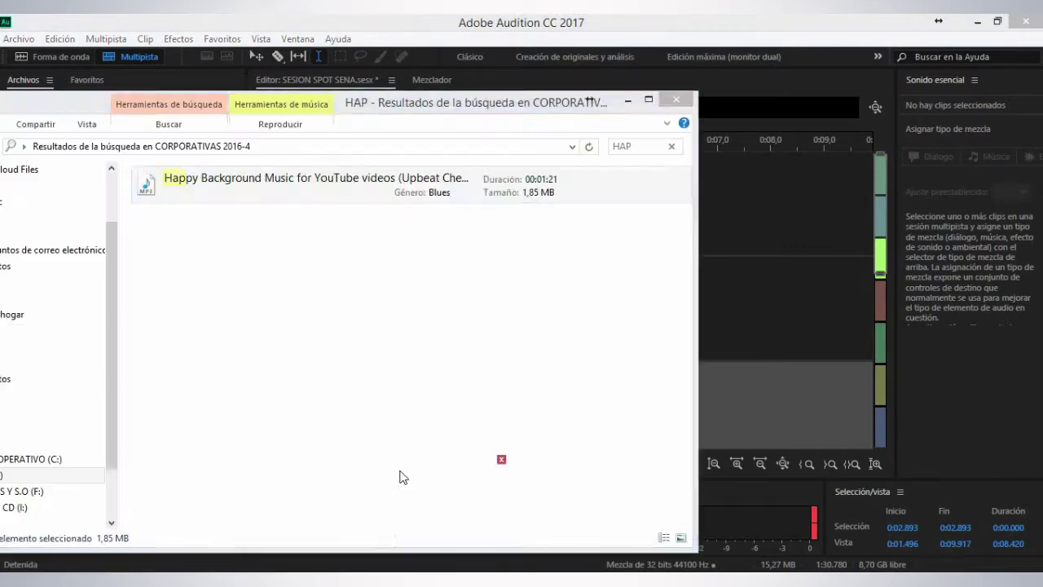
key("super+Left")
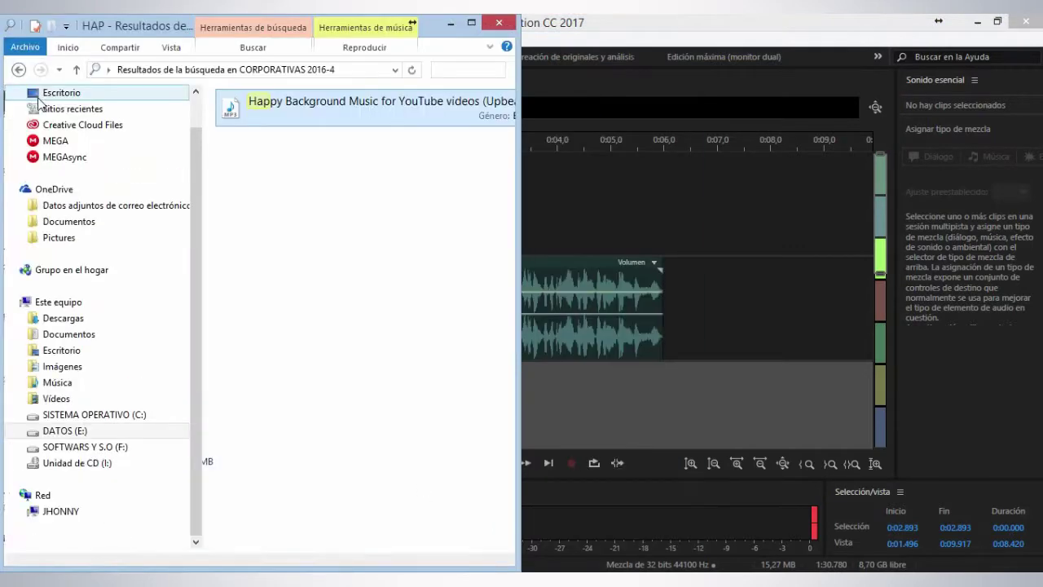
left_click(18, 70)
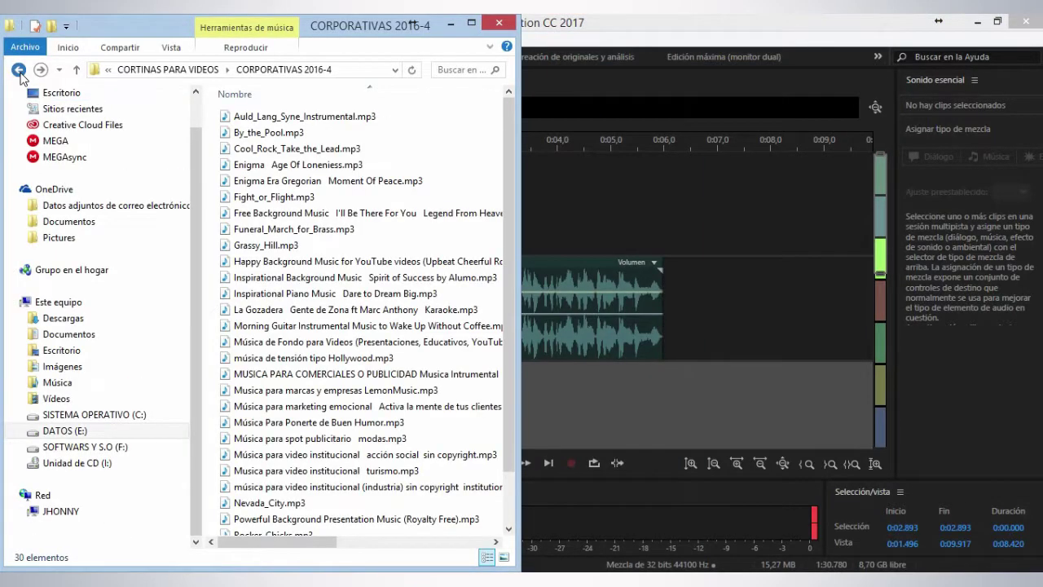
left_click(19, 71)
left_click(462, 70)
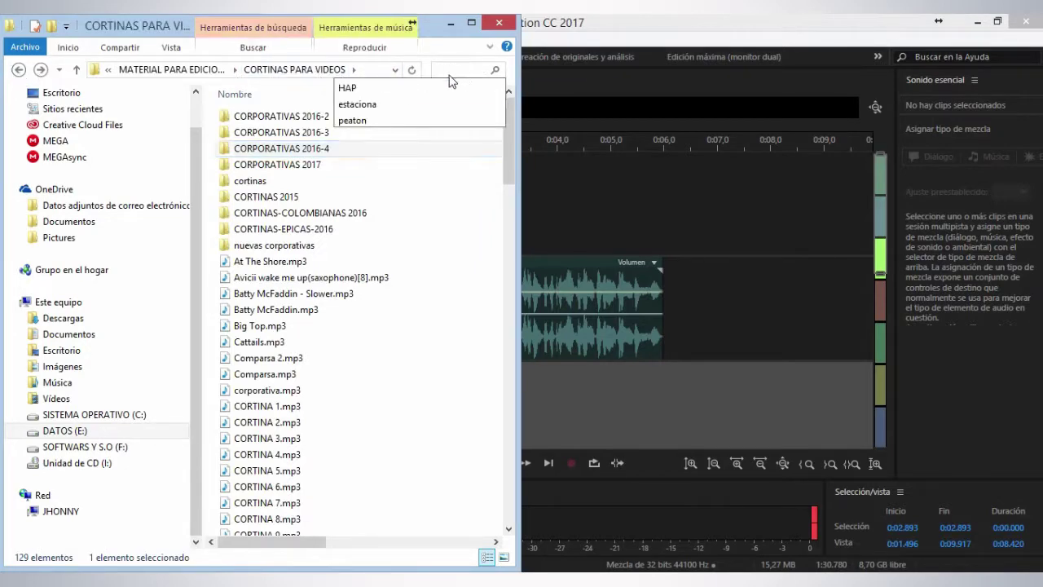
key("Down")
key("Return")
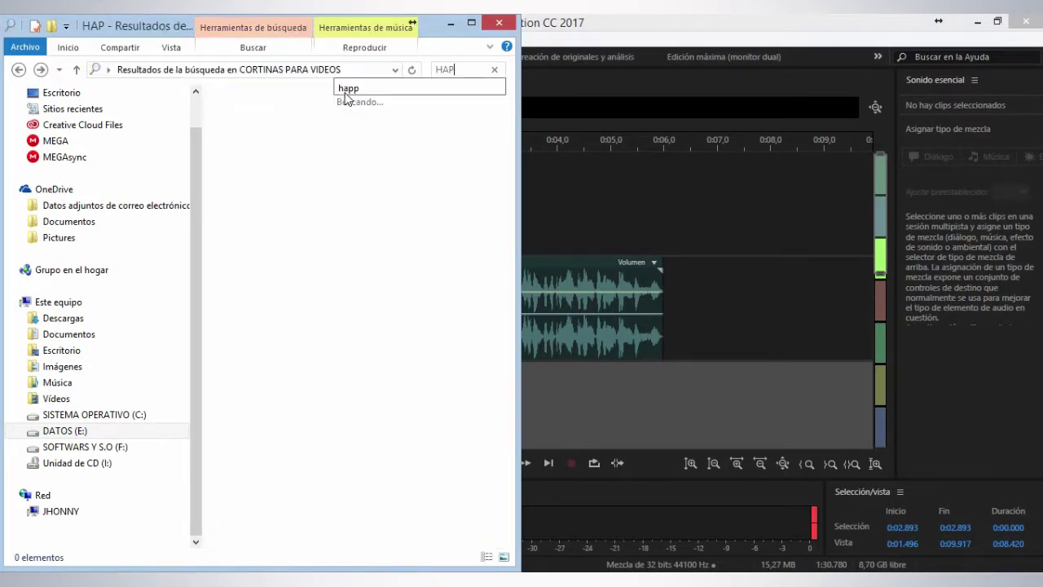
Preview the Happy Happy Game Show track and place it on Pista 3 in Adobe Audition, aligned to the session start.
left_click(285, 118)
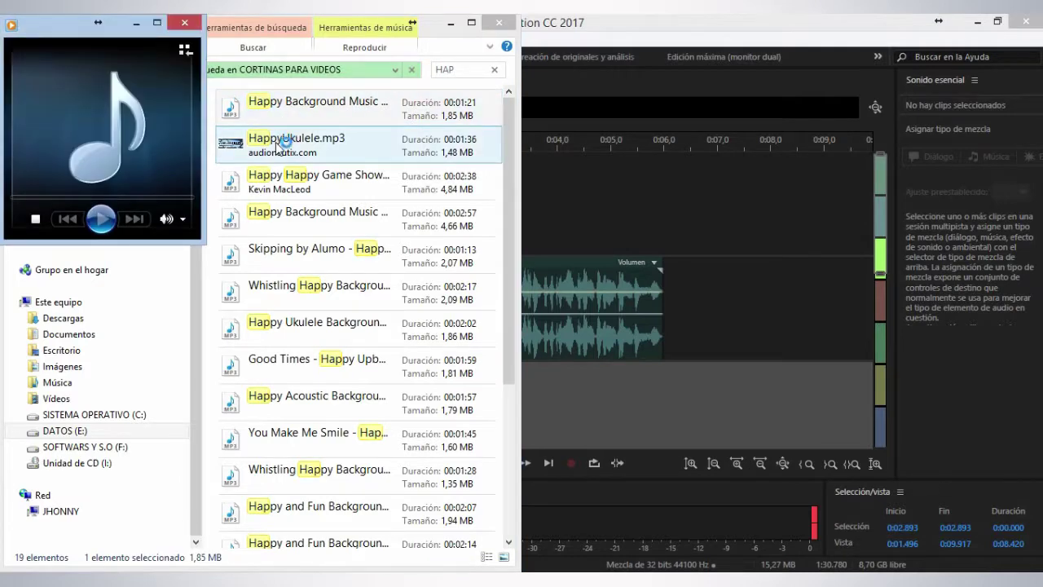
double_click(272, 174)
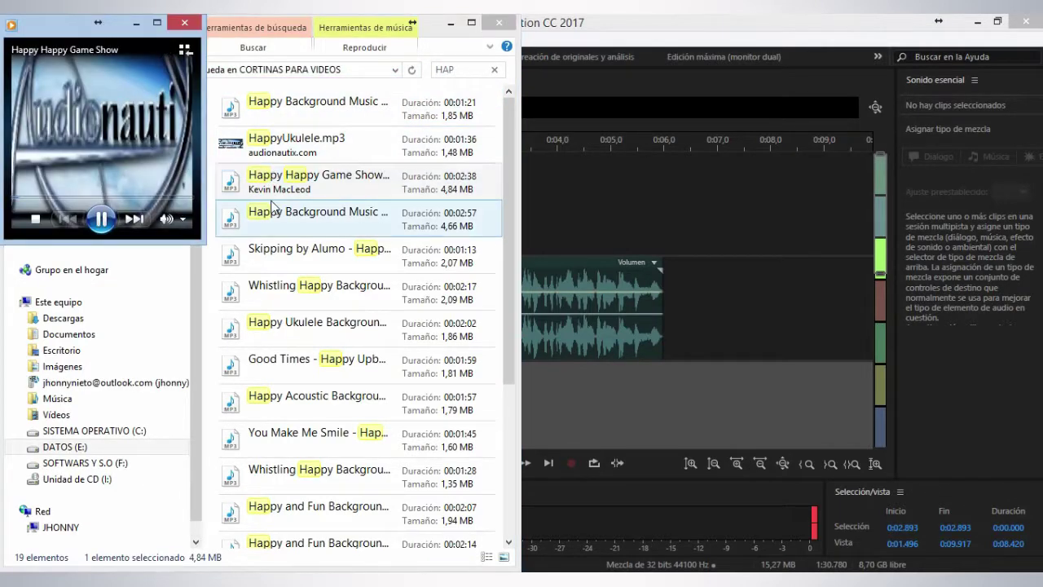
left_click_drag(251, 186, 544, 365)
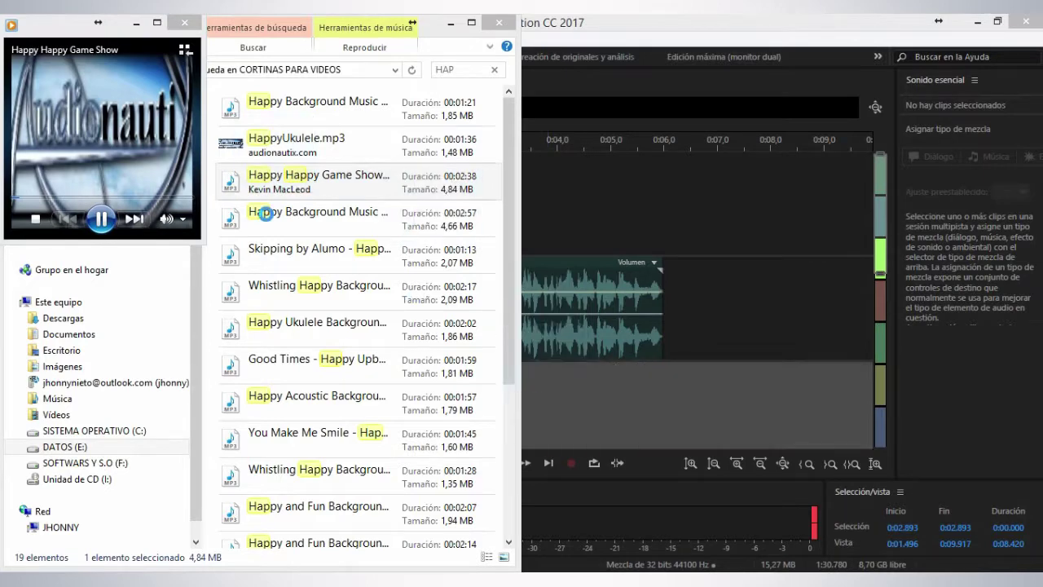
left_click(713, 279)
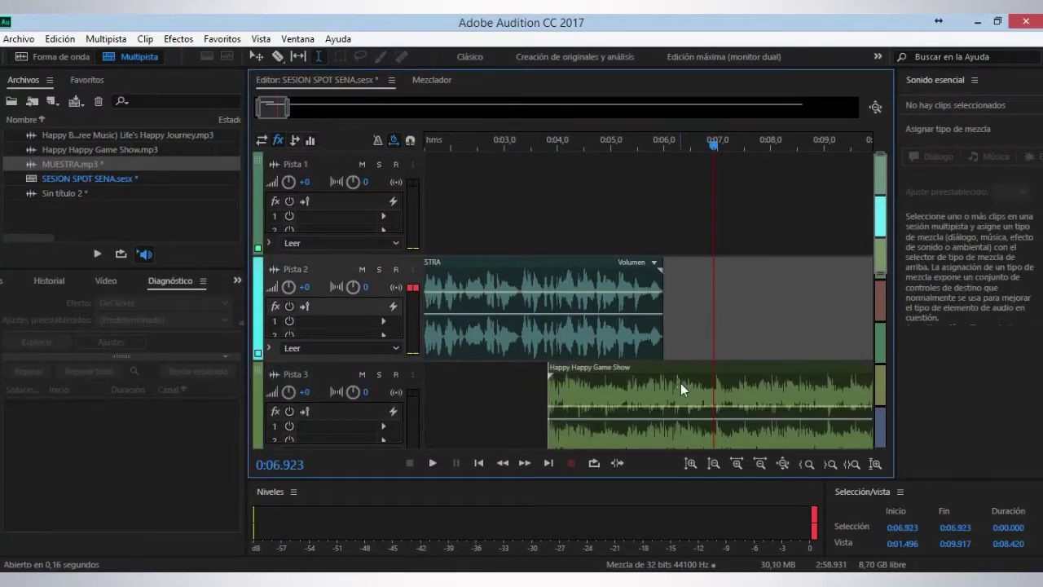
left_click_drag(680, 382, 370, 410)
Play the opening of the mix and shift the MUESTRA clip earlier to begin about 0.3 s in.
key("Home")
key("space")
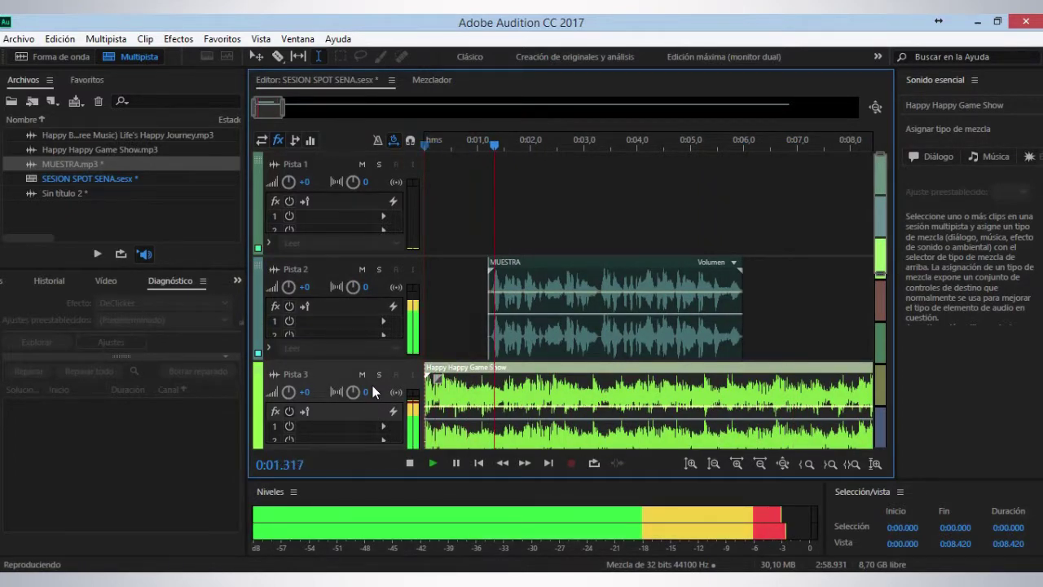
key("space")
left_click_drag(482, 335, 433, 335)
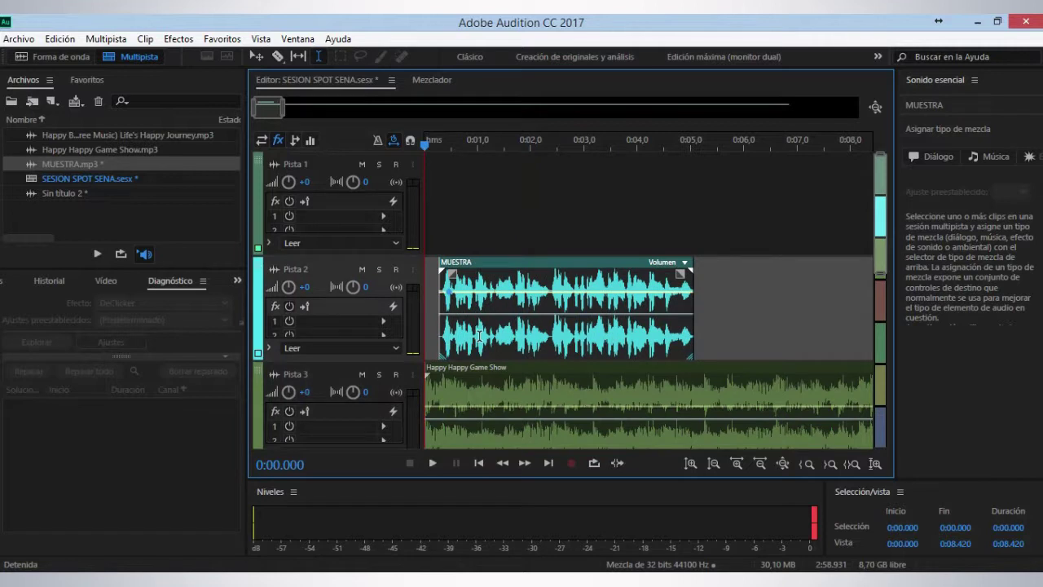
Play the mix with the repositioned voice clip and open the MUESTRA clip in the waveform editor.
key("space")
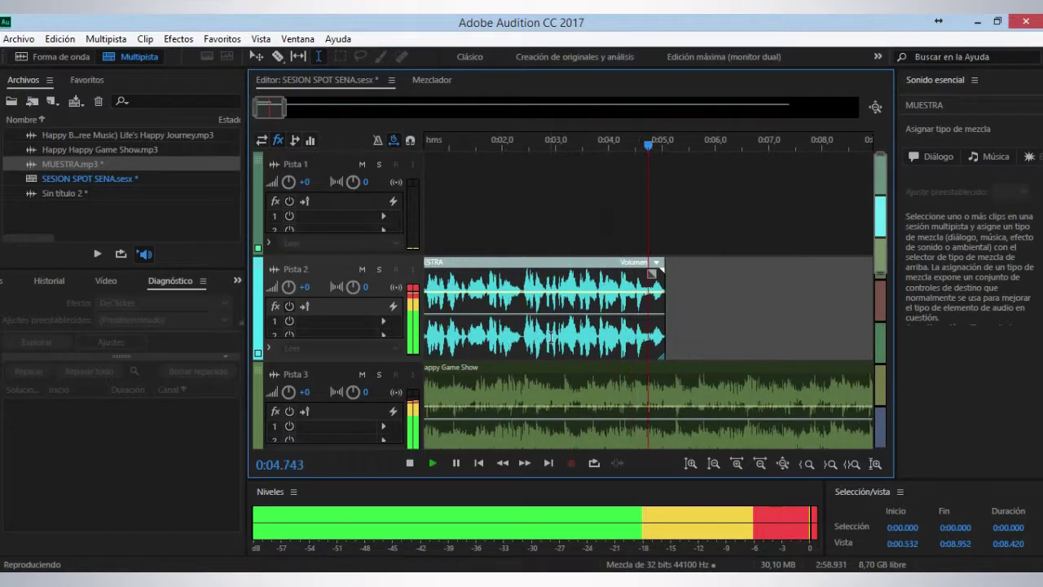
key("space")
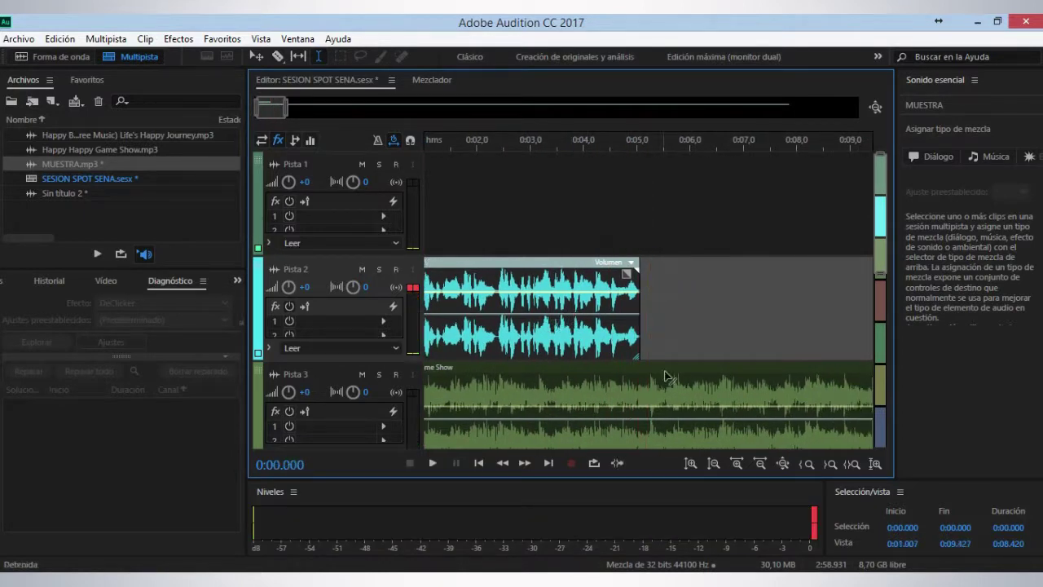
double_click(495, 334)
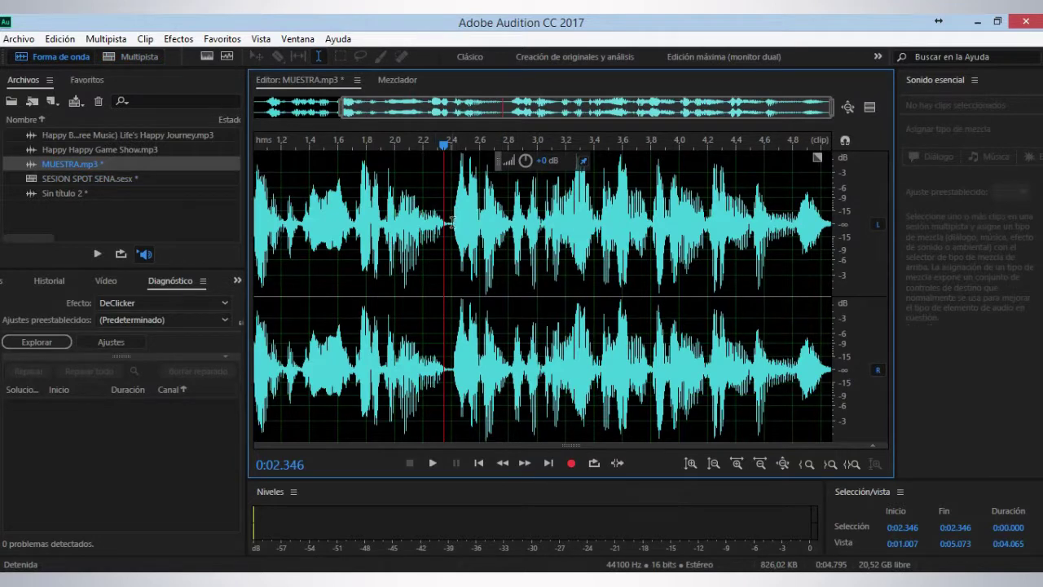
Paste a copy of MUESTRA's opening phrase (0:00.278 to 0:02.405) at 0:02.410 and delete the pasted section.
left_click_drag(450, 221, 196, 240)
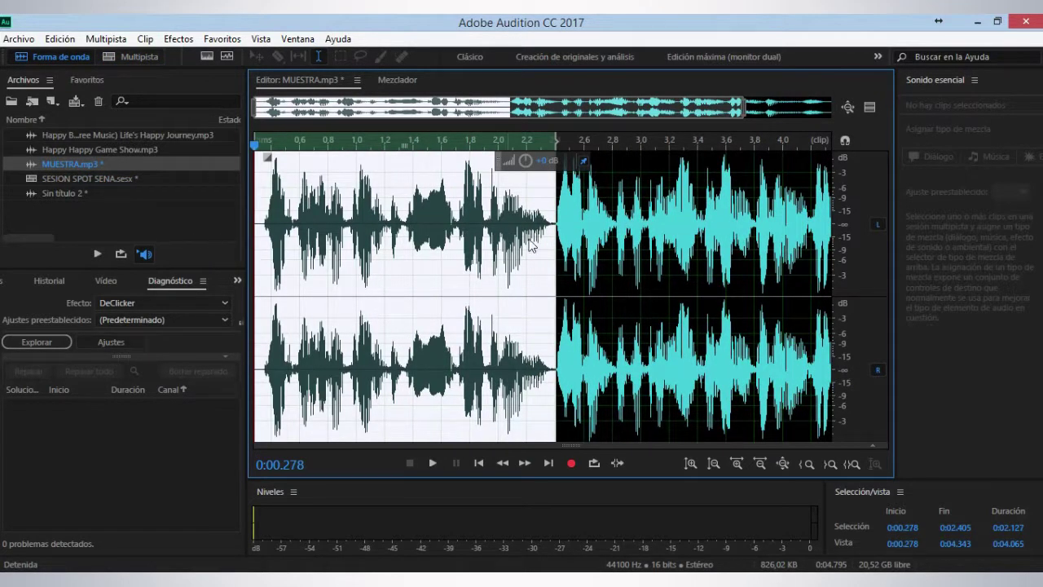
key("ctrl+c")
left_click(546, 241)
left_click(556, 225)
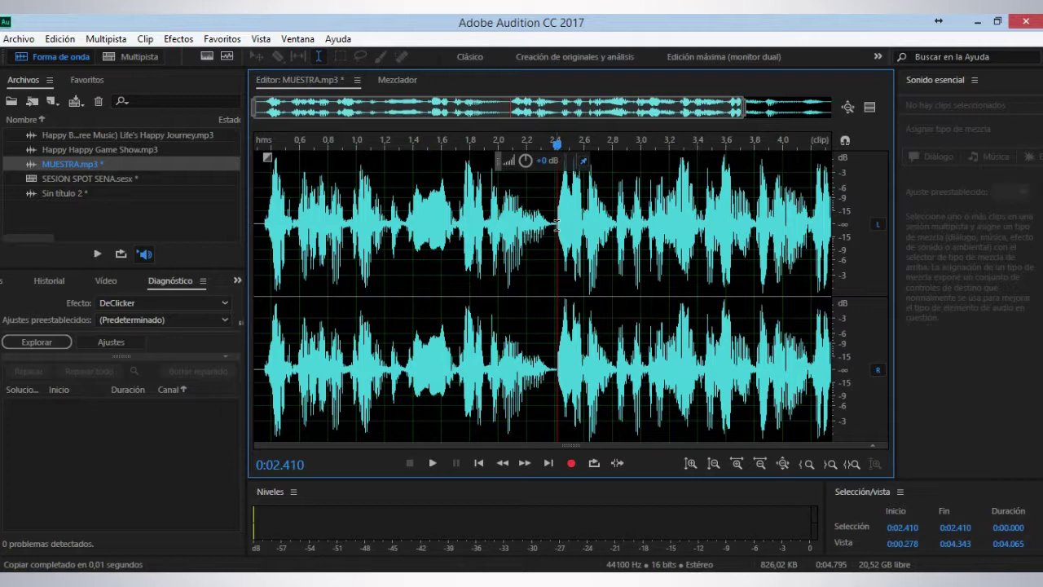
key("ctrl+v")
scroll(554, 225, "down", 2)
scroll(548, 224, "down", 1)
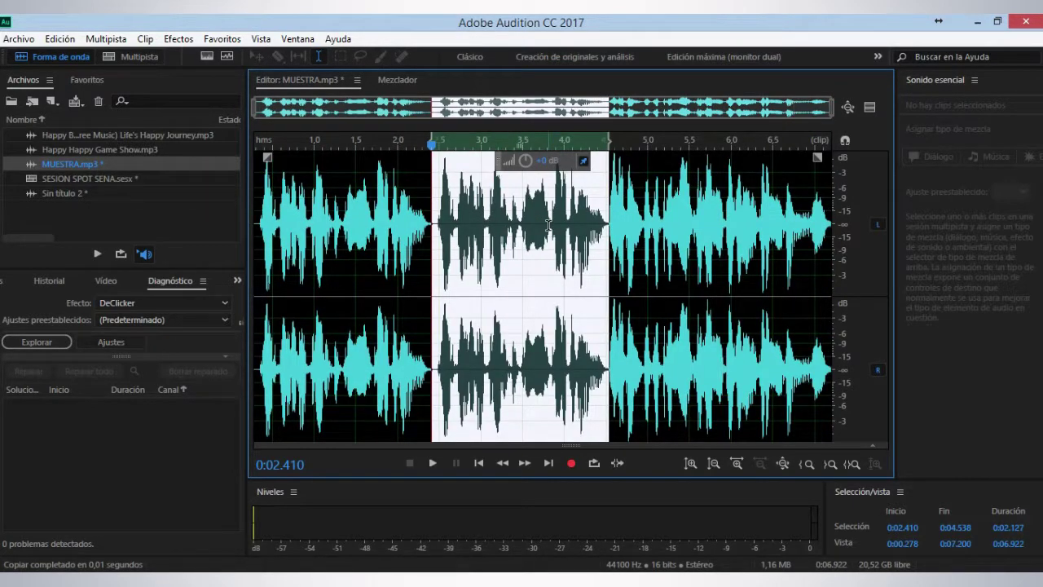
key("Delete")
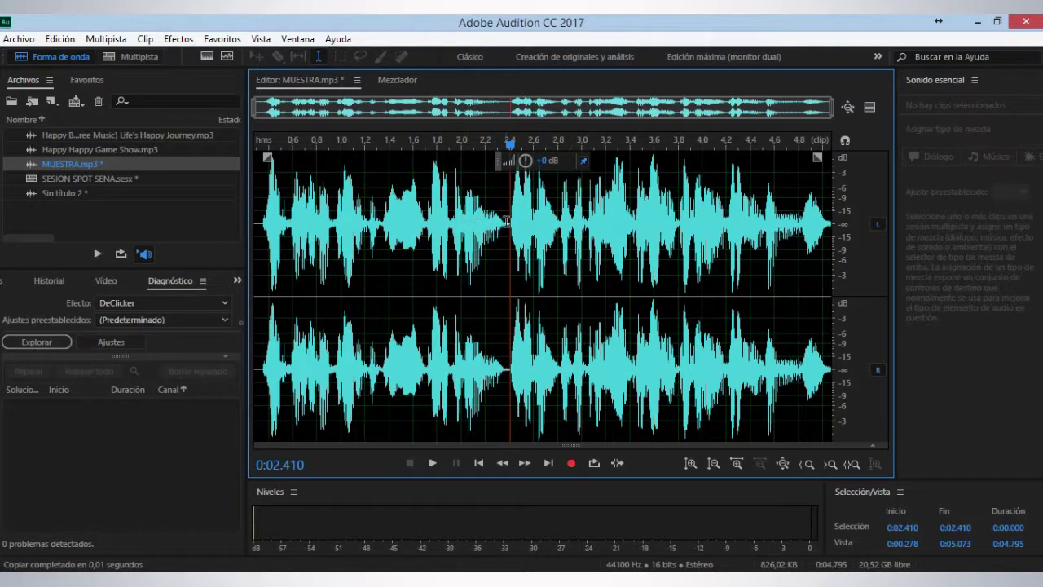
Copy MUESTRA's opening phrase from 0:00.278 to 0:02.392, paste it at 0:02.411, and play the pasted section.
left_click_drag(507, 220, 177, 238)
key("ctrl+c")
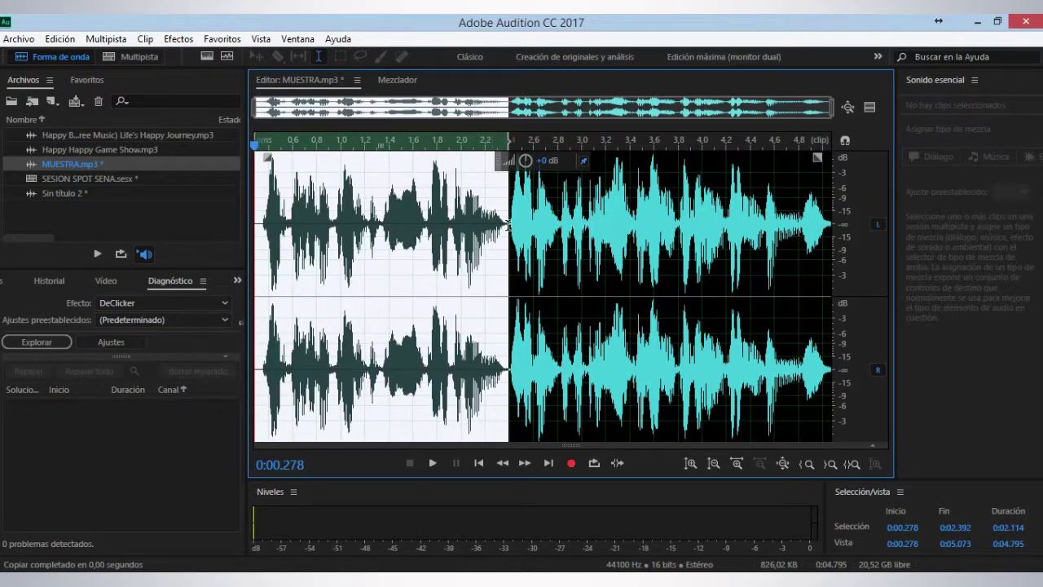
left_click(510, 224)
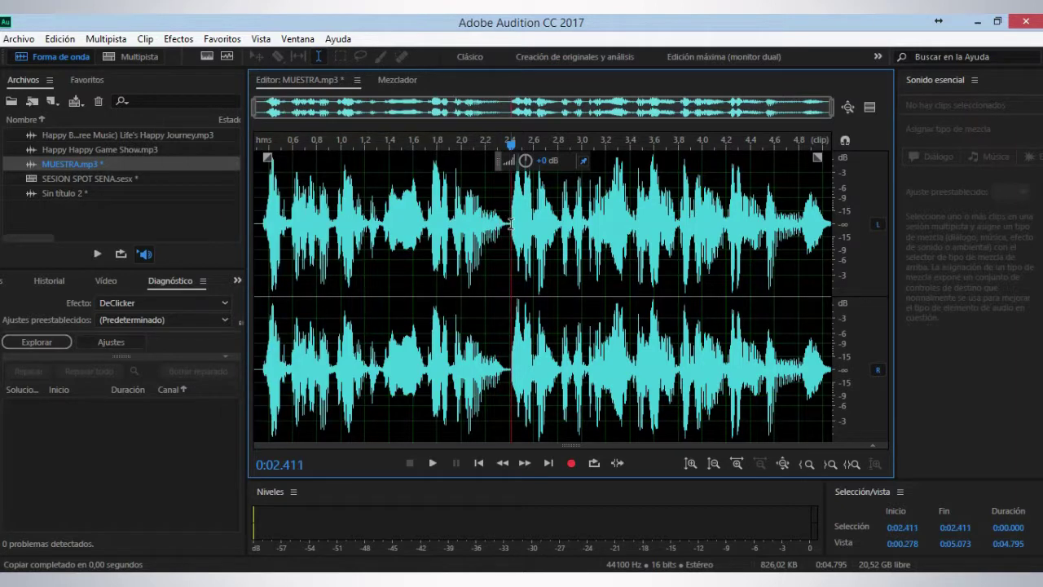
key("ctrl+v")
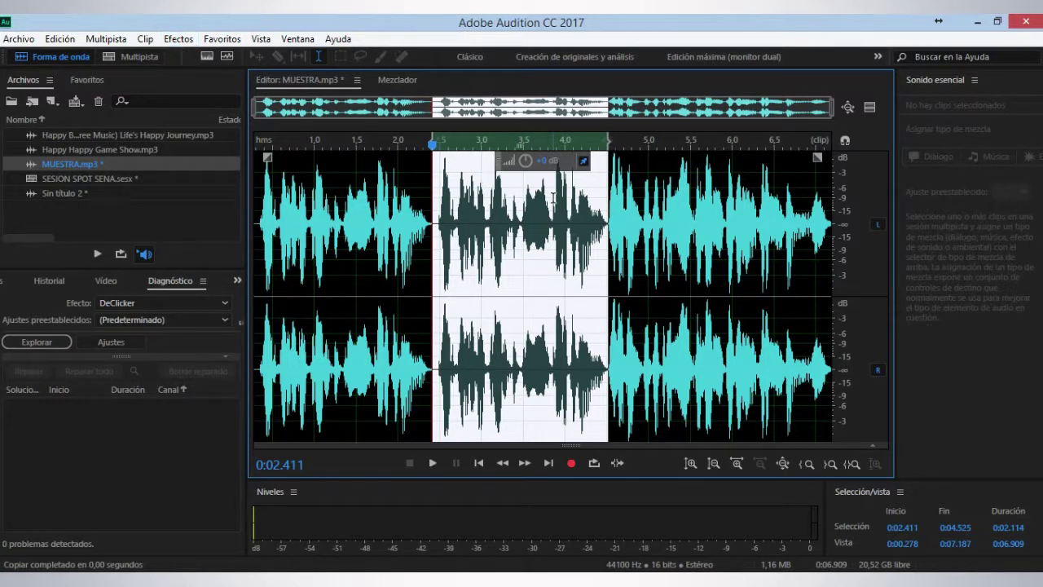
key("space")
key("space")
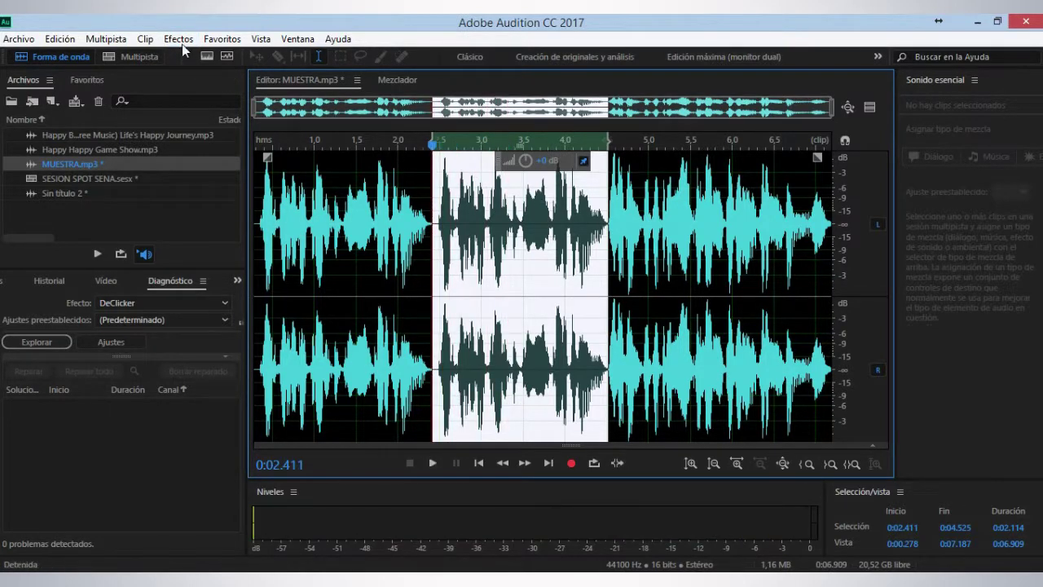
Apply the Multiband Compressor with the Juguete preset to MUESTRA's repeated phrase, previewing it before processing.
left_click(181, 40)
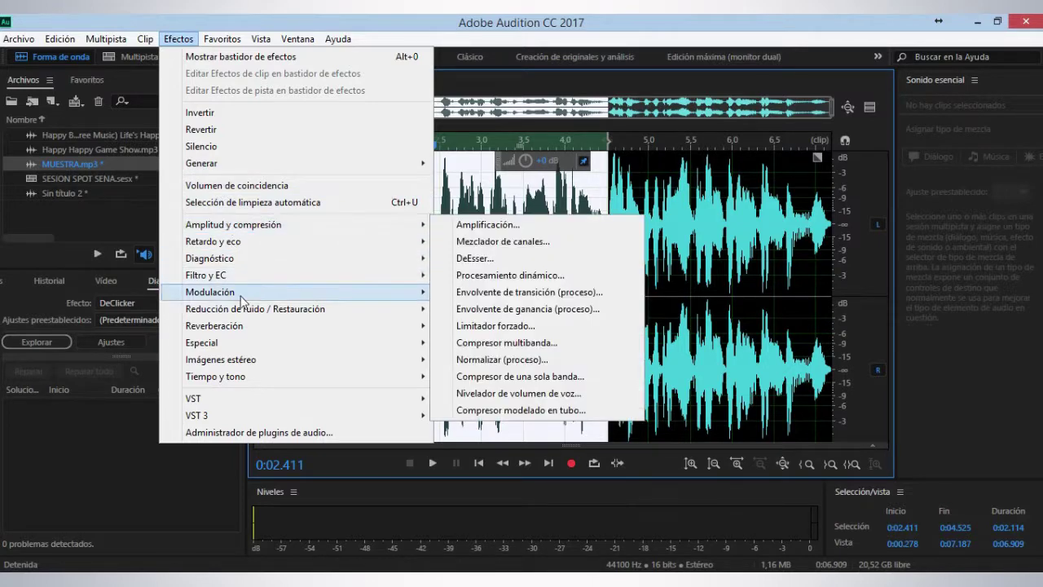
mouse_move(245, 312)
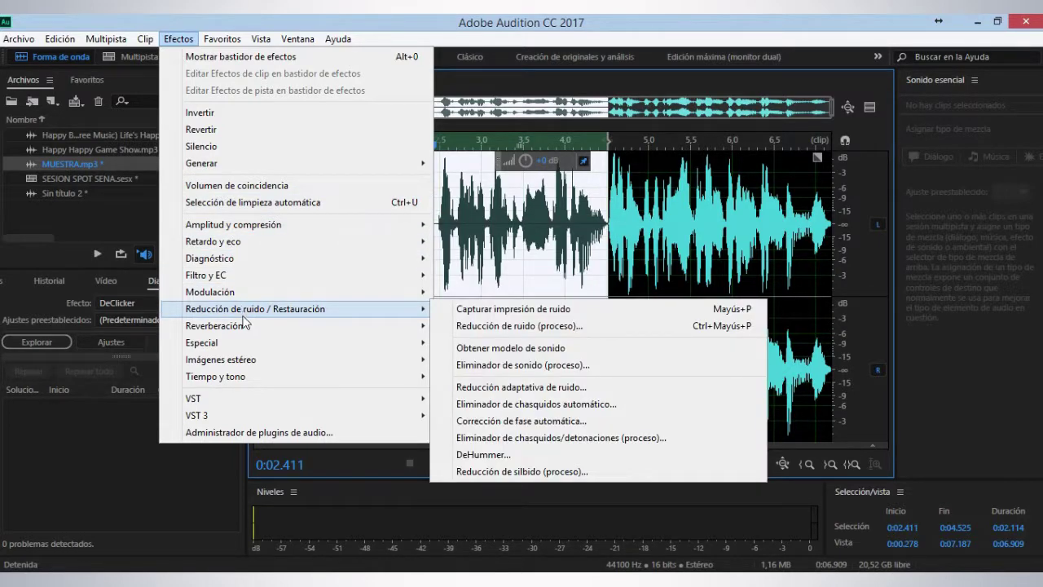
mouse_move(251, 232)
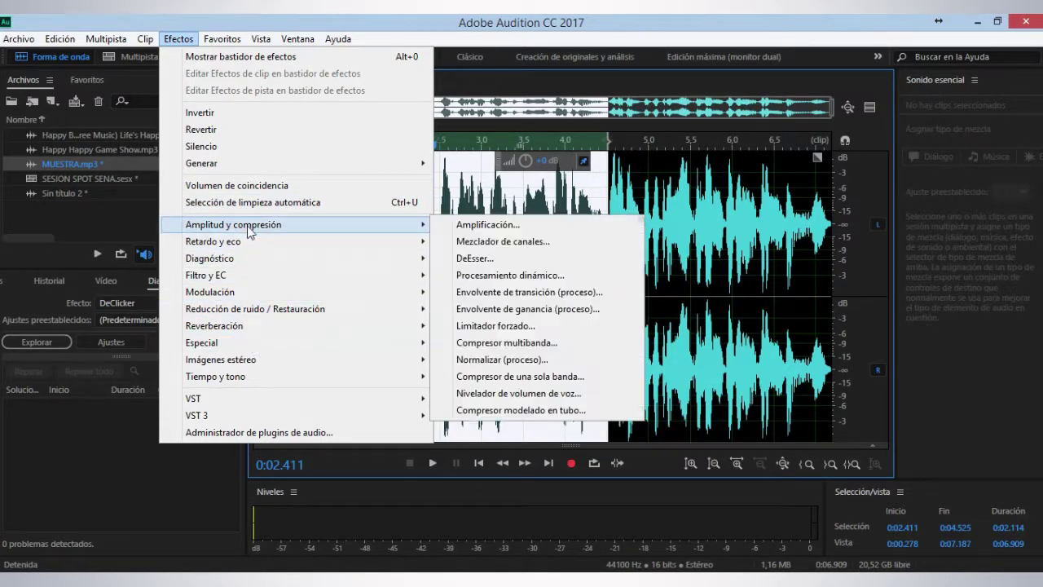
left_click(544, 346)
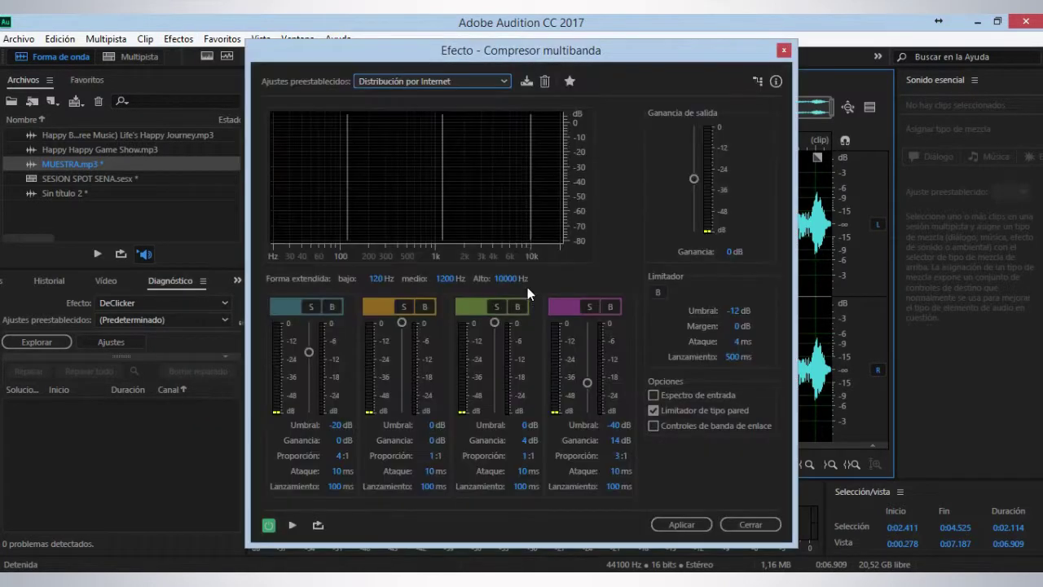
left_click(501, 83)
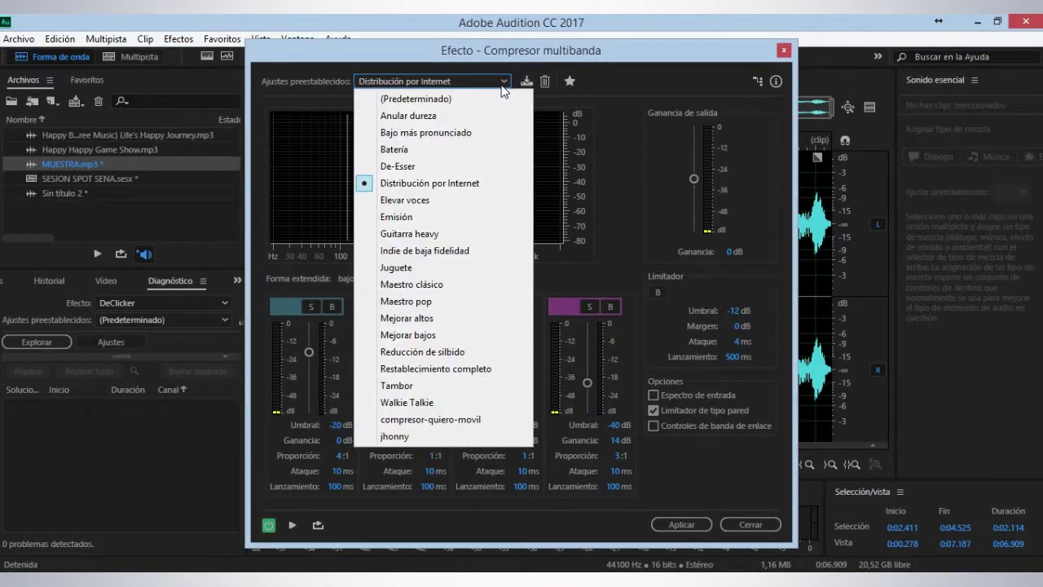
left_click(407, 271)
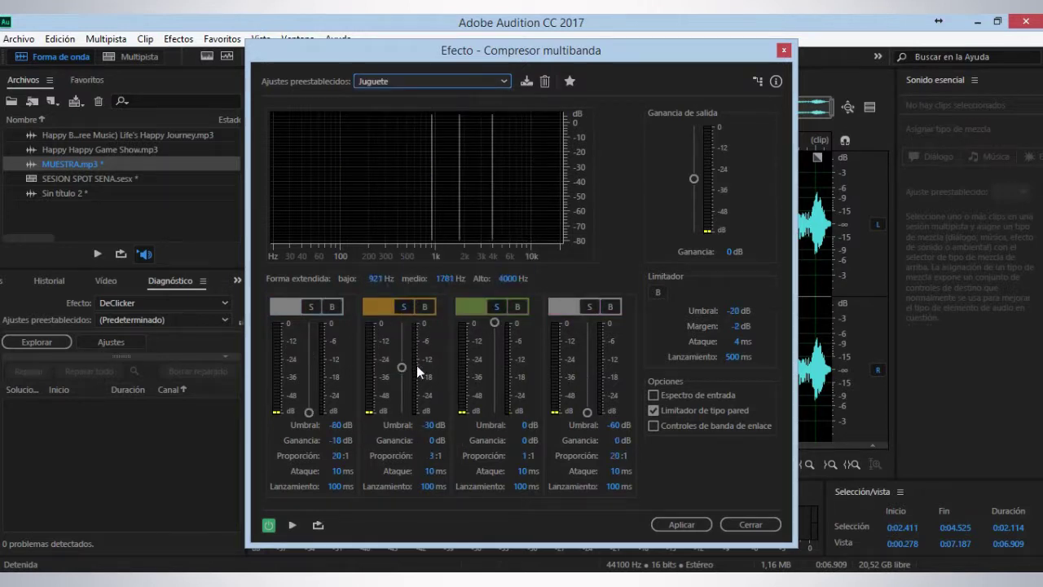
left_click(293, 525)
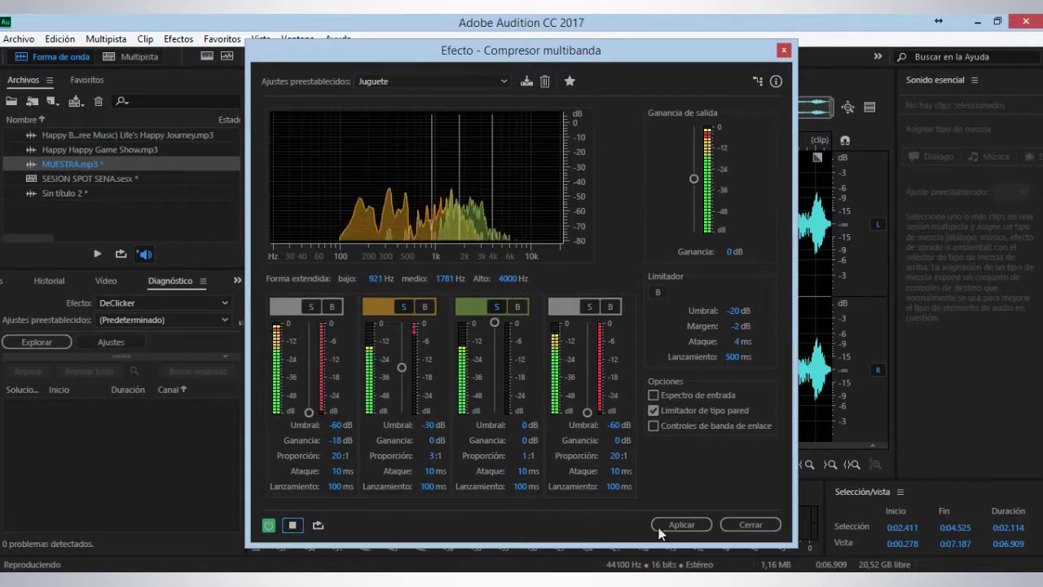
left_click(681, 524)
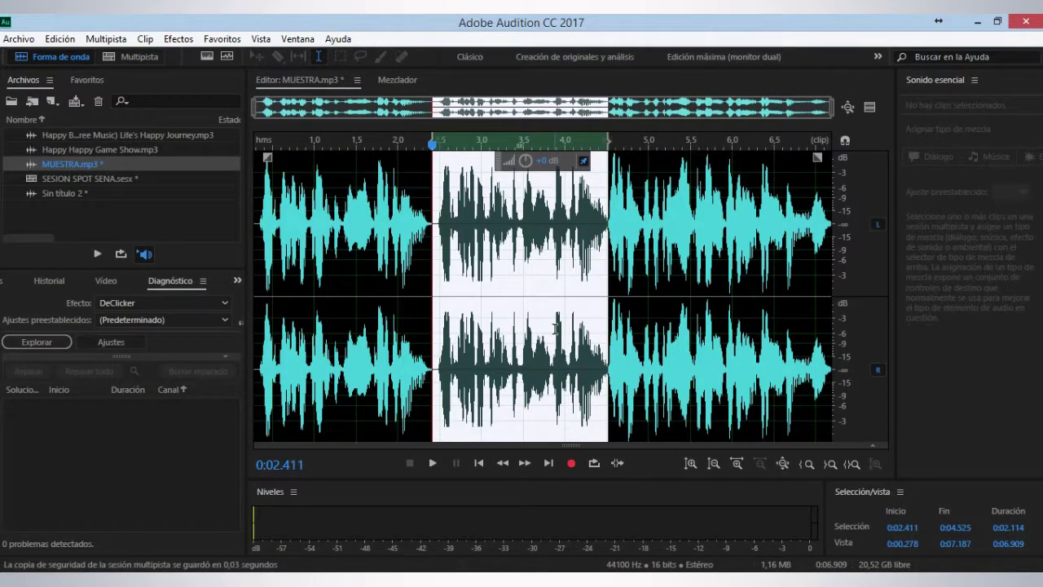
Return to the SESION SPOT SENA multitrack session and place the playhead in the Pista 2 MUESTRA clip's pause at 0:02.429.
key("0")
left_click(484, 239)
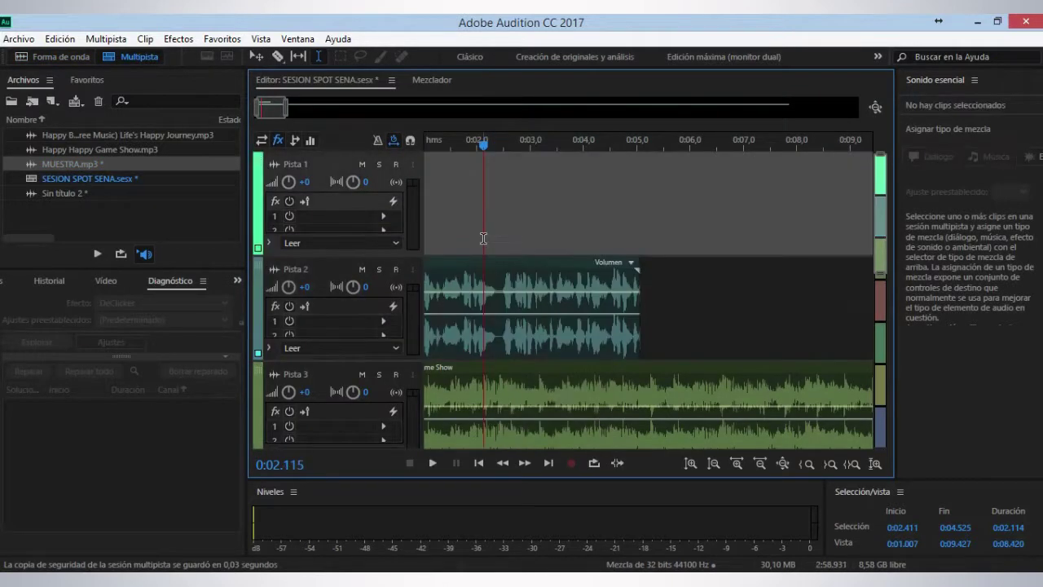
left_click(501, 285)
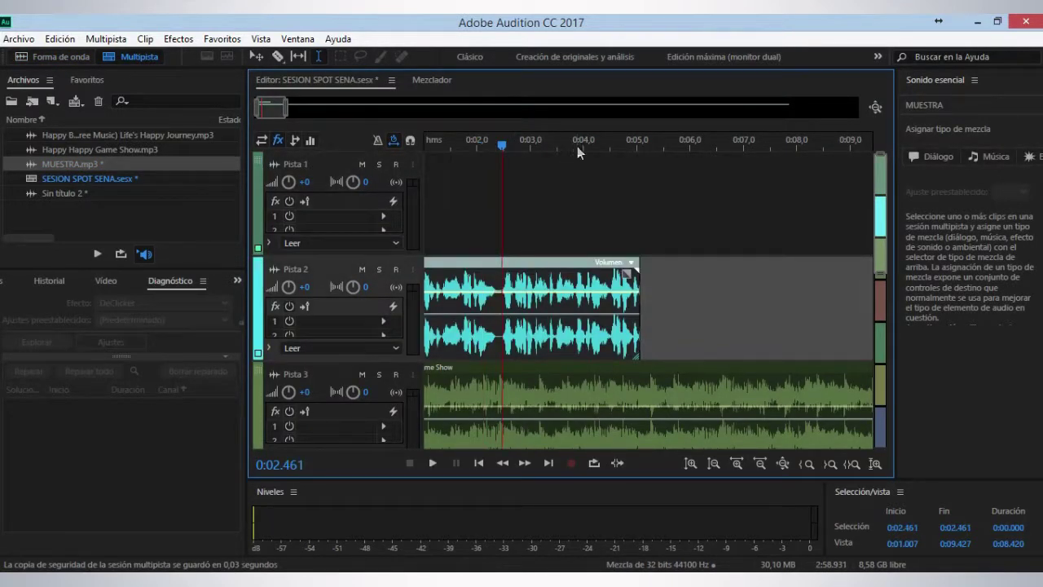
scroll(577, 146, "down", 3)
scroll(472, 137, "up", 8)
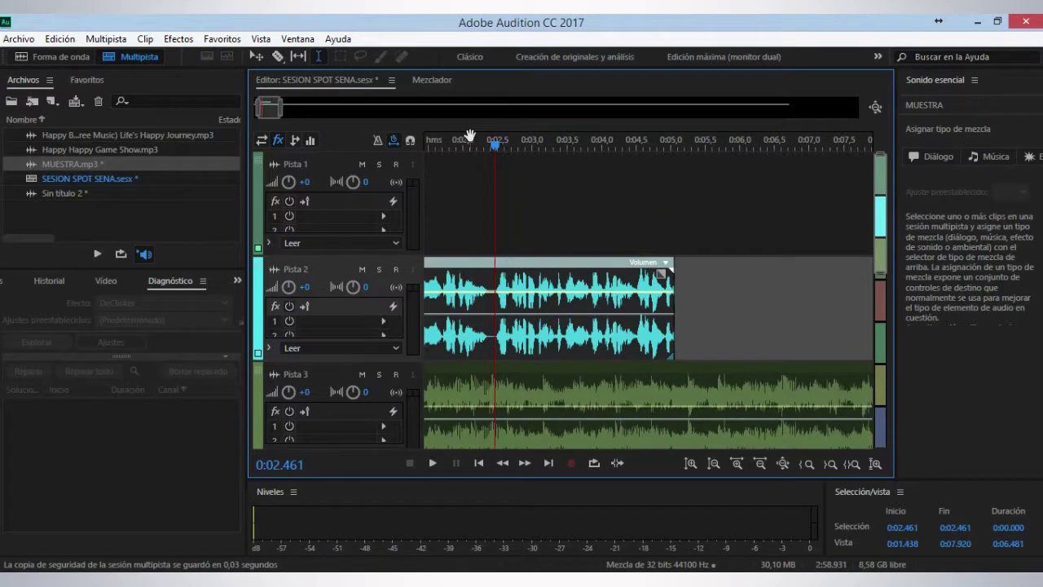
left_click(540, 278)
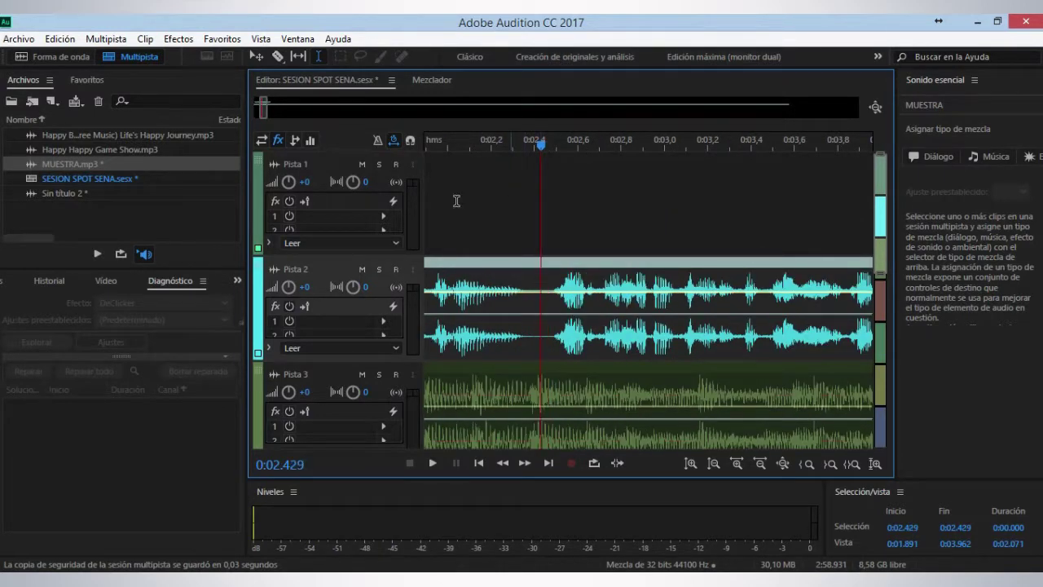
Try to split the MUESTRA clip on Pista 2 at 0:02.429 with the Razor tool and undo the cut.
left_click(279, 55)
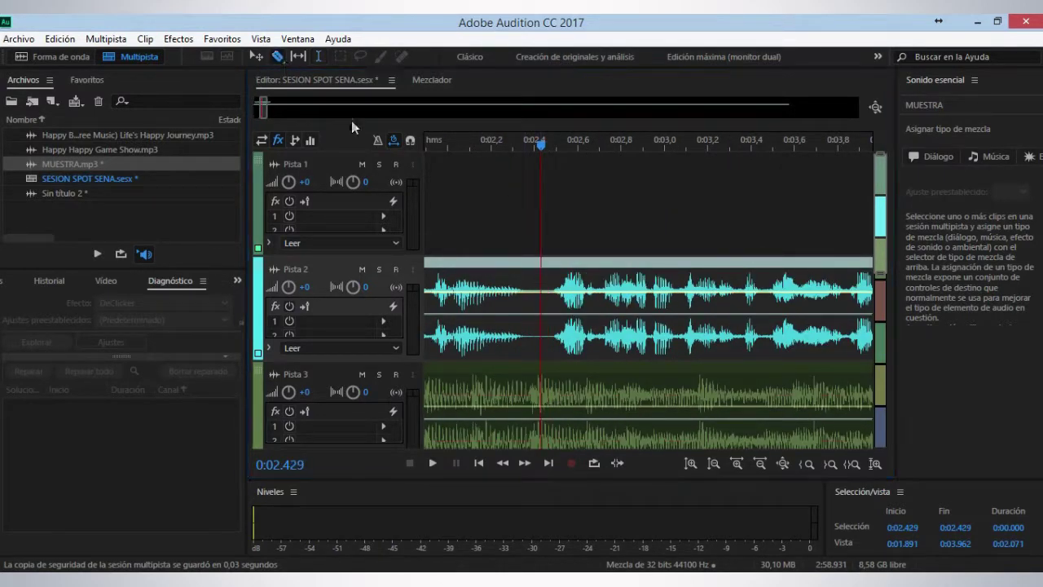
left_click(545, 285)
left_click(319, 54)
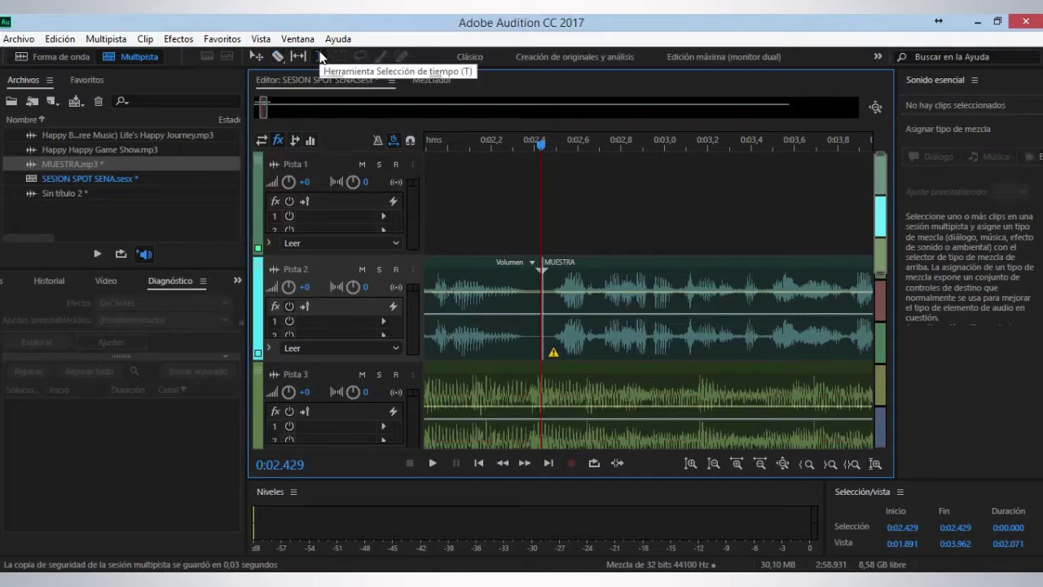
left_click(493, 263)
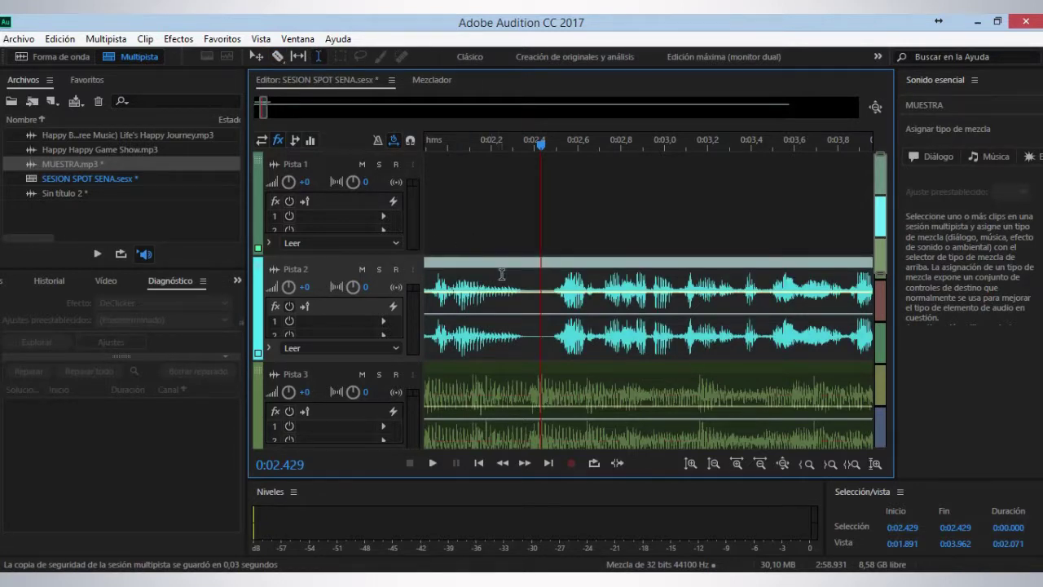
Split the Pista 2 MUESTRA clip at 0:02.429 and move its second part to Pista 1, starting at about 2.2 s.
left_click(540, 293)
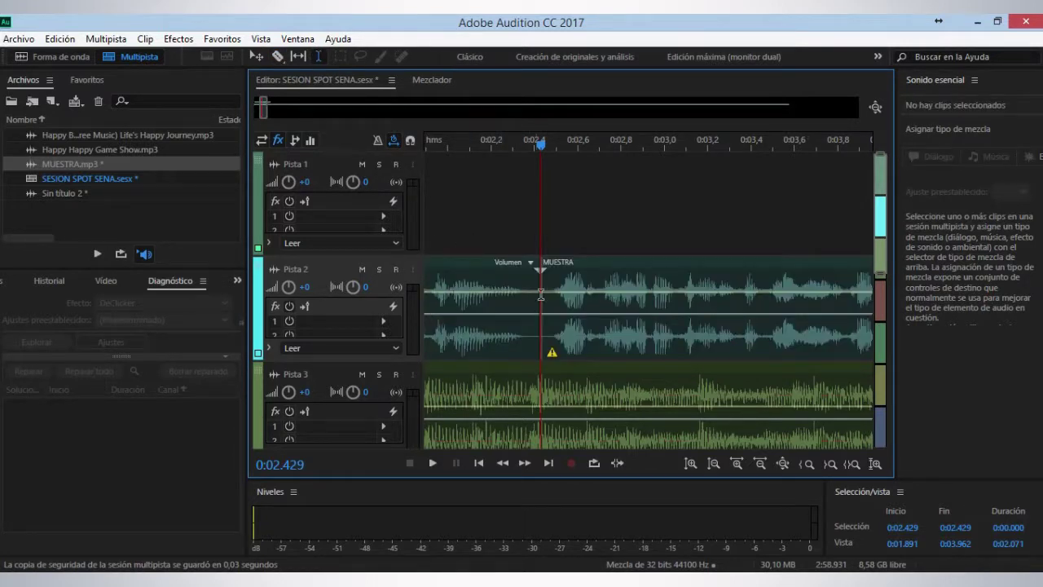
left_click_drag(568, 281, 486, 220)
left_click(476, 213)
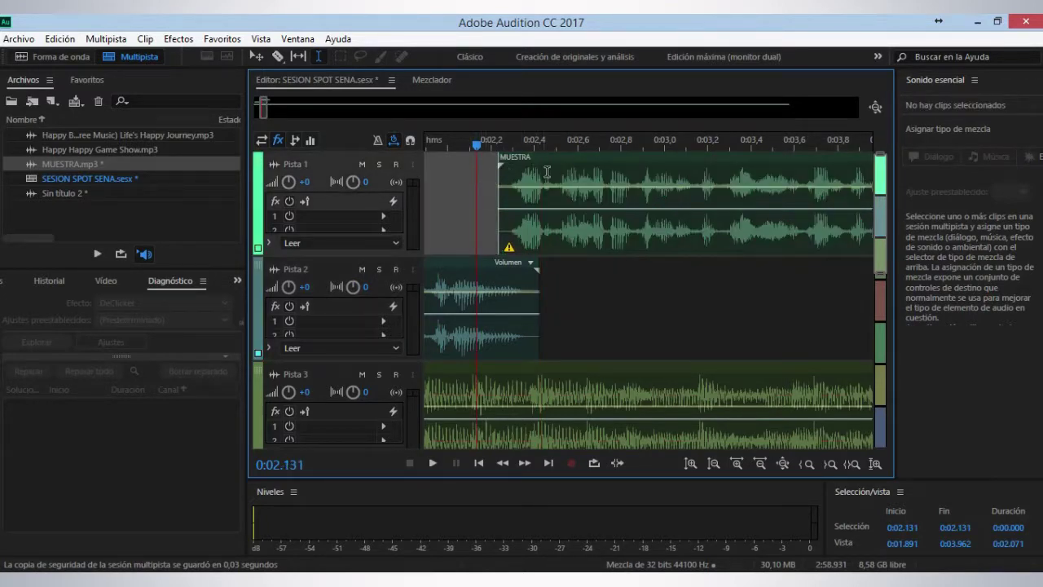
mouse_move(568, 226)
left_mouse_down()
mouse_move(619, 325)
mouse_move(597, 228)
mouse_move(562, 233)
left_mouse_up()
Play the mix from the beginning and again from 0:02.532 to check the overlapping voice clips.
scroll(514, 137, "down", 3)
key("space")
key("Home")
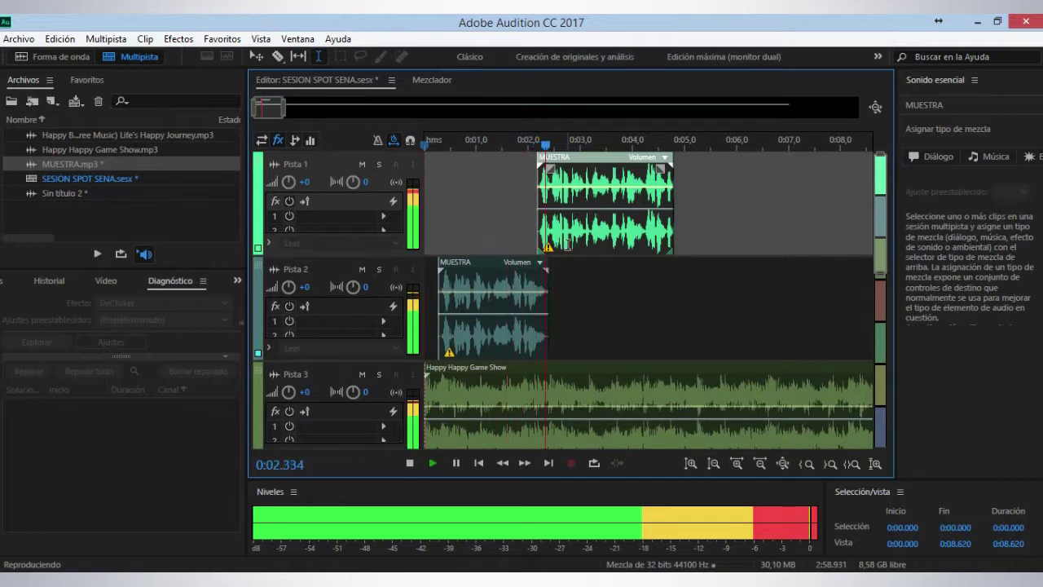
scroll(491, 137, "down", 3)
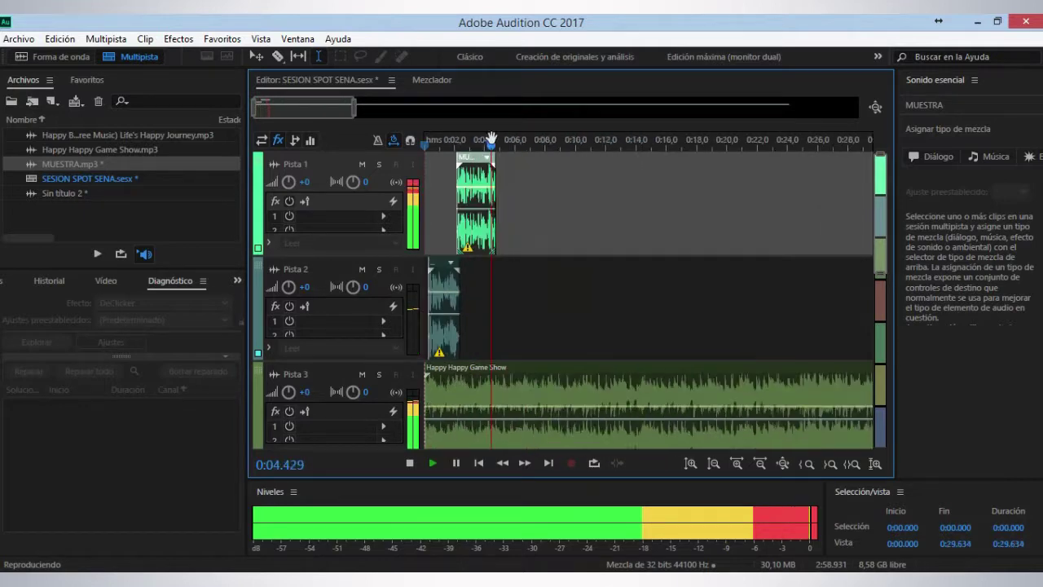
left_click(463, 273)
scroll(487, 261, "up", 3)
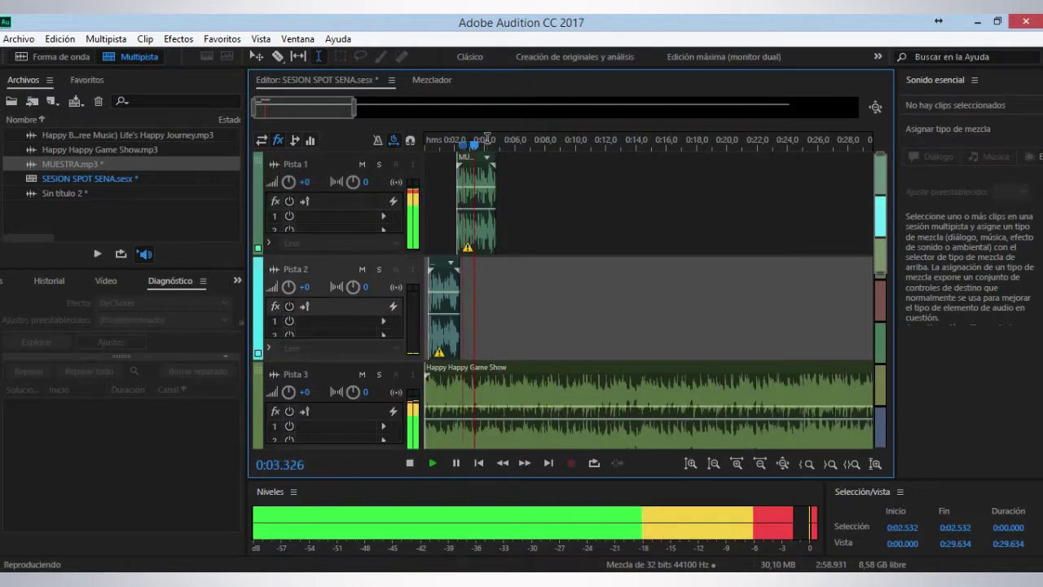
key("space")
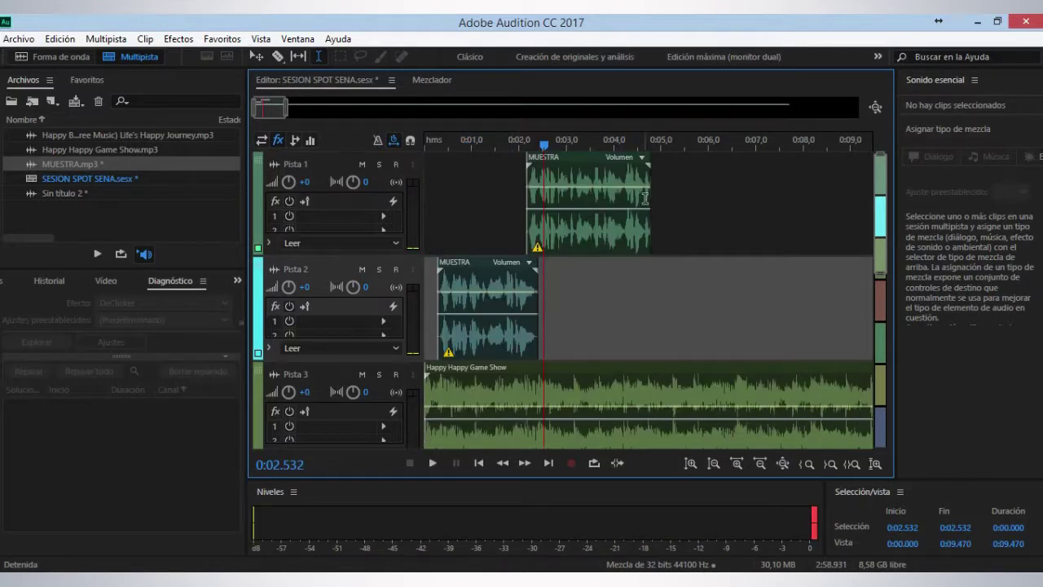
Try extending the Pista 1 MUESTRA clip to about 6.9 s, splitting it at 0:04.209 and deleting the second part.
left_click_drag(650, 195, 785, 203)
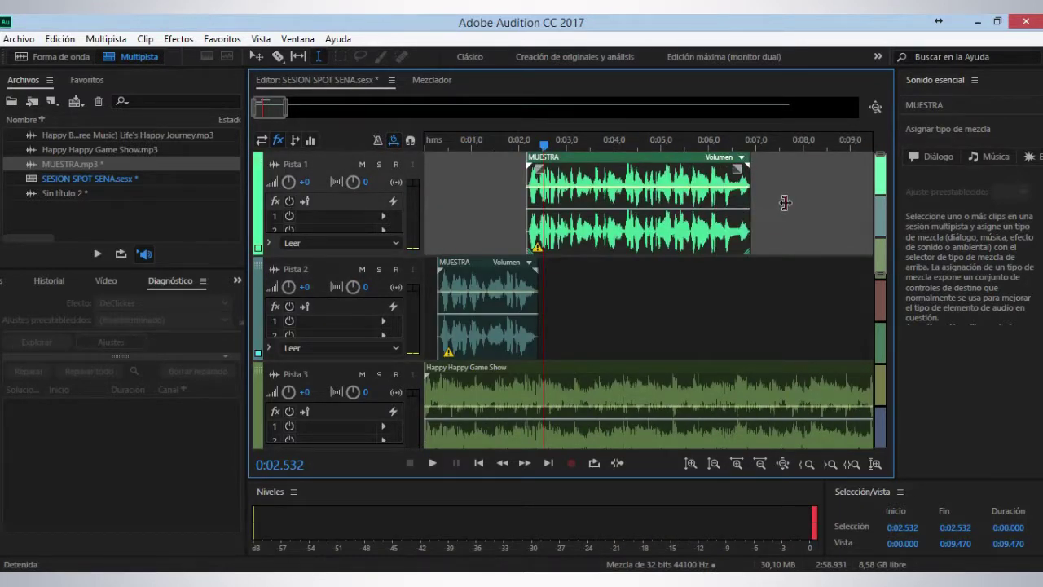
left_click(623, 260)
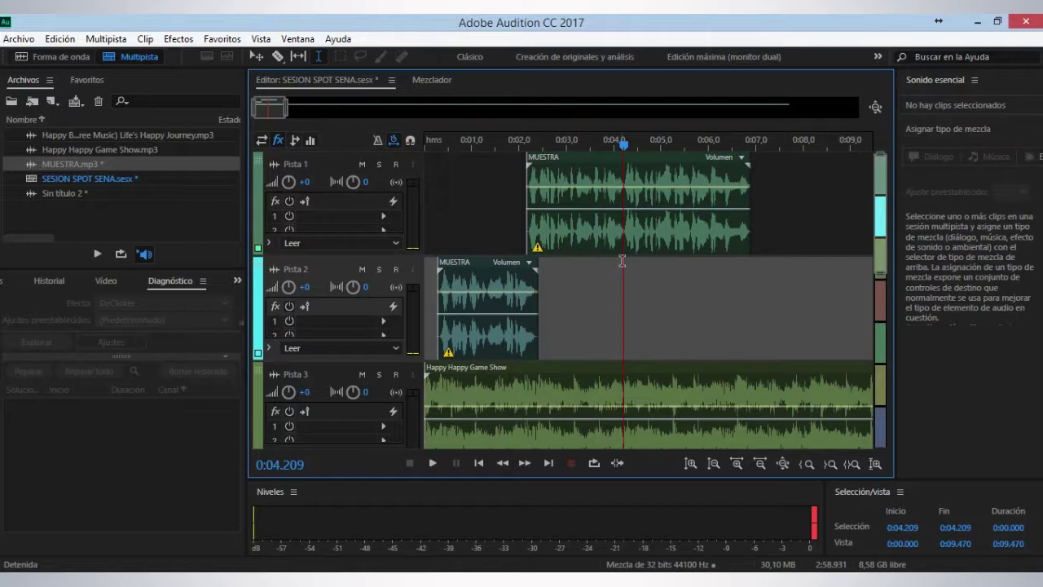
left_click(643, 242)
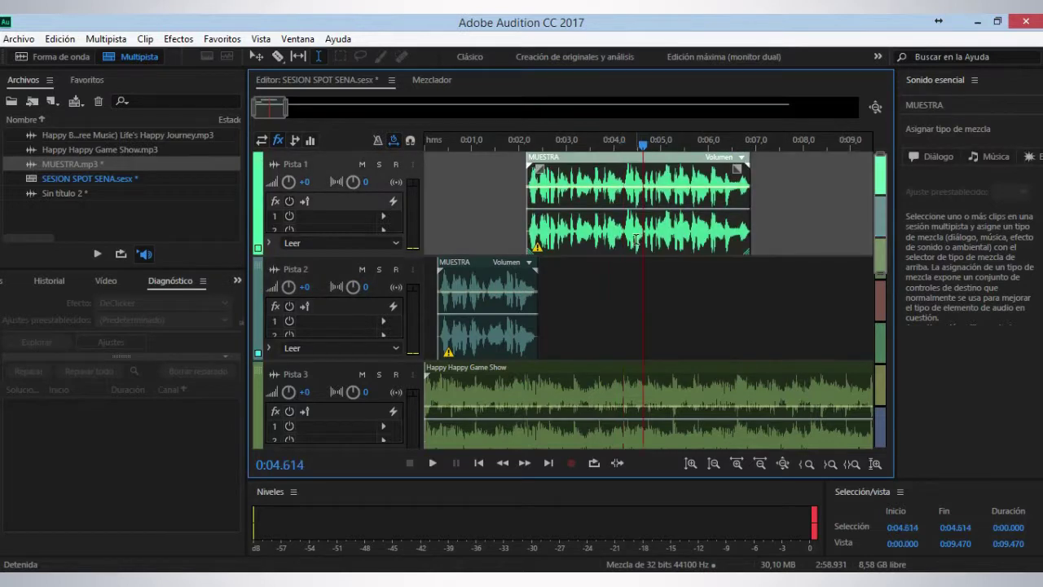
left_click(623, 228)
key("ctrl+k")
left_click(654, 230)
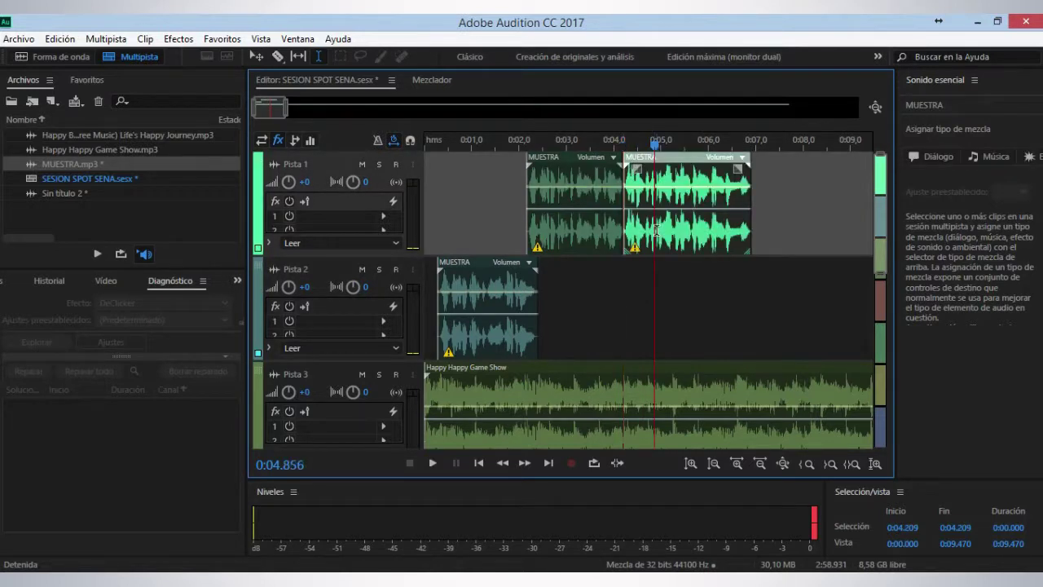
key("Delete")
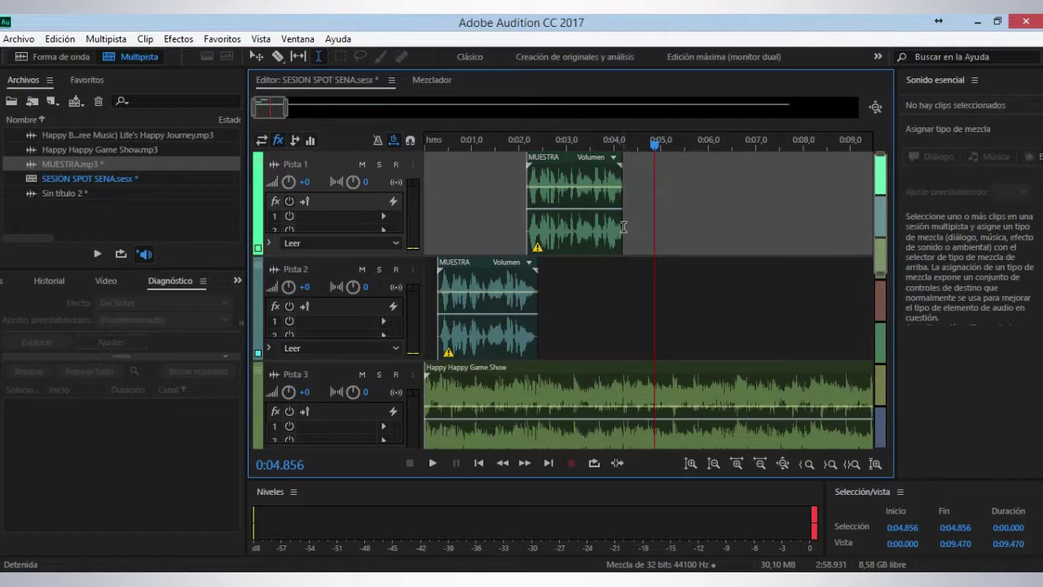
Extend the Pista 1 MUESTRA clip's end to about 6.9 s and play the mix from 0:01.586.
left_click_drag(623, 228, 754, 227)
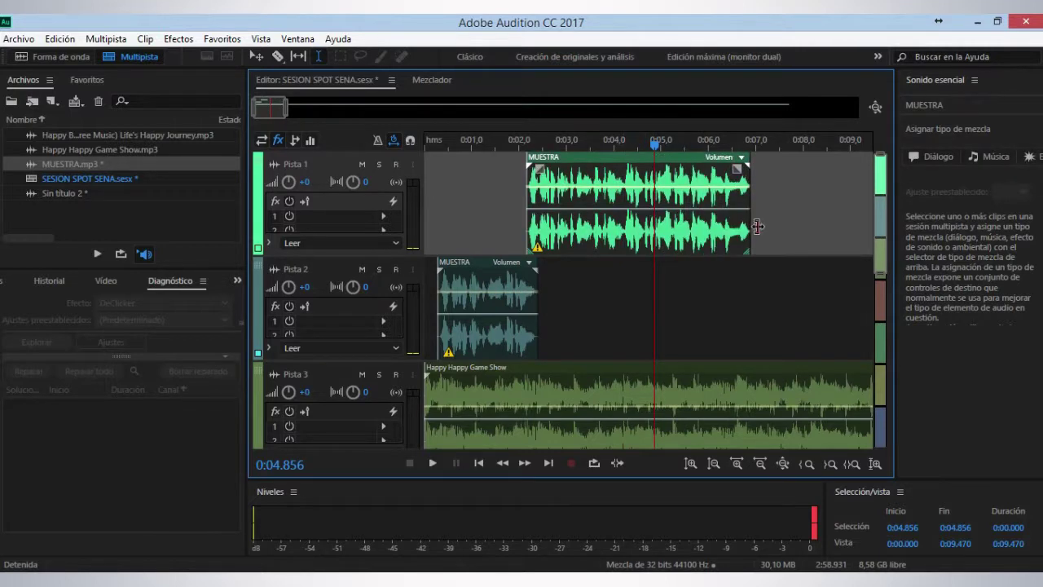
left_click(499, 215)
key("space")
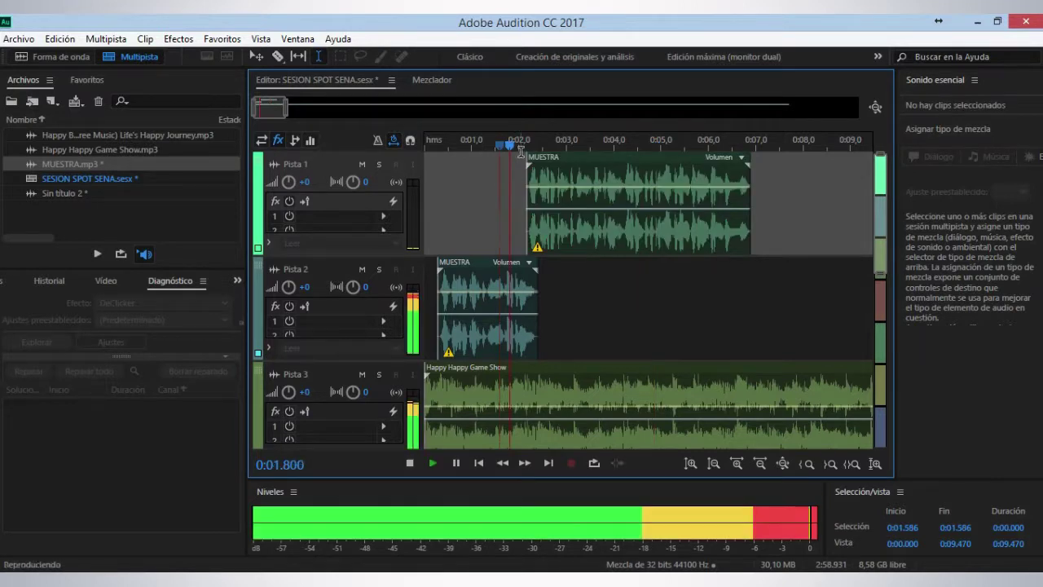
Split the Pista 1 MUESTRA clip at 0:04.225 and shift its second part to start at about 4.7 s.
left_click(624, 232)
key("ctrl+k")
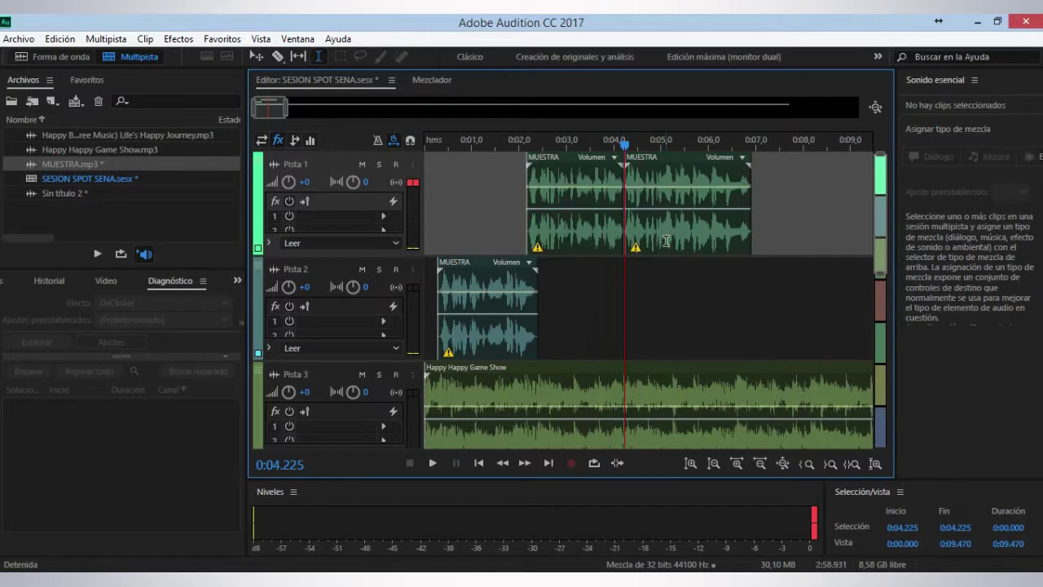
left_click_drag(691, 239, 715, 241)
Listen to the Happy Happy Game Show music from 0:07.884 and from 1:09.588, showing more of the timeline.
left_click(798, 350)
key("space")
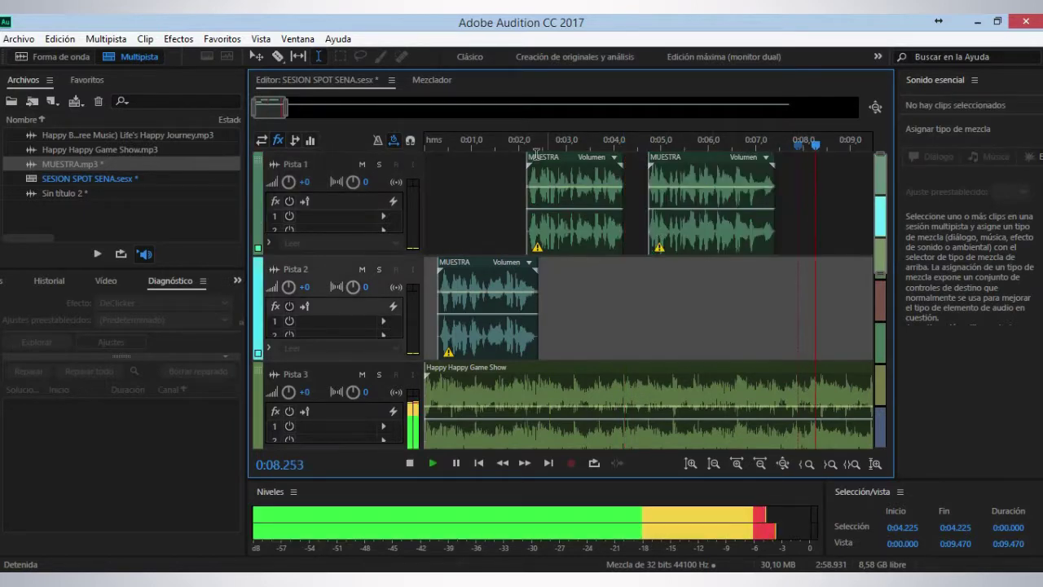
key("backslash")
key("space")
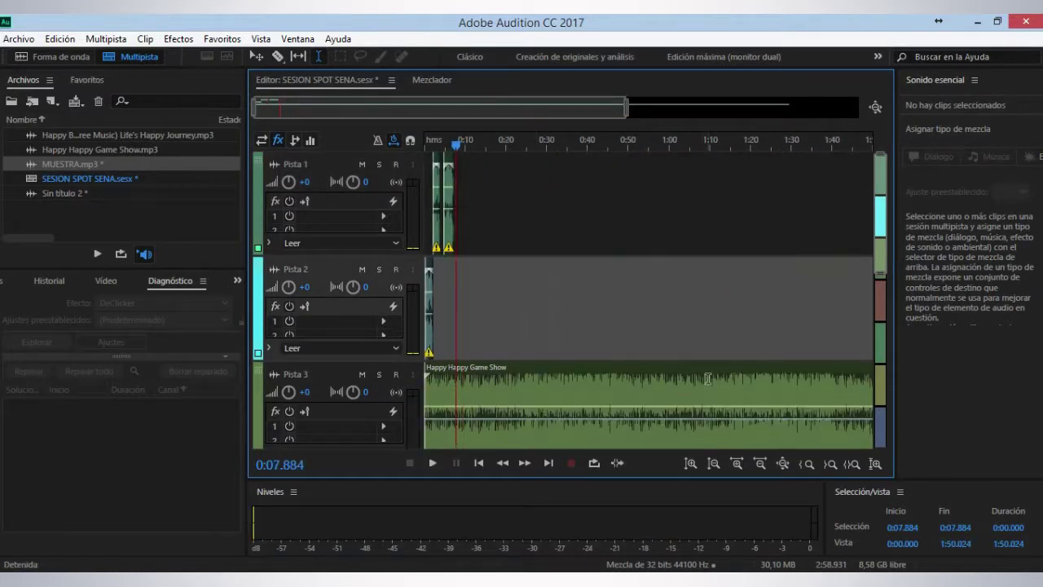
left_click(711, 391)
key("space")
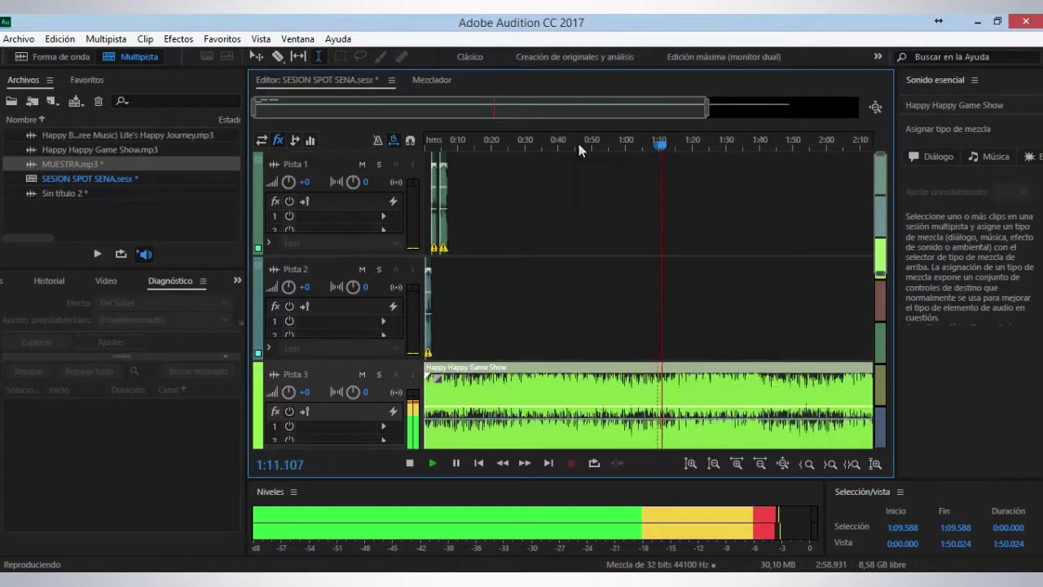
key("backslash")
key("space")
Listen near 2:05 of the music, split it at 2:04.793 and move the ending section to Pista 2 at about 5 s.
left_click(737, 383)
key("space")
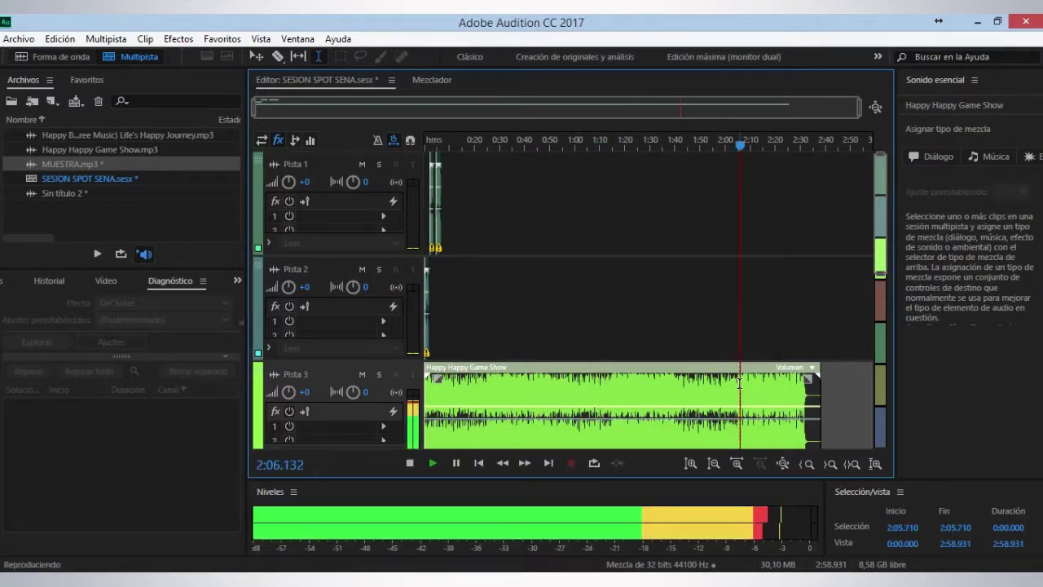
key("space")
key("space")
key("space")
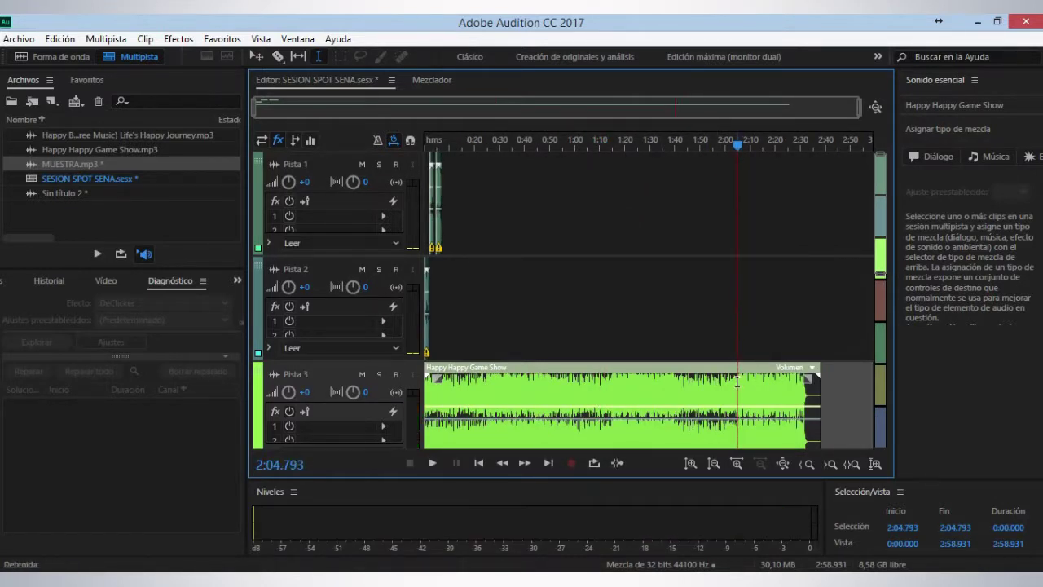
key("ctrl+k")
left_click_drag(758, 387, 454, 308)
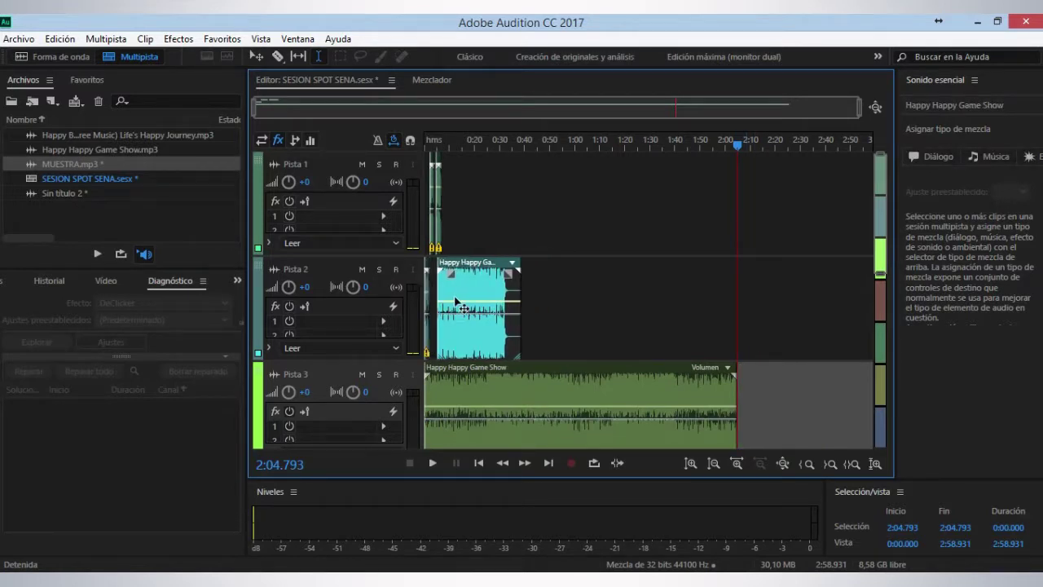
Move the Happy Happy Game Show ending section on Pista 2 to start at about 3.96 s.
scroll(431, 113, "up", 5)
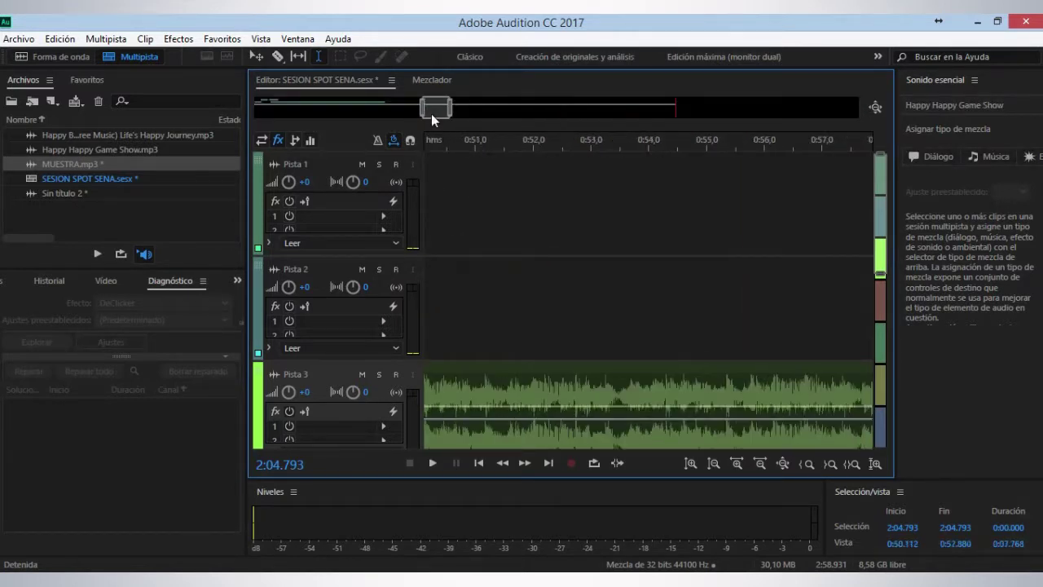
key("Home")
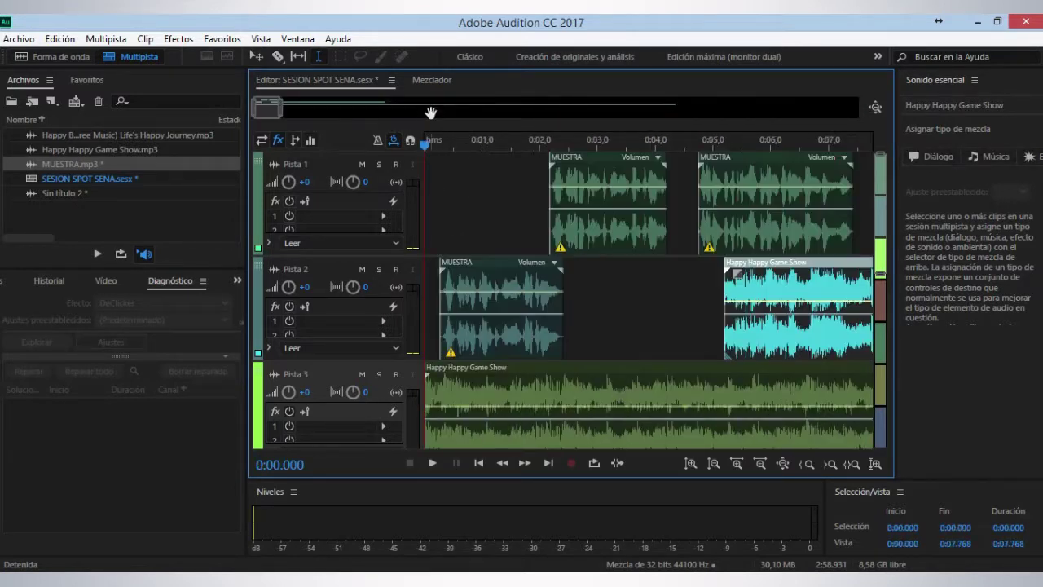
left_click(633, 325)
left_click_drag(749, 289, 678, 287)
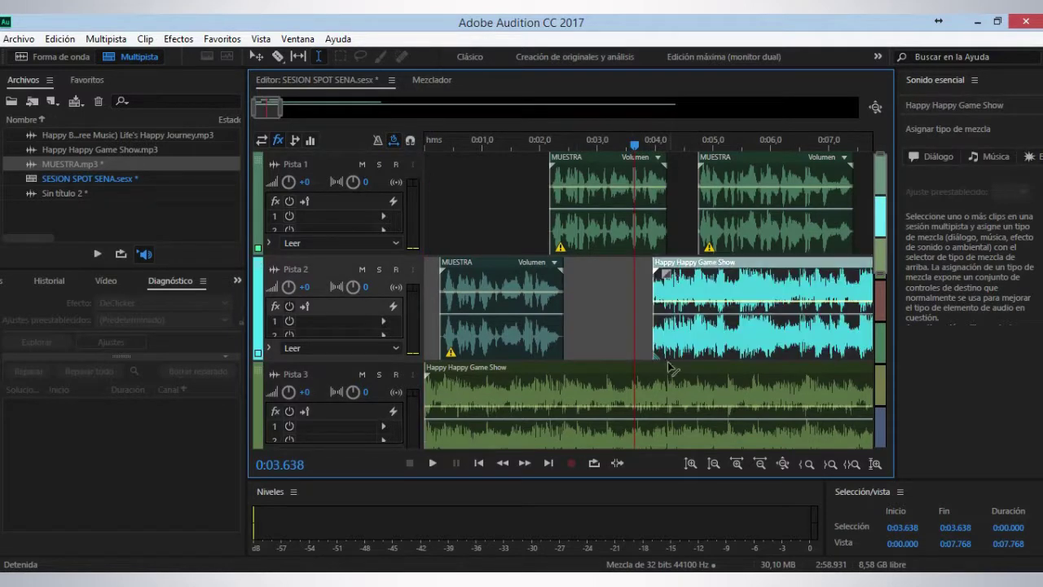
Add volume keyframes to the Pista 3 music, fading it out from about 4 s and lowering it from about 0.4 s.
left_click(655, 407)
mouse_move(659, 407)
left_mouse_down()
mouse_move(673, 464)
mouse_move(669, 417)
left_mouse_up()
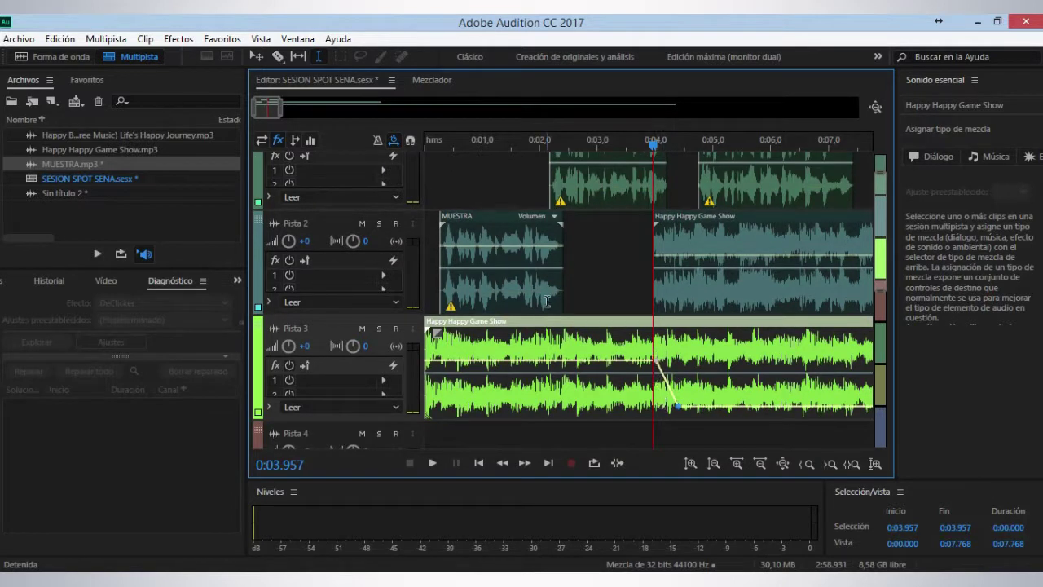
key("Home")
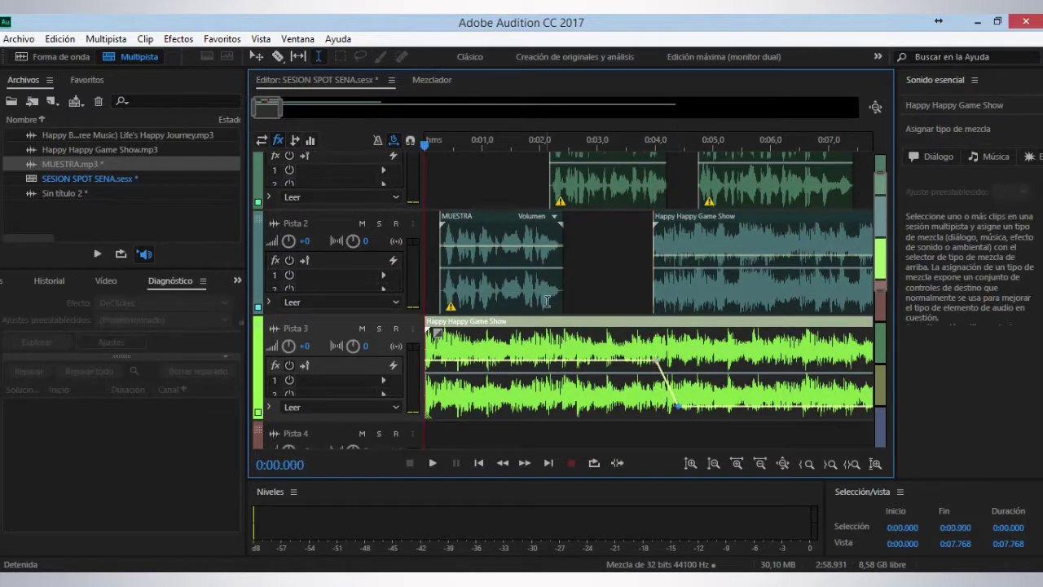
scroll(434, 141, "up", 4)
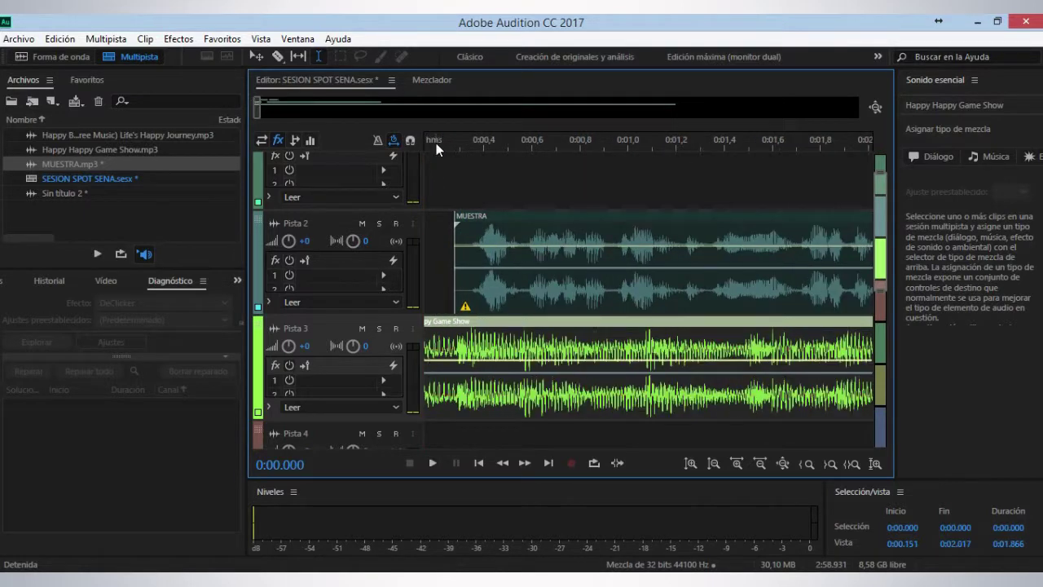
left_click(523, 360)
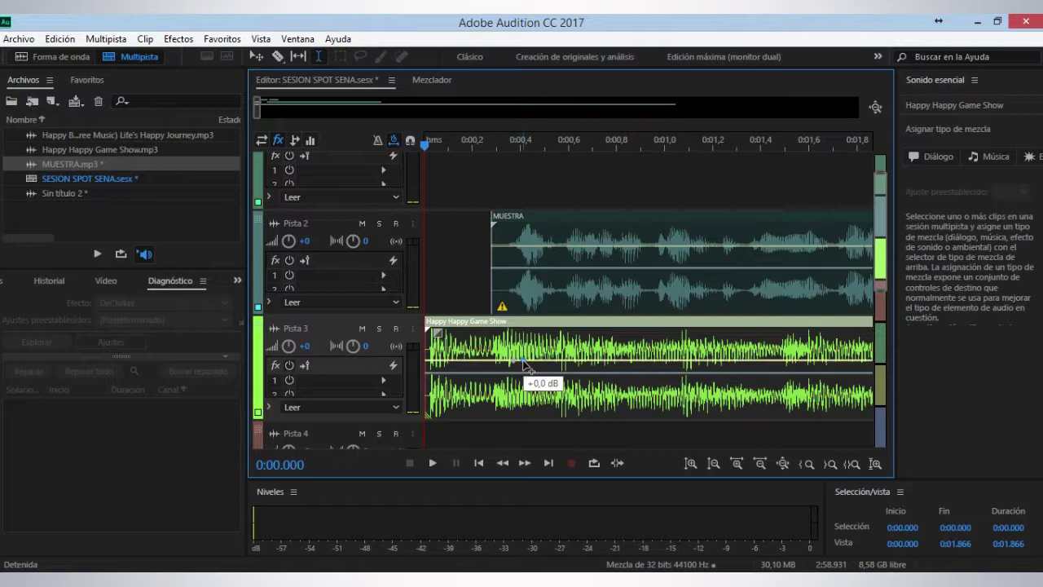
left_click_drag(526, 364, 534, 390)
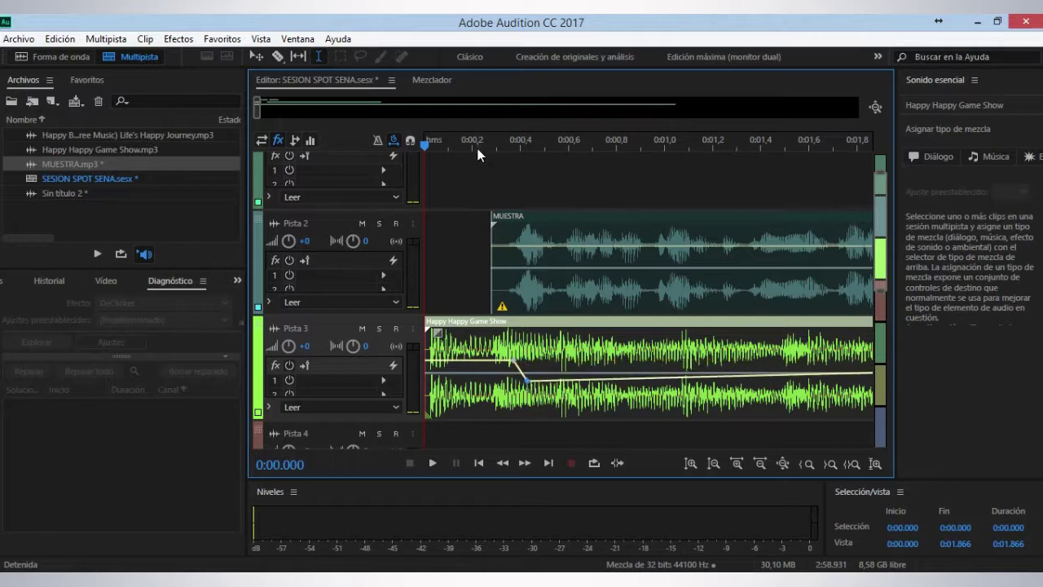
Play the opening of the mix and lower the Pista 3 music's keyframe at about 4 s to hold the reduced volume level.
scroll(467, 141, "down", 3)
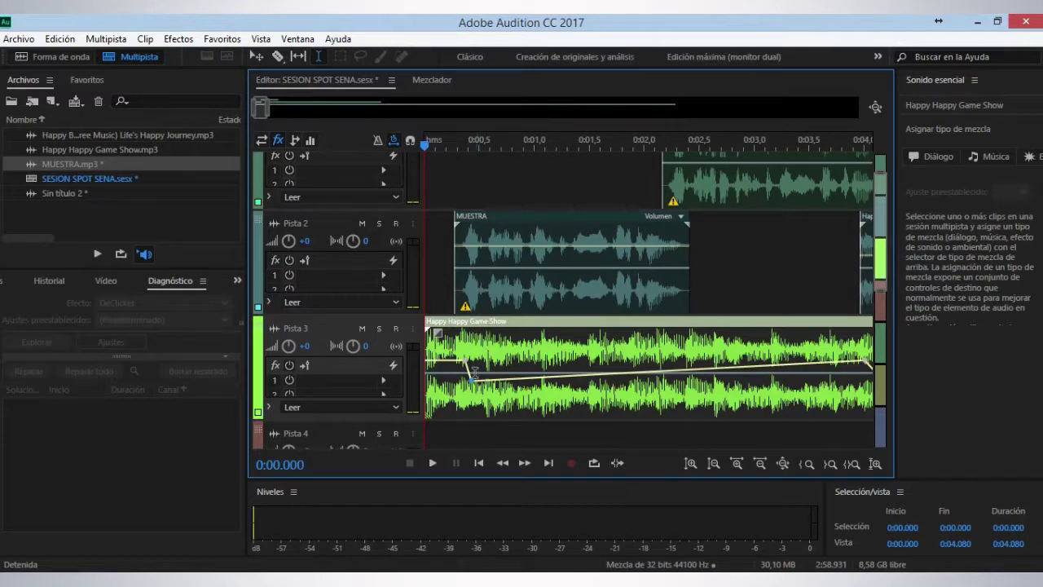
key("space")
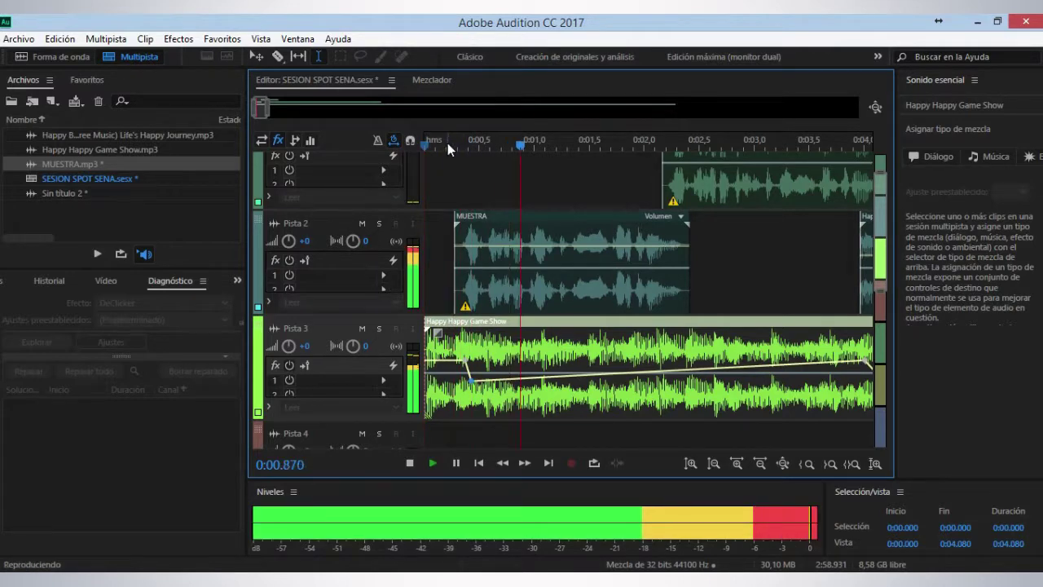
scroll(446, 143, "down", 5)
key("space")
left_click_drag(452, 361, 459, 390)
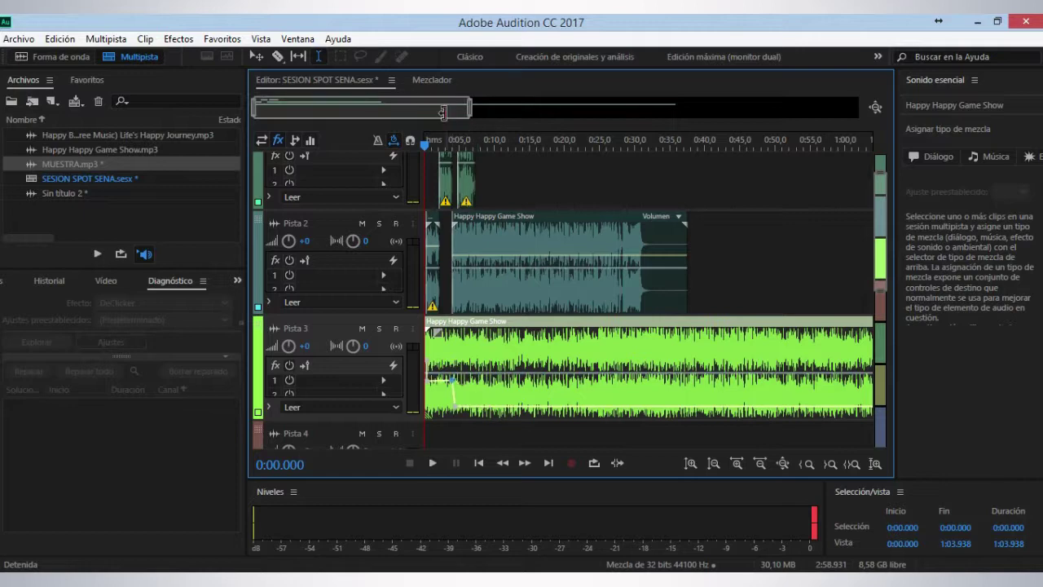
Play the mix from the beginning to check the voices against the lowered music.
scroll(444, 108, "up", 8)
key("Home")
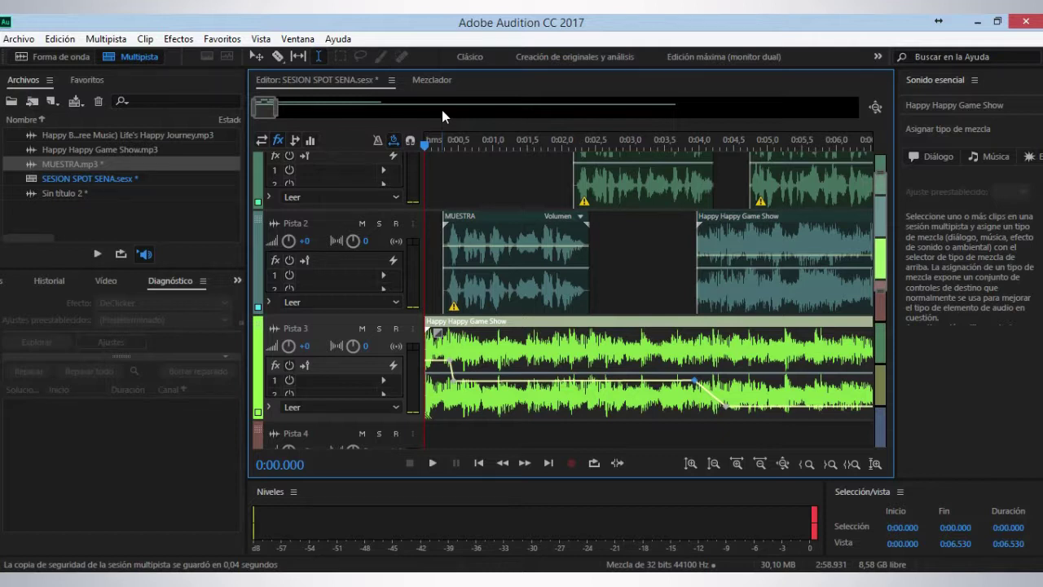
left_click(448, 112)
key("space")
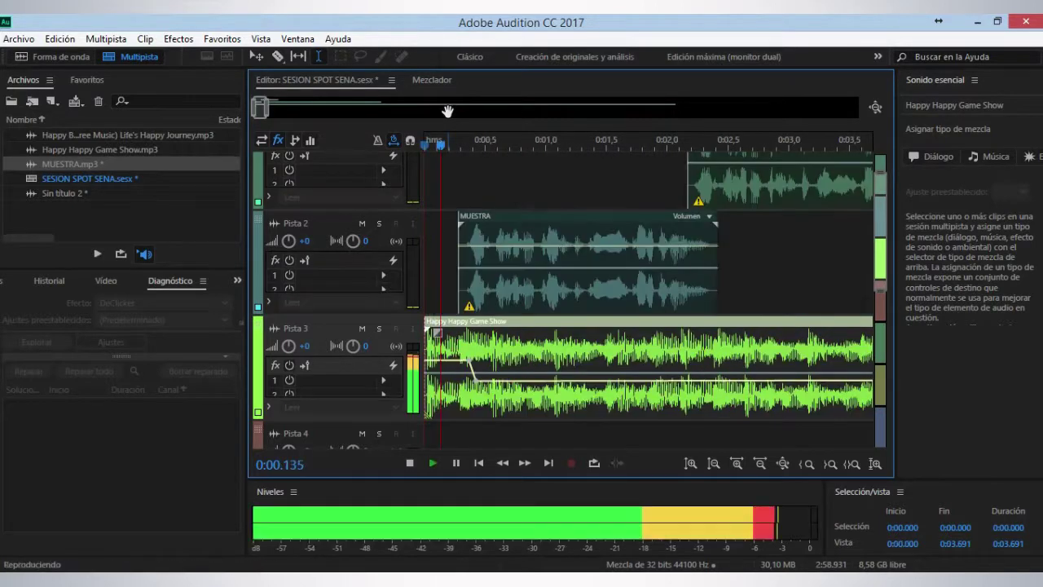
scroll(452, 136, "down", 5)
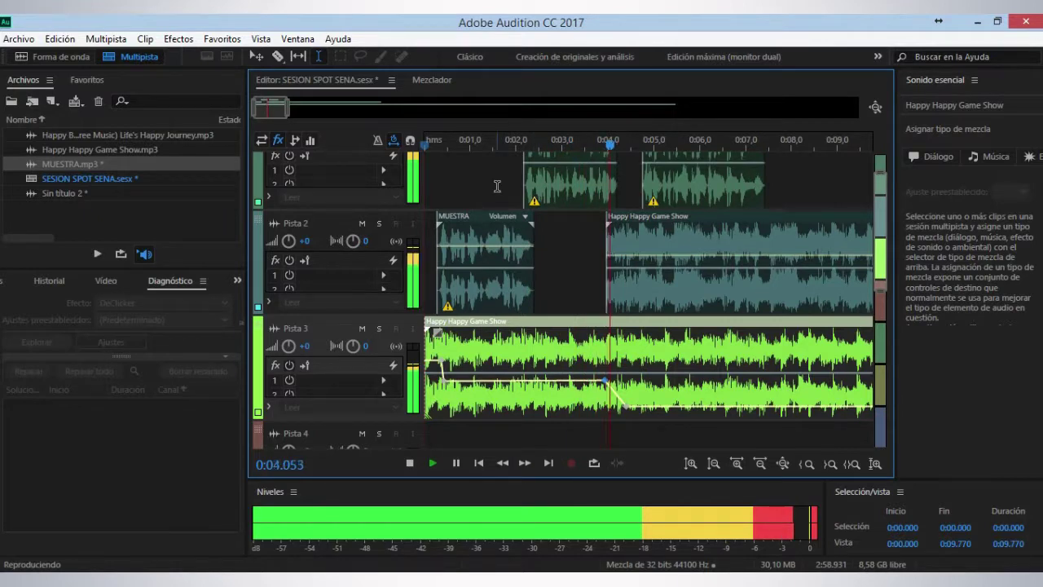
Shift the first MUESTRA clip on Pista 1 to start at about 1.9 s and play the mix from 0:01.586.
left_click(548, 191)
key("space")
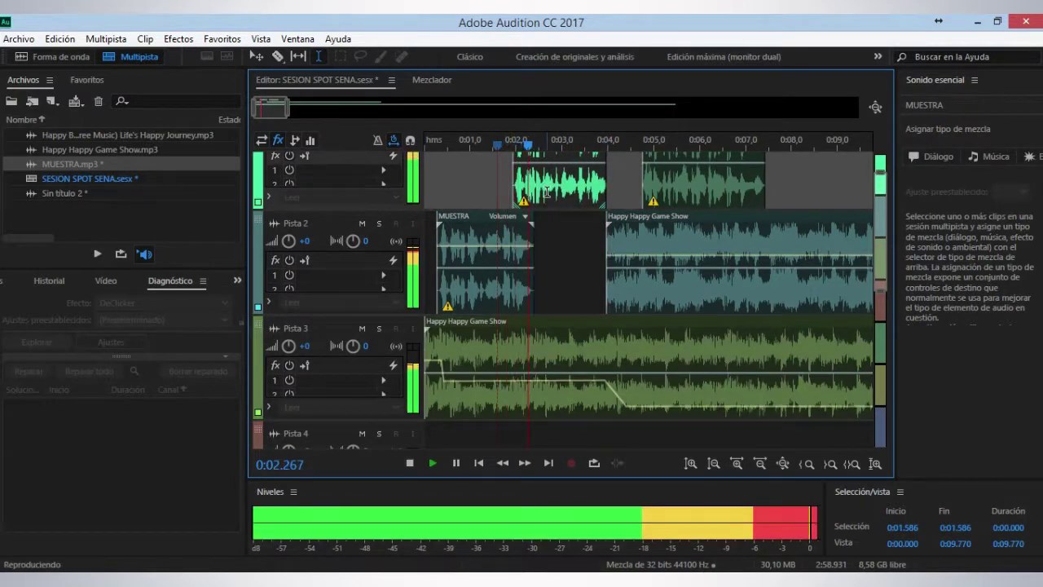
left_click(589, 236)
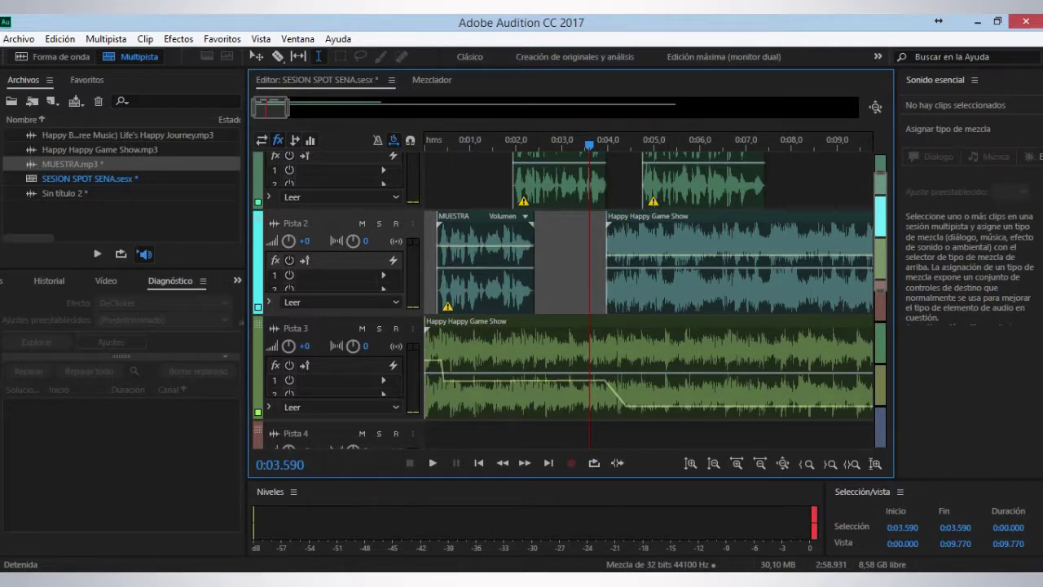
Open the MATERIAL PARA EDICION DE AUDIO folder in File Explorer and search it for DISPARO.
right_click(155, 580)
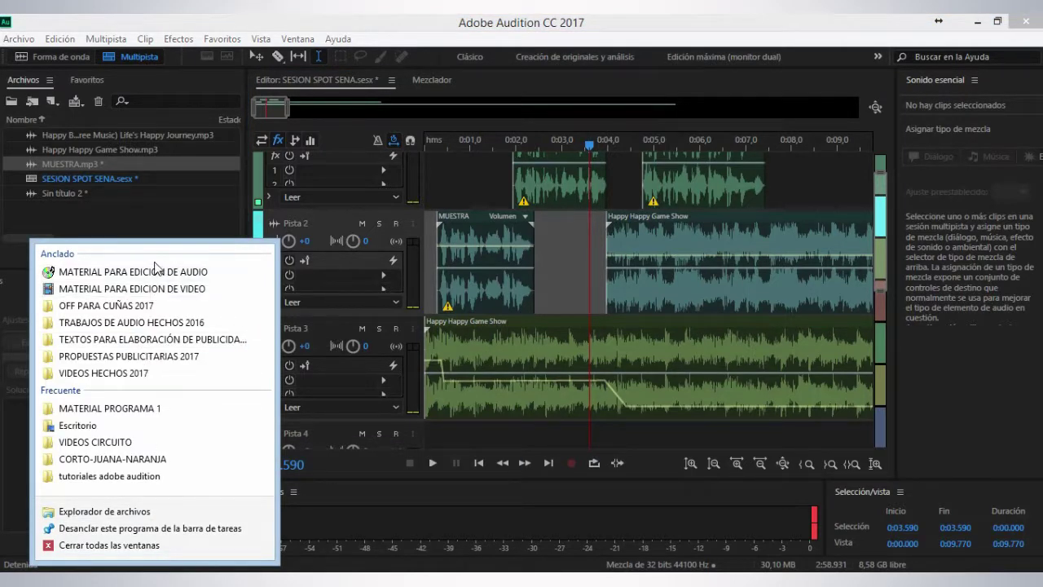
left_click(155, 272)
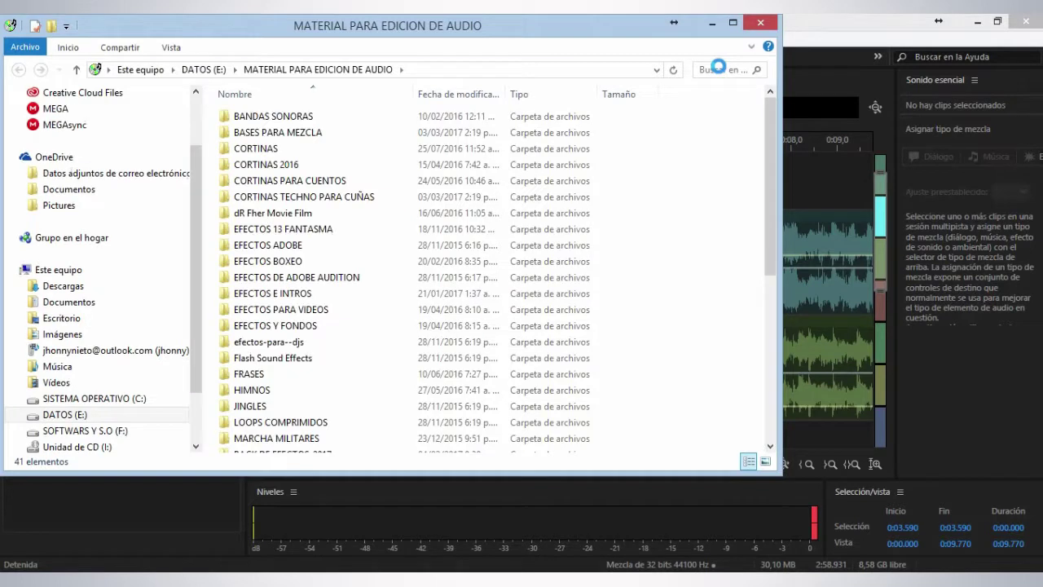
left_click(718, 68)
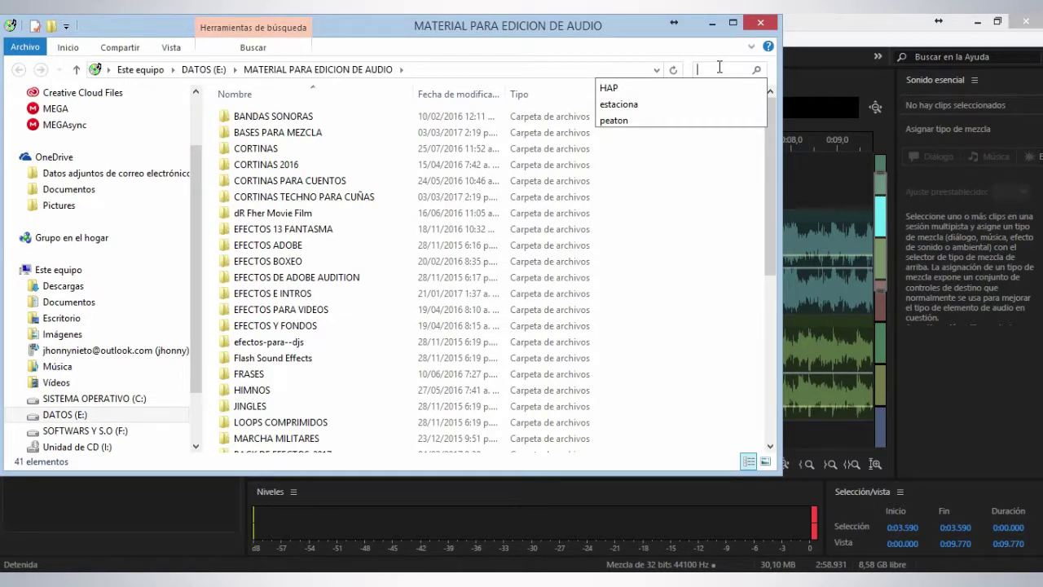
type("DISPARO")
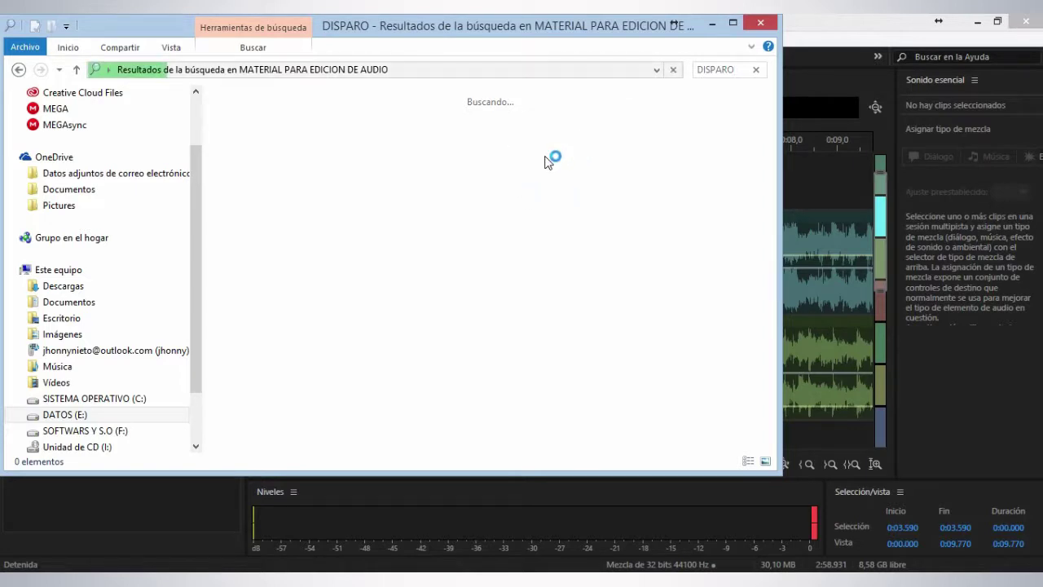
Preview Disparo.wav and disparocarafotografica.mp3, and add the latter to Pista 1 in Adobe Audition at about 7.8 s.
double_click(246, 110)
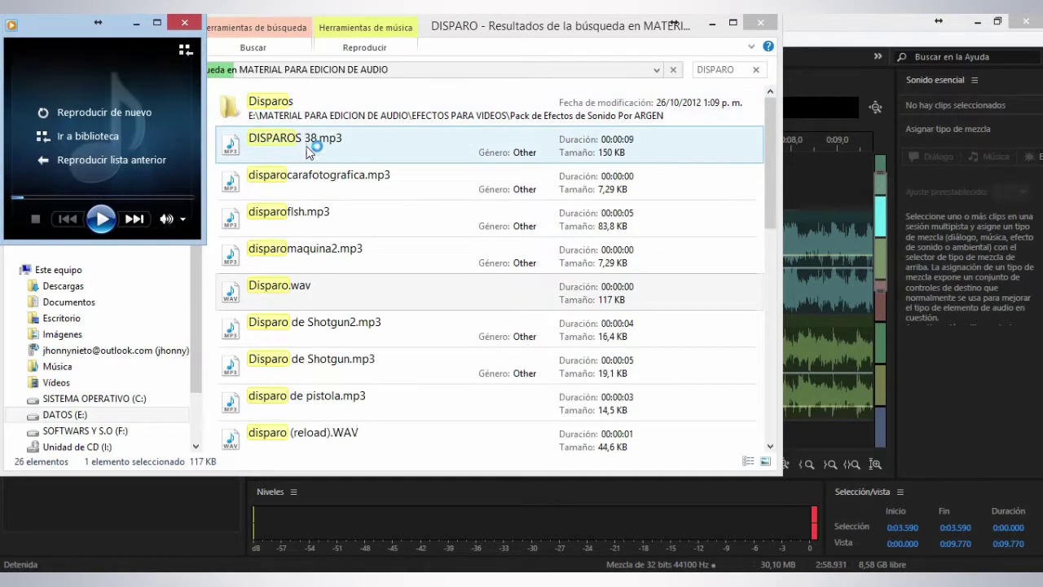
double_click(301, 178)
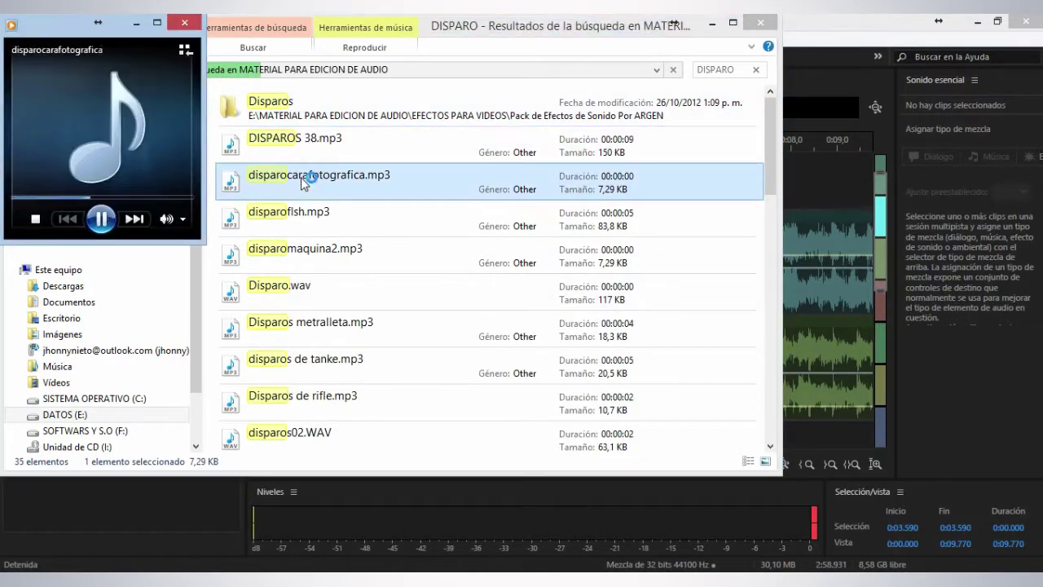
left_click_drag(254, 181, 819, 175)
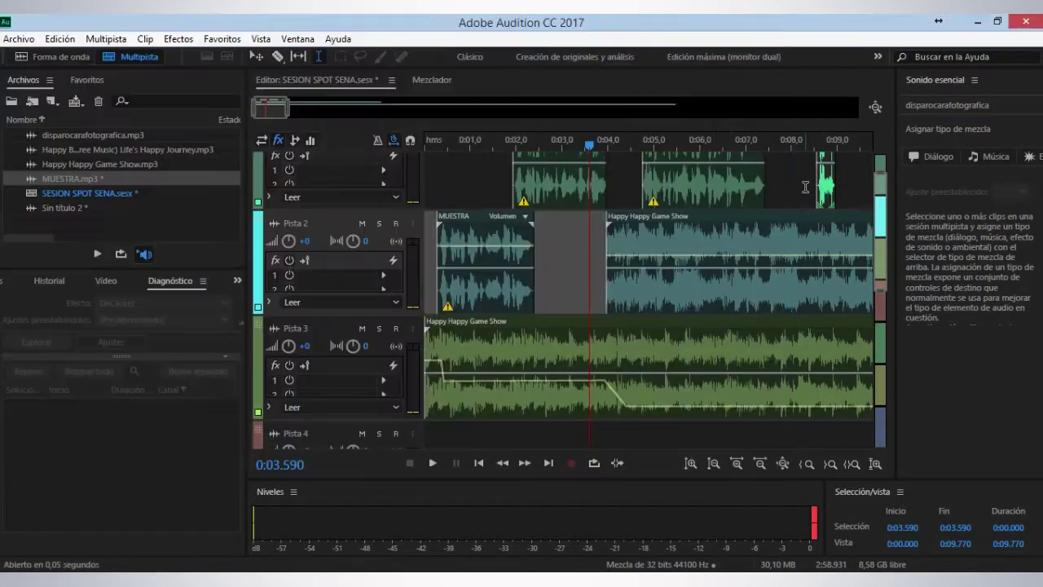
left_click(805, 187)
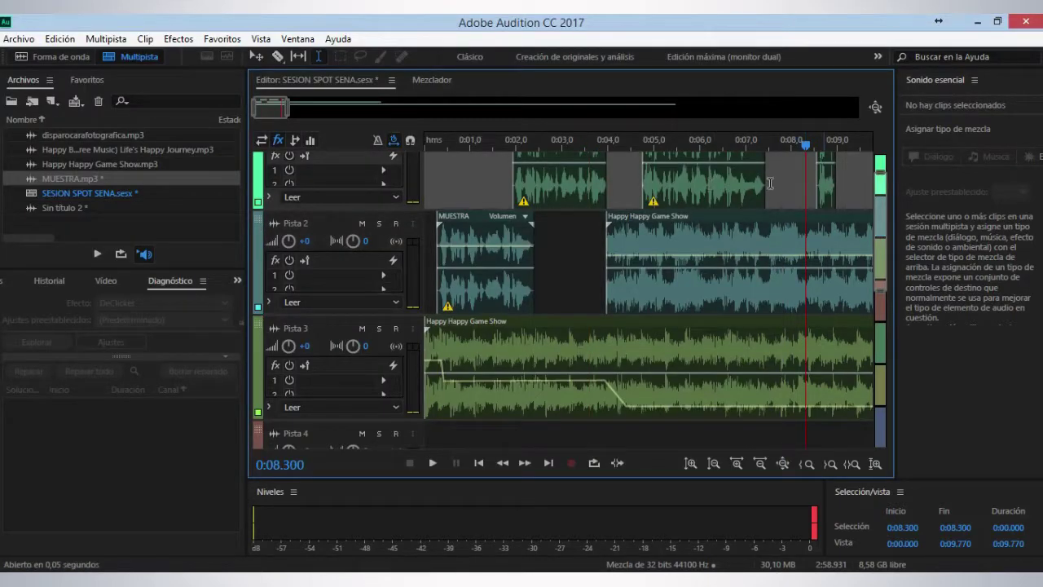
scroll(770, 184, "up", 1)
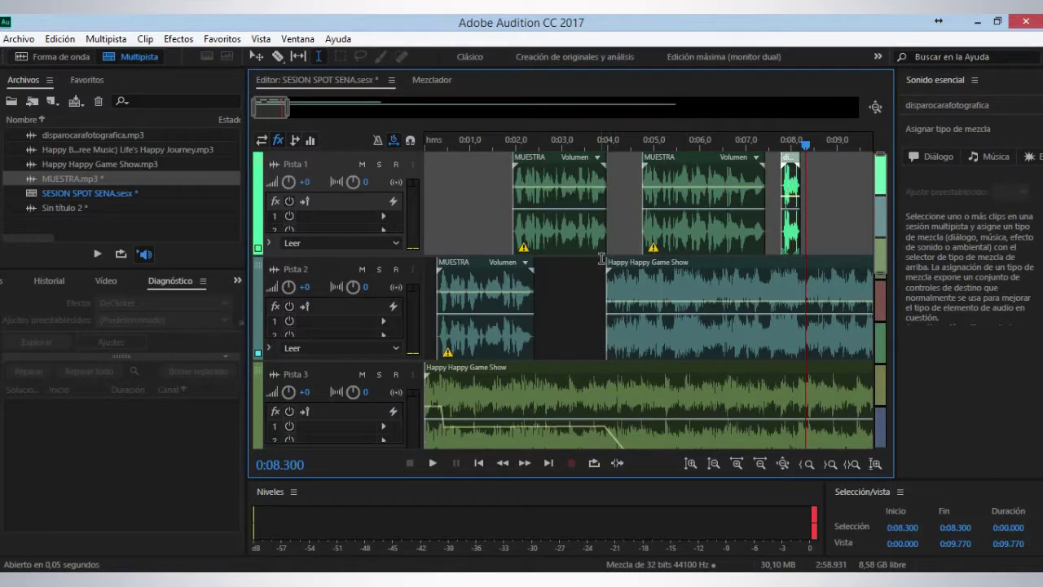
Move all clips in the session down one track, leaving Pista 1 empty.
key("ctrl+a")
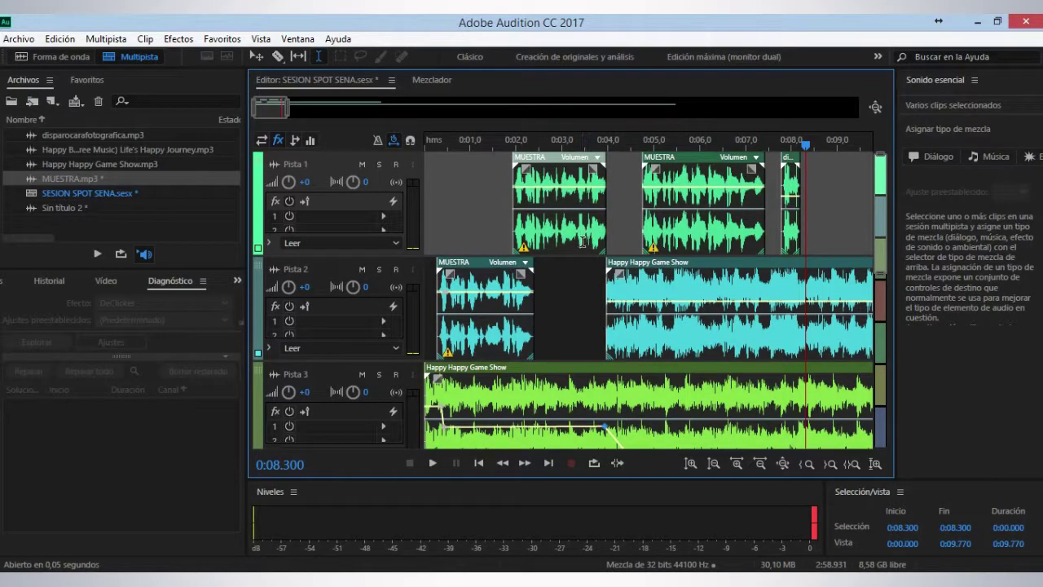
left_click_drag(581, 242, 584, 286)
left_click(571, 242)
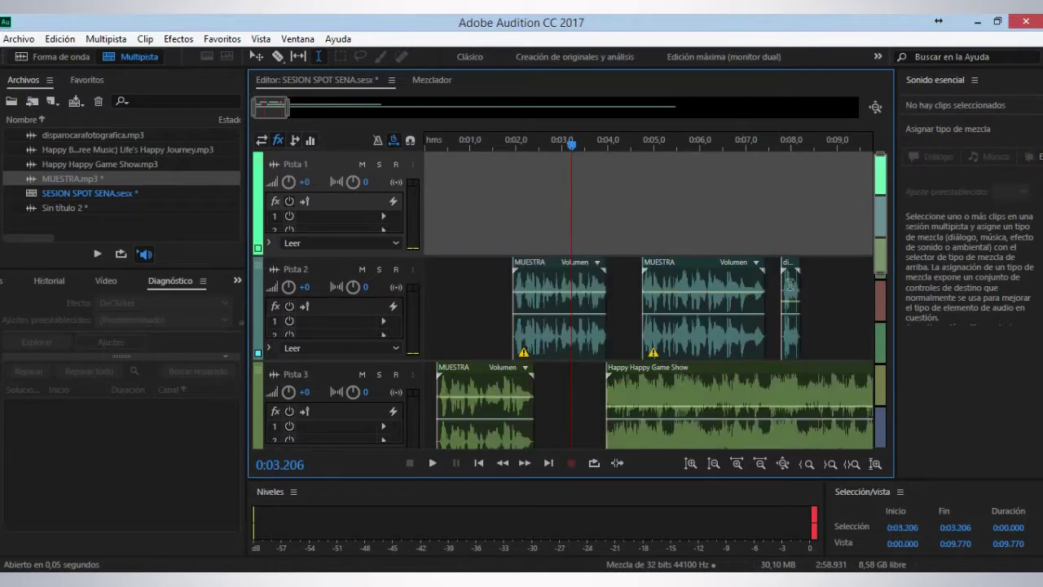
Move the disparocarafotografica clip to Pista 1 at about 3.85 s and play the mix from 0:03.206.
left_click_drag(792, 284, 618, 246)
scroll(616, 139, "up", 5)
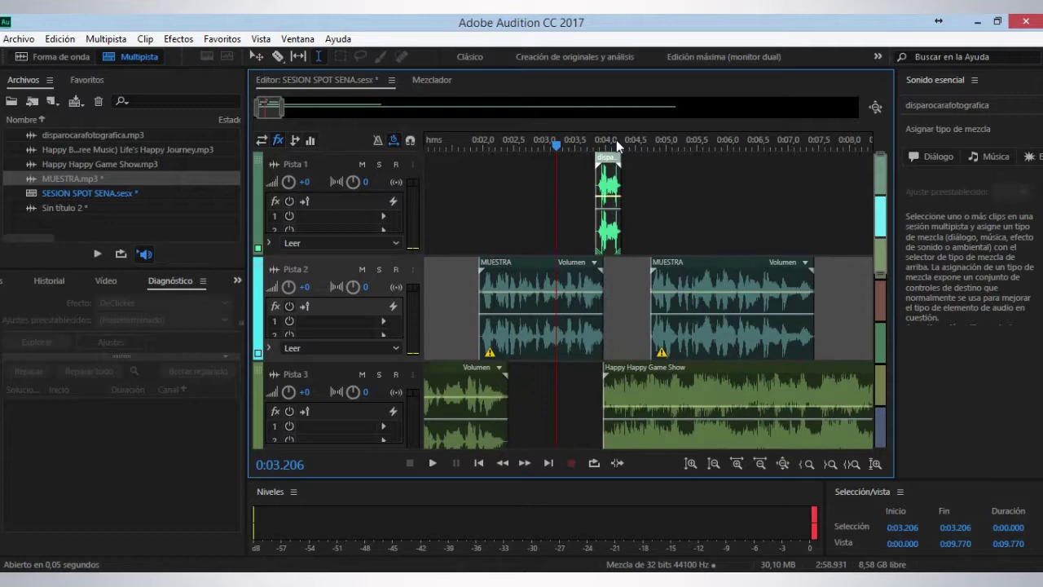
key("space")
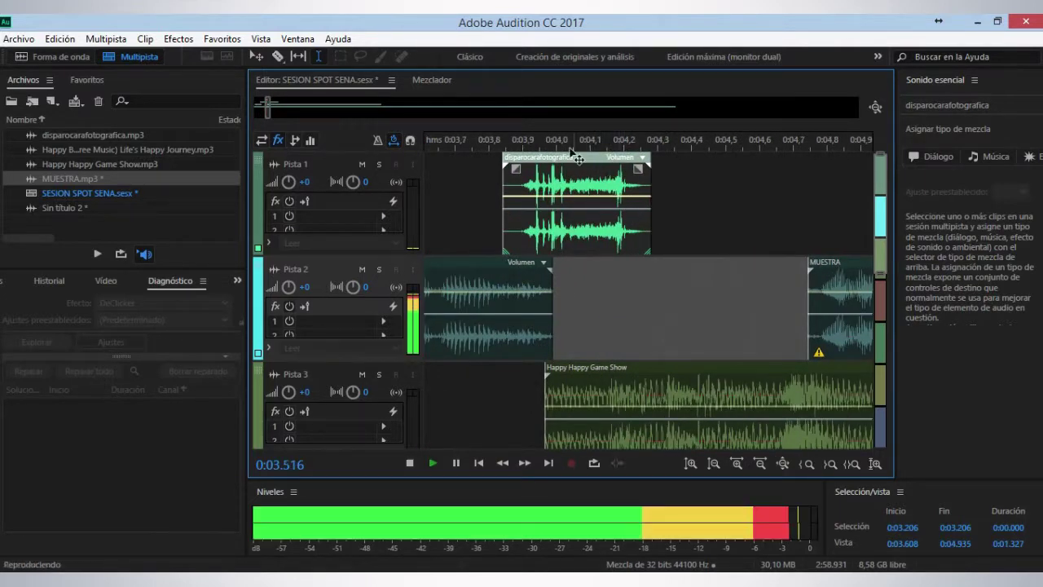
scroll(546, 151, "down", 3)
scroll(546, 151, "down", 1)
key("space")
Copy the disparocarafotografica clip to Pista 2 at about 4 s and play the mix from 0:03.592.
left_click(557, 231)
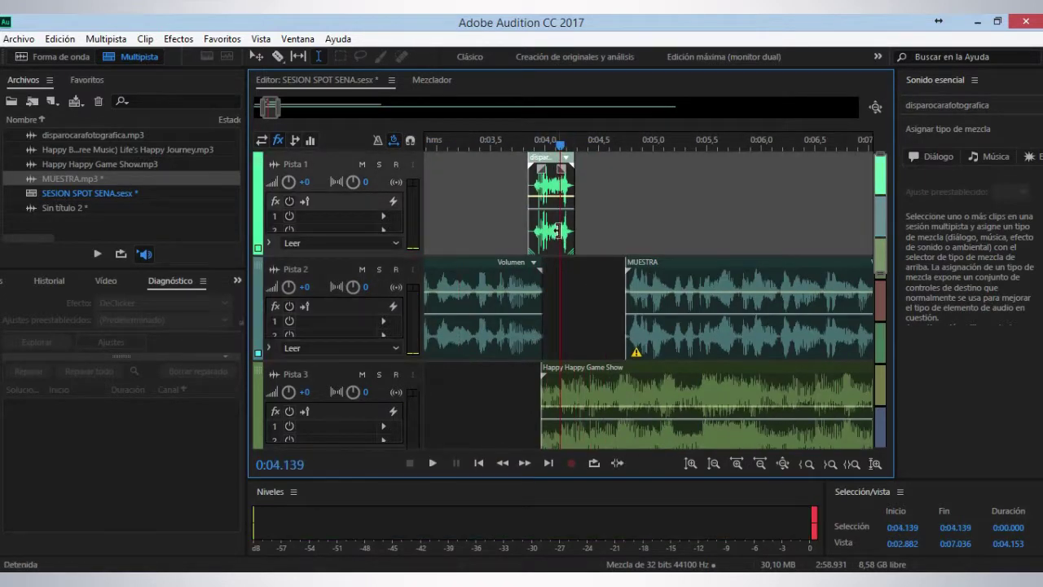
left_click(567, 282)
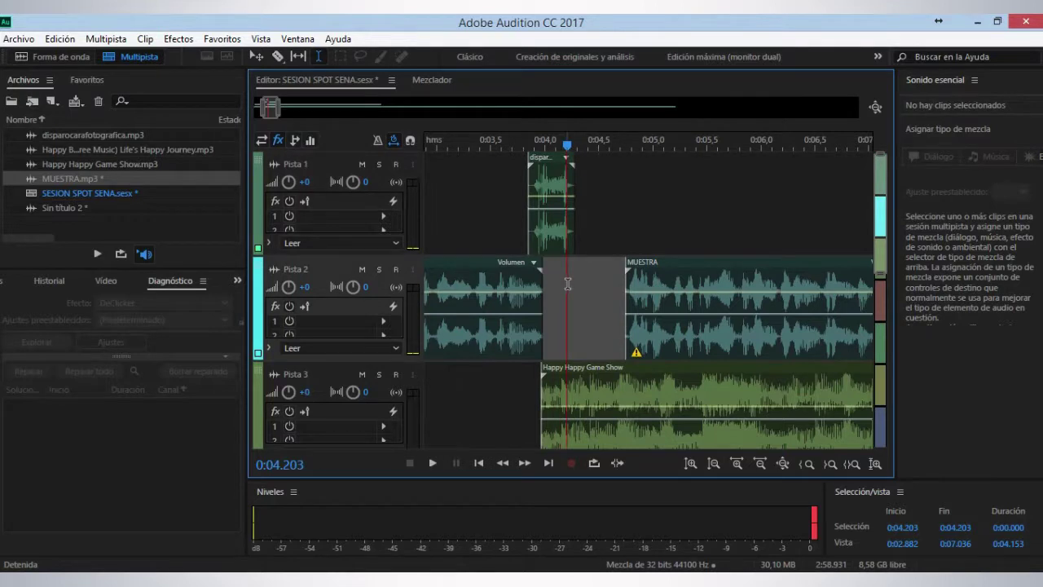
key("ctrl+v")
left_click_drag(592, 289, 566, 288)
left_click(501, 235)
key("space")
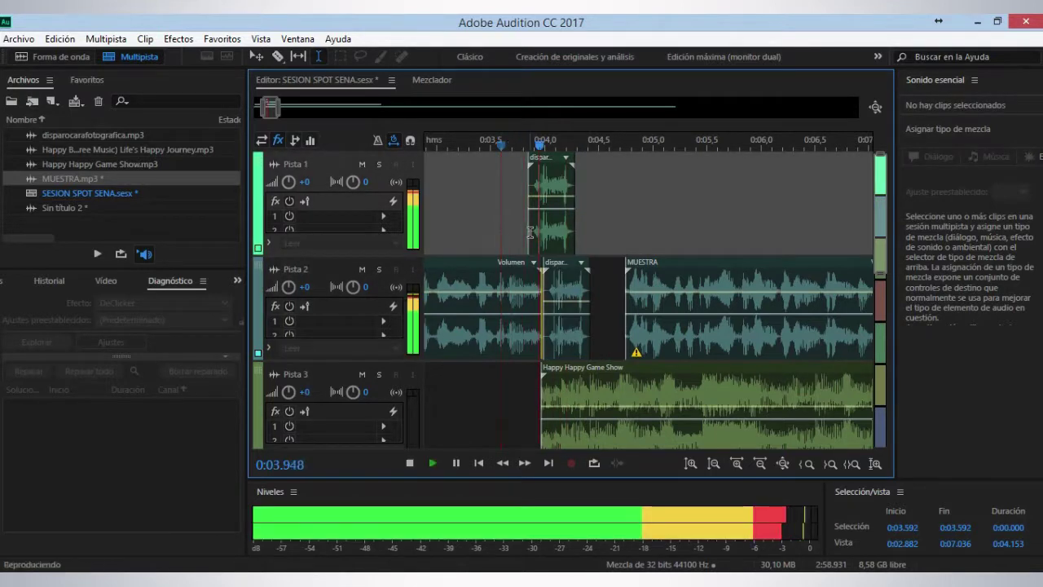
key("space")
Shift the disparocarafotografica copy on Pista 2 to start at about 4.1 s and replay the passage.
left_click_drag(561, 280, 573, 280)
key("space")
key("space")
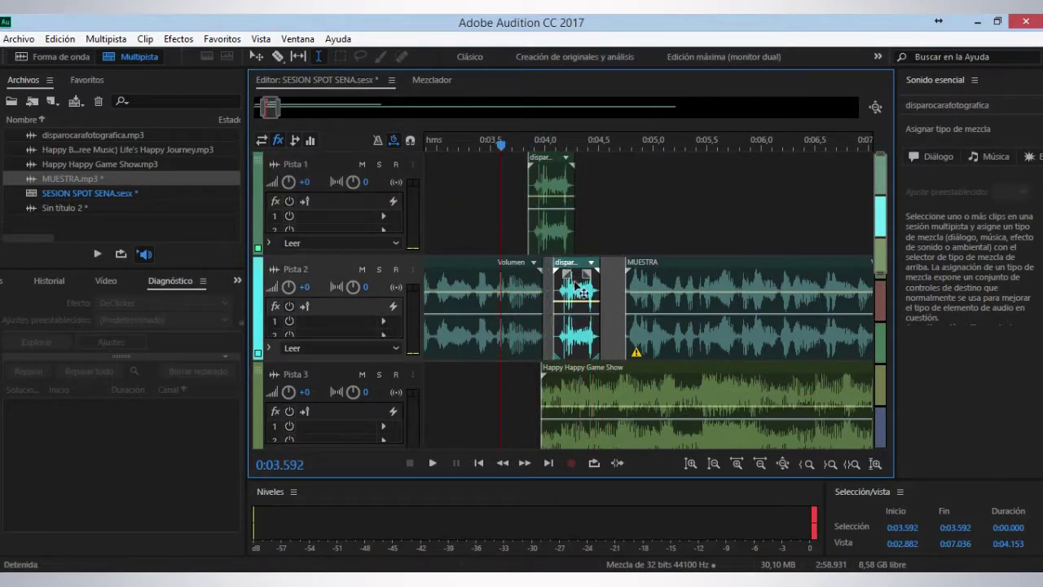
key("space")
key("space")
Paste another disparocarafotografica copy on Pista 1 at 0:04.317.
left_click(579, 222)
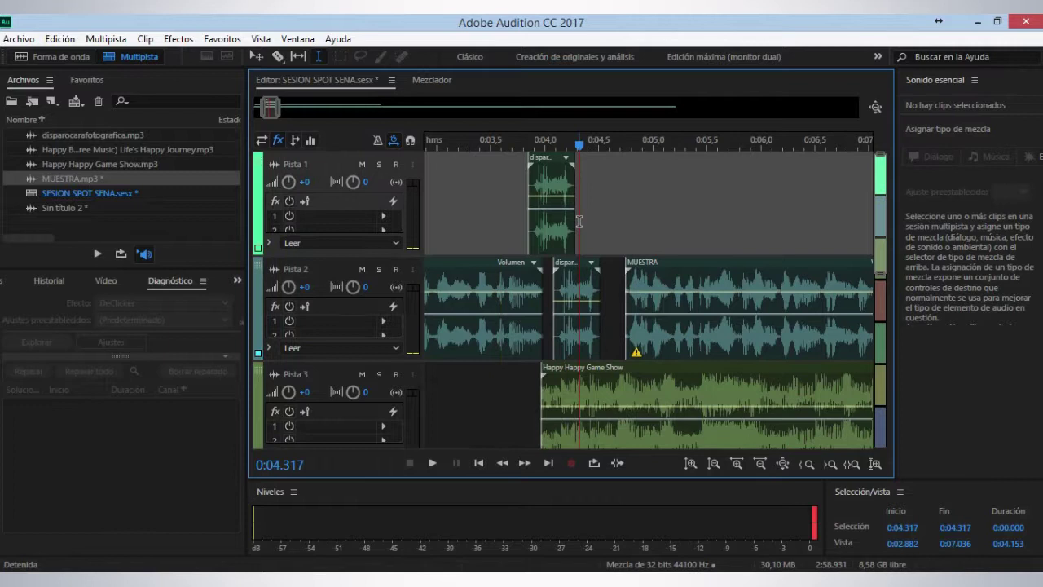
key("ctrl+v")
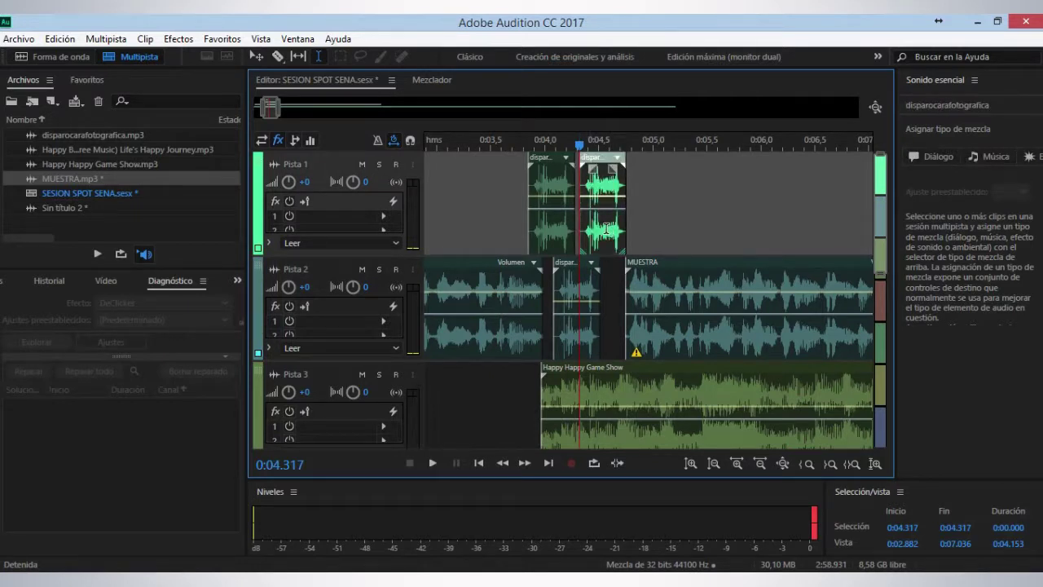
Shift the second disparocarafotografica clip on Pista 1 earlier so it overlaps the first, and play the mix from 0:03.550.
left_click_drag(607, 229, 601, 230)
left_click(497, 195)
key("space")
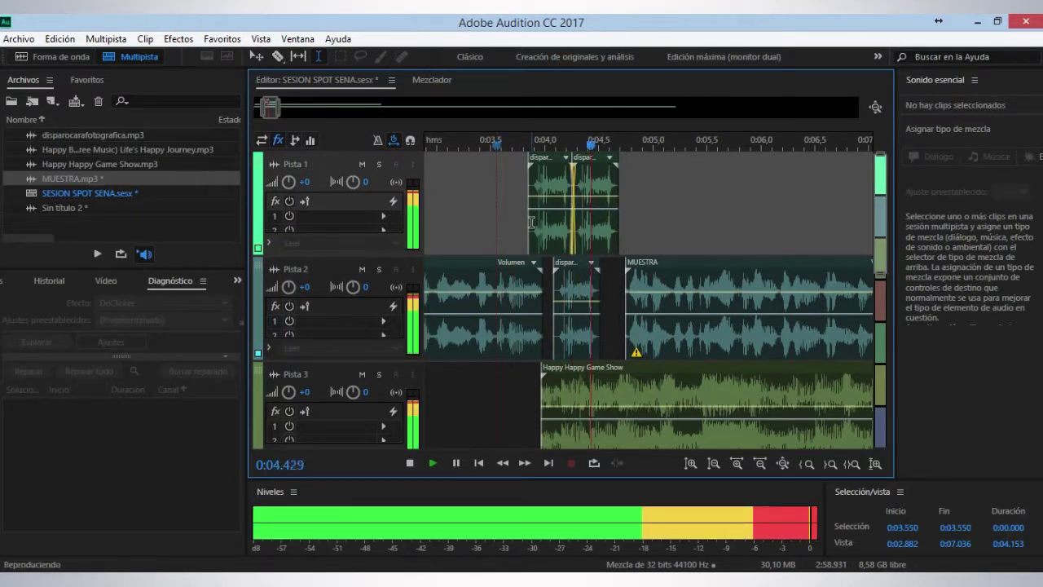
scroll(580, 145, "down", 5)
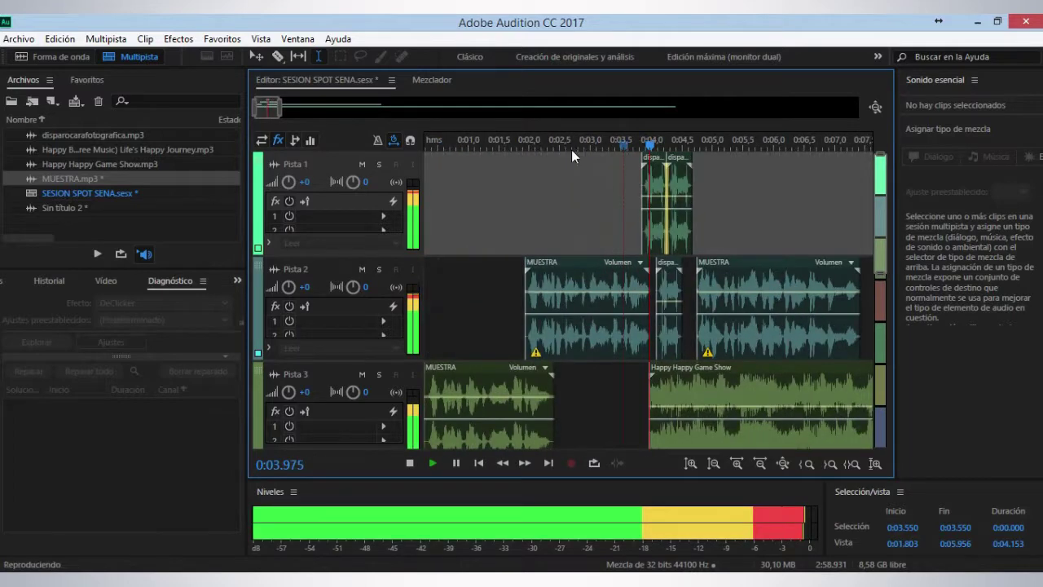
scroll(618, 311, "down", 2)
key("space")
Lower the end of the Pista 4 music's volume envelope, split the clip at about 4.7 s and delete the remainder.
scroll(613, 318, "down", 2)
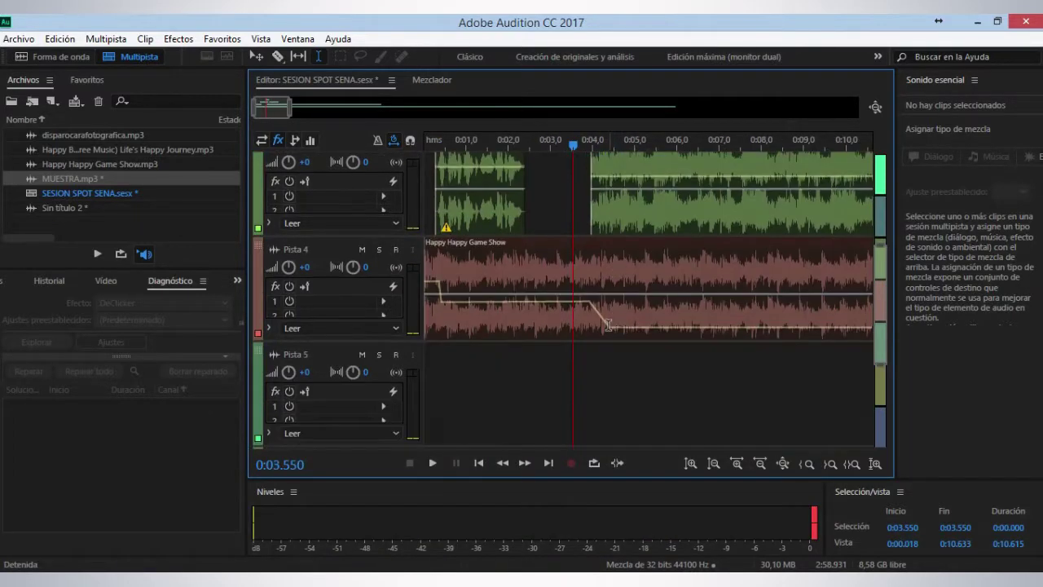
left_click(608, 312)
left_click_drag(618, 329, 624, 334)
key("ctrl+k")
left_click(648, 302)
key("Delete")
Play the mix from 0:03.828 to check the transition between the two music clips.
scroll(644, 302, "up", 3)
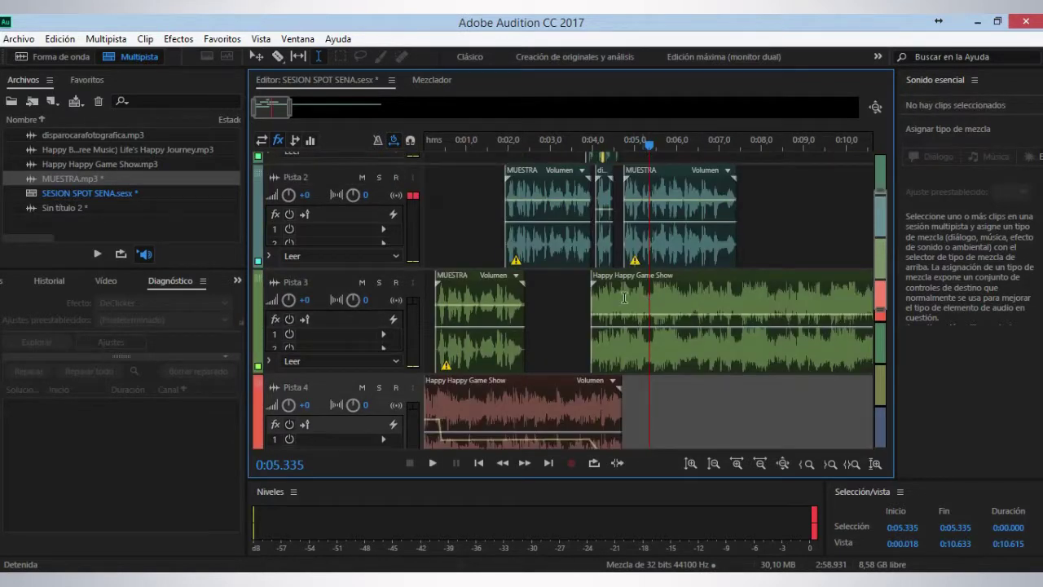
left_click(585, 283)
key("space")
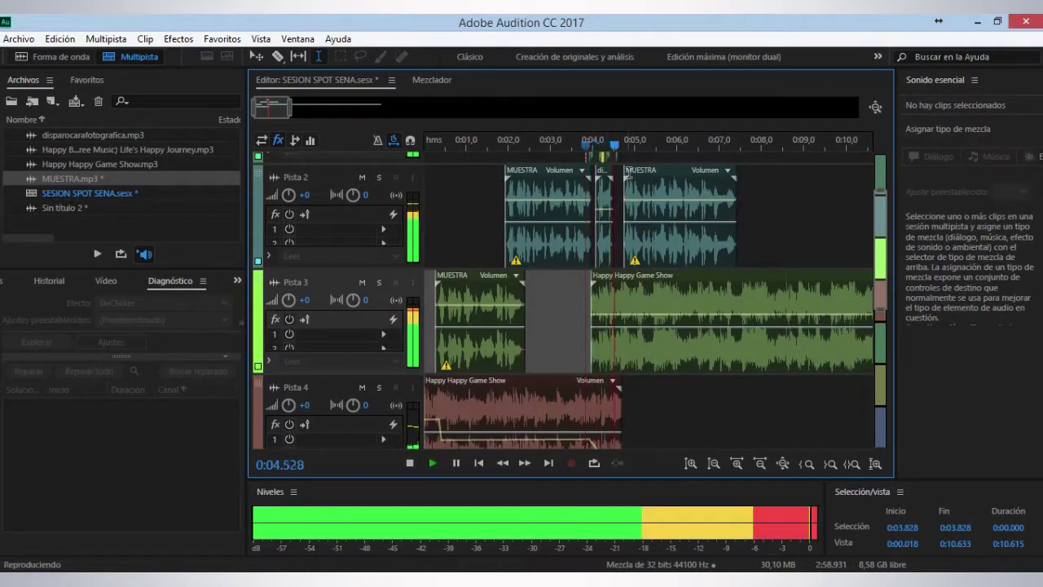
scroll(637, 140, "up", 4)
key("space")
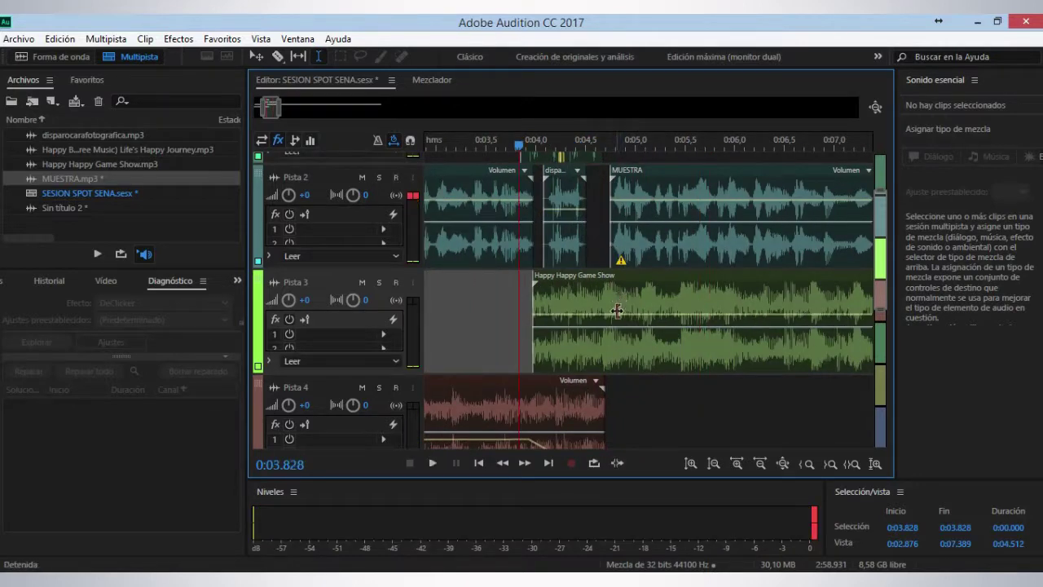
Raise the Pista 3 music volume briefly at about 4.8 s, then lower it to -6.6 dB at about 5.1 s.
left_click(615, 315)
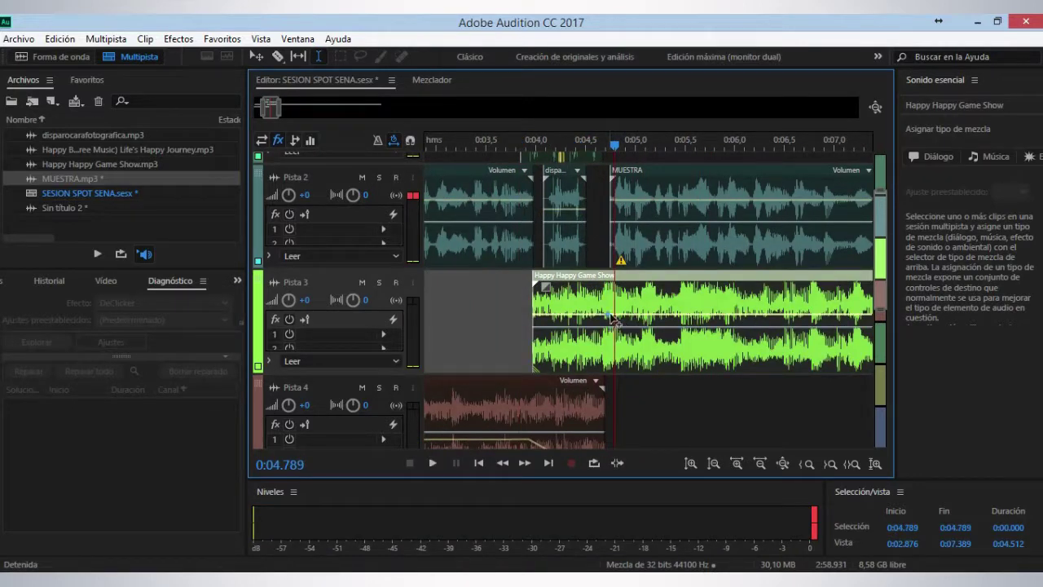
left_click_drag(615, 314, 642, 332)
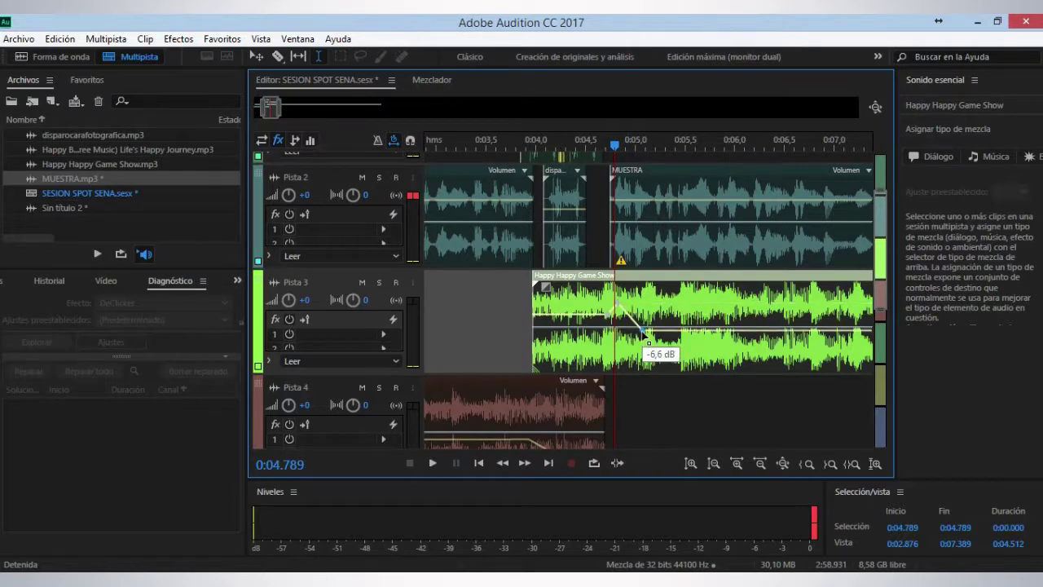
key("space")
key("space")
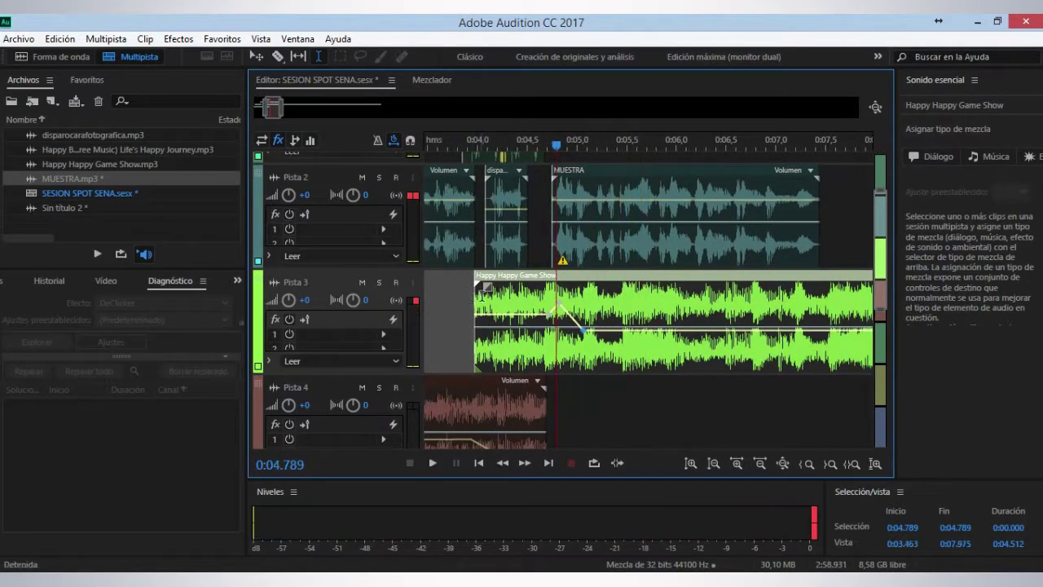
Play the mix repeatedly from 0:03.887 to check the music level under the last voice clip.
left_click(466, 281)
key("space")
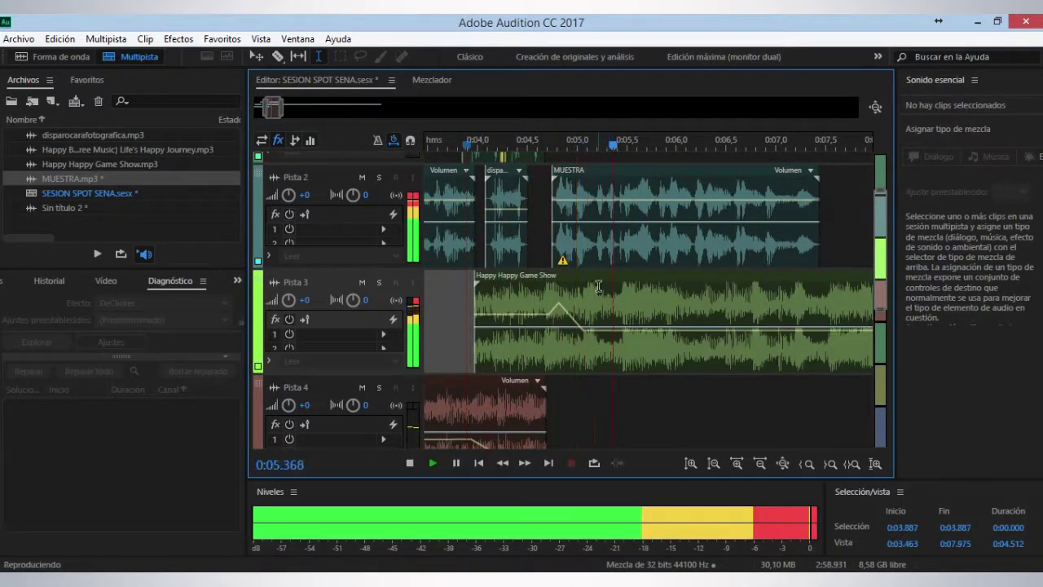
scroll(601, 140, "down", 4)
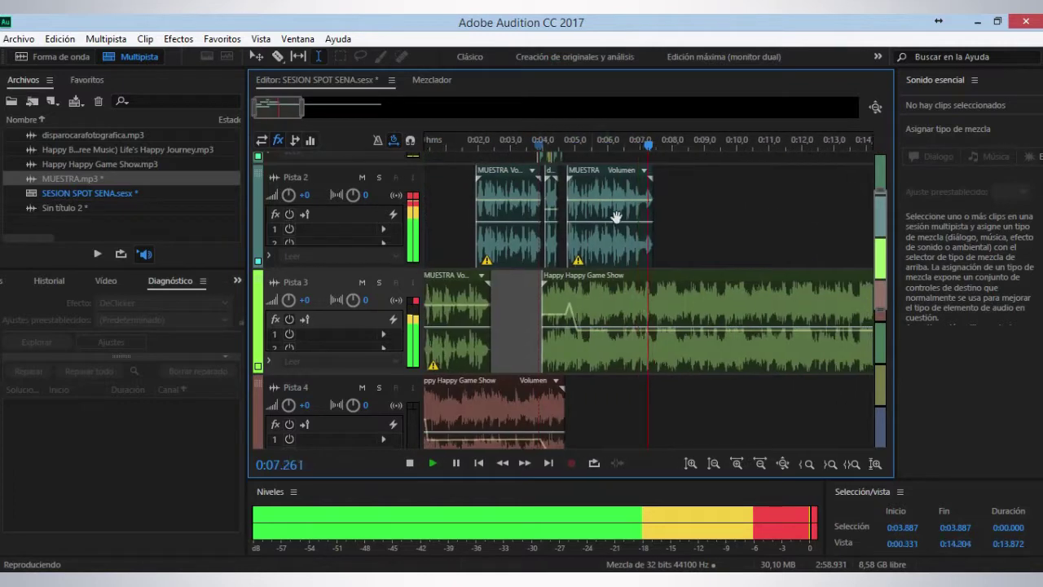
key("space")
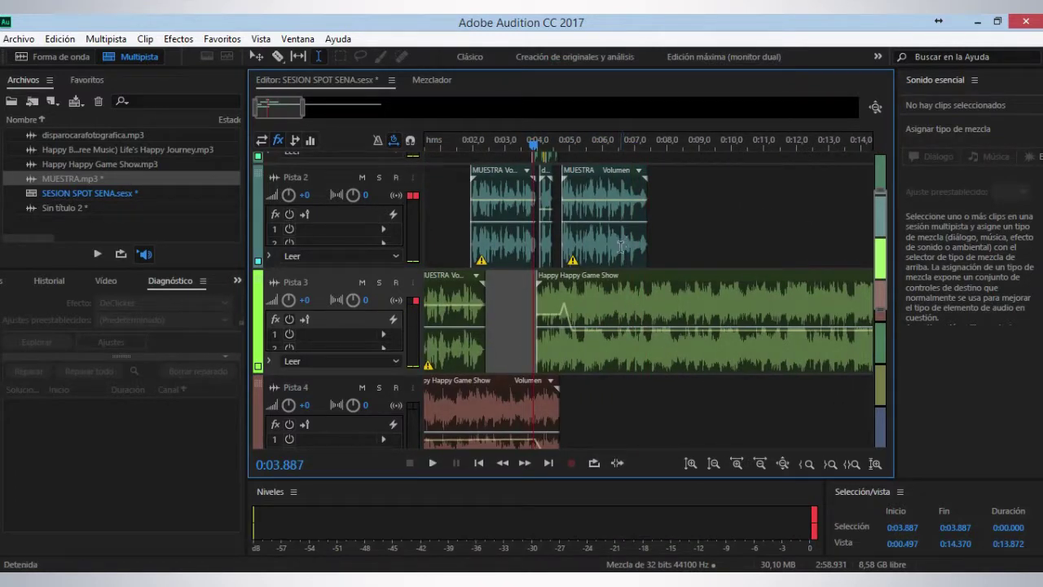
scroll(621, 247, "up", 3)
key("space")
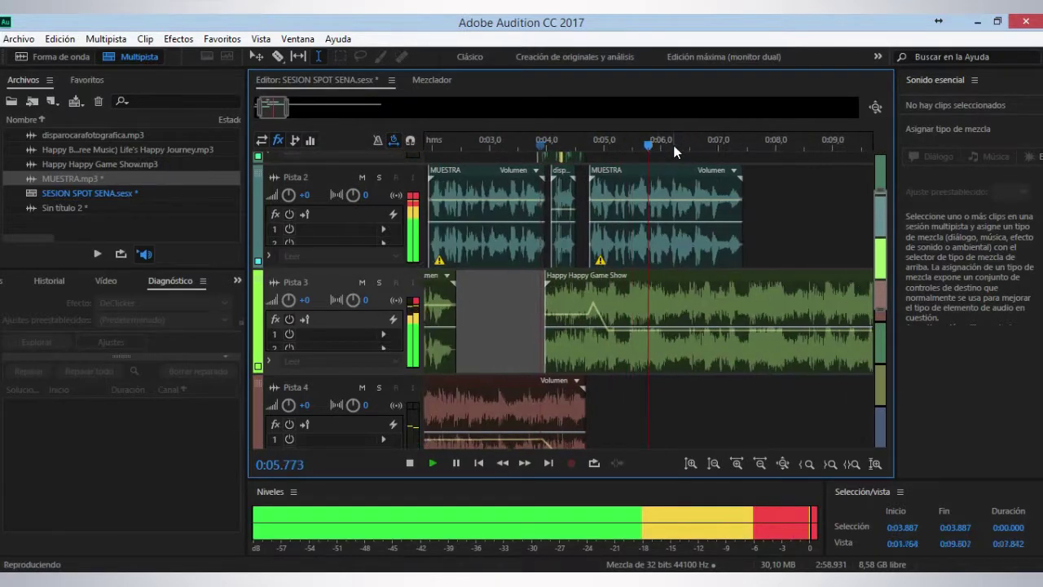
Raise the Pista 3 music volume at about 7.5 s and fade it out to about 9.3 s.
left_click(661, 333)
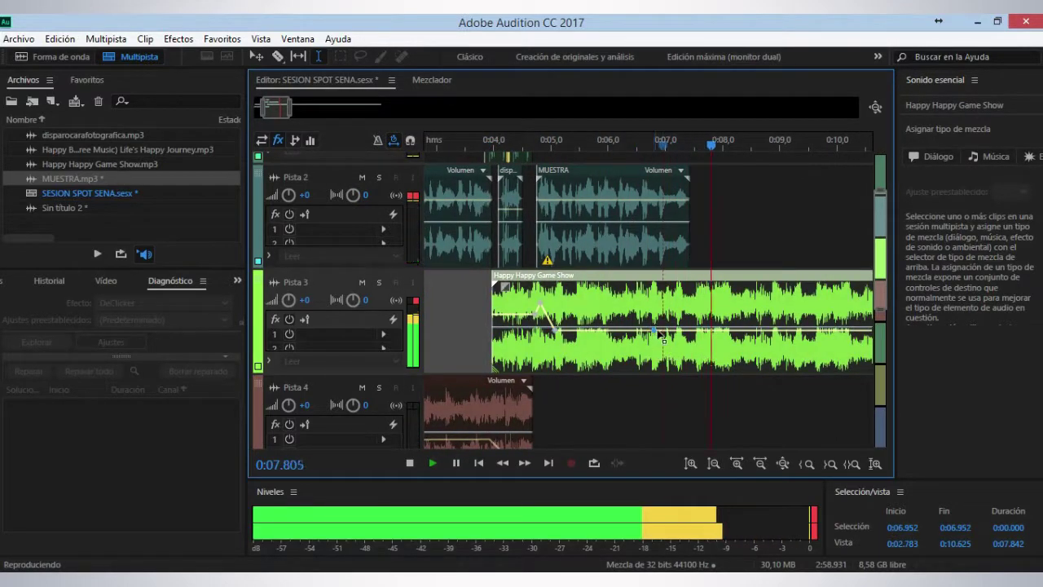
key("space")
left_click_drag(691, 333, 799, 368)
Split the Pista 3 music clip at about 9.3 s and delete the part after the fade-out.
left_click(800, 358)
key("ctrl+k")
left_click(819, 338)
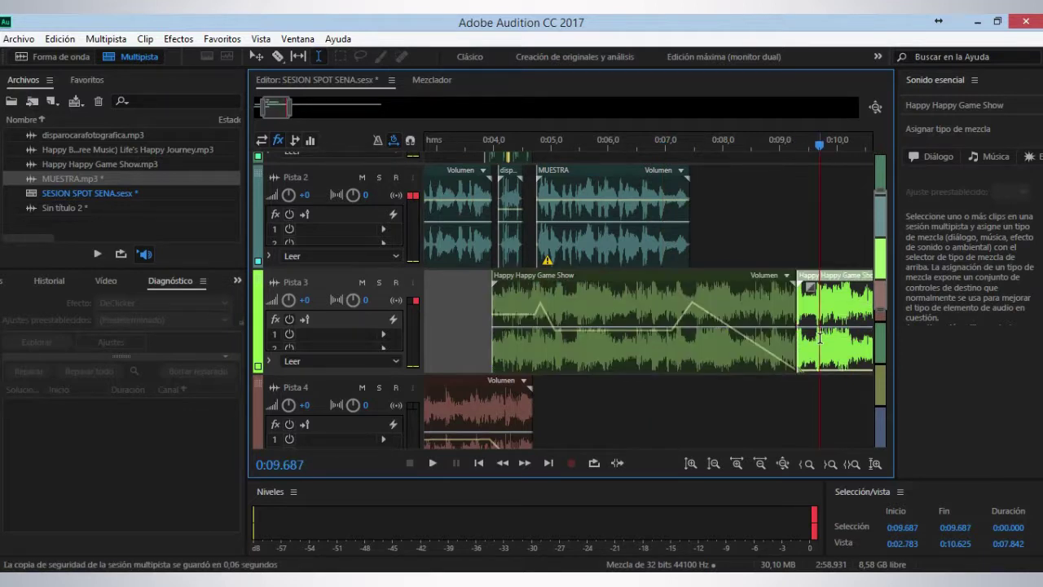
key("Delete")
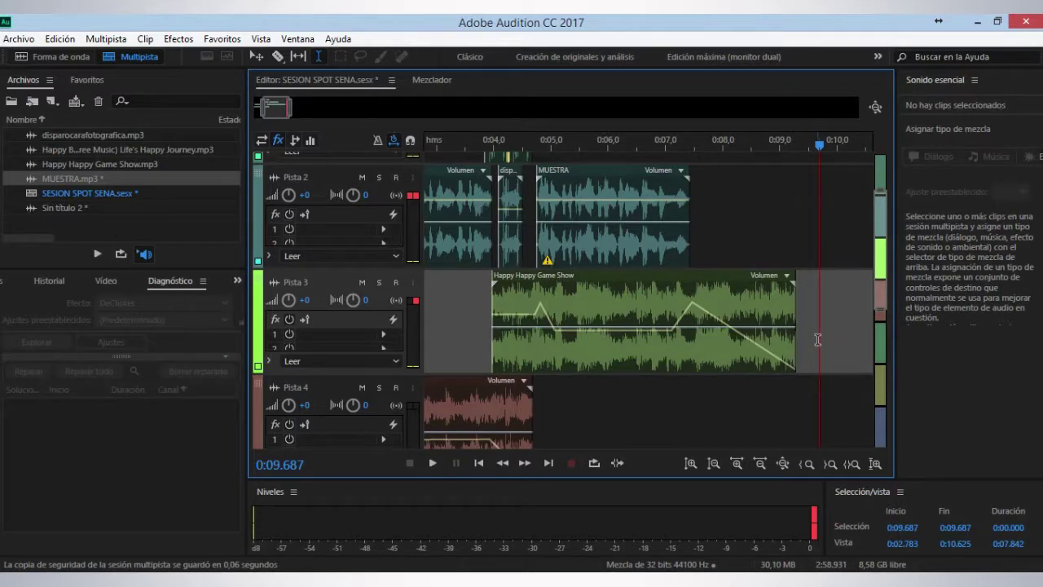
Play the whole spot from the start, then replay it from 0:01.578.
key("Home")
key("space")
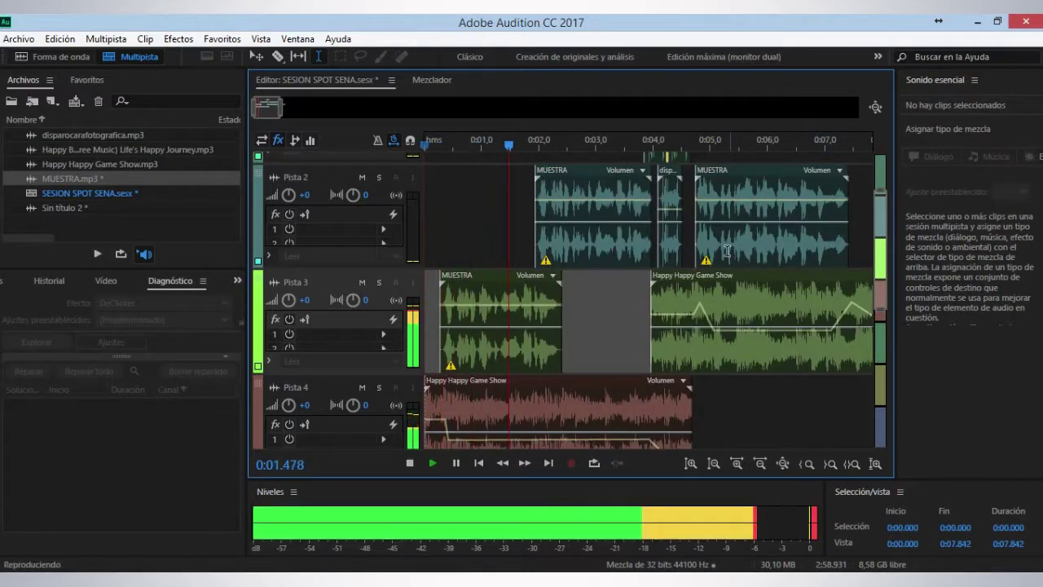
scroll(506, 145, "down", 5)
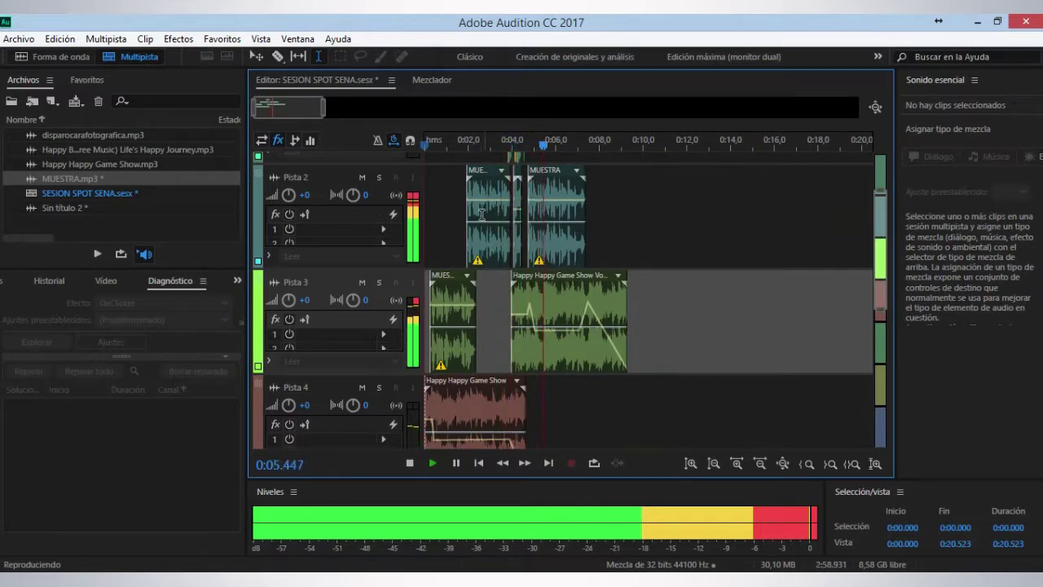
left_click(459, 145)
scroll(503, 143, "up", 5)
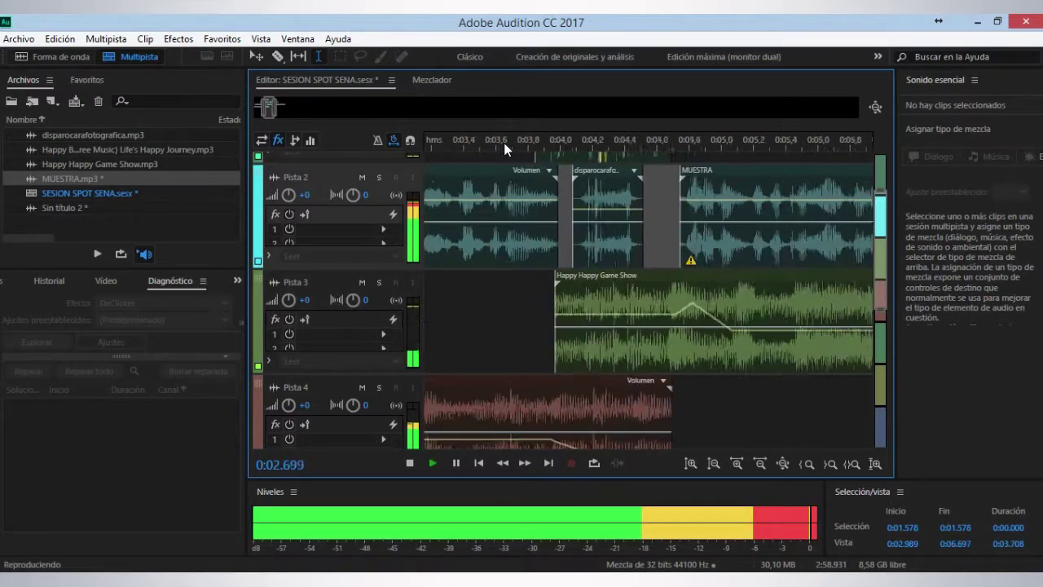
scroll(585, 244, "up", 3)
key("space")
Select the three disparocarafotografica clips, the last MUESTRA clip and the Pista 3 music, and move them together about 0.15 s earlier.
scroll(585, 245, "up", 3)
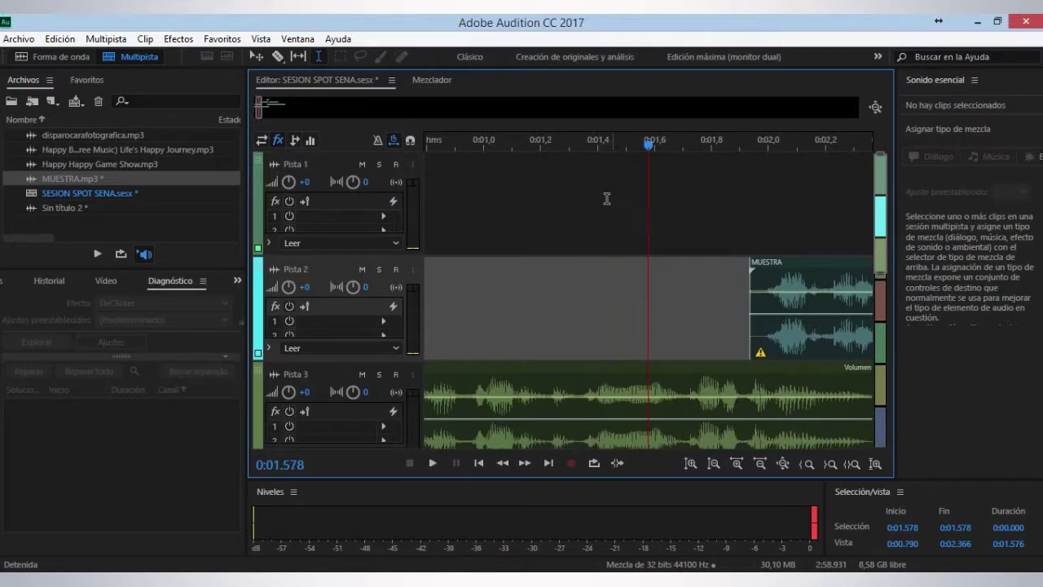
scroll(537, 147, "down", 5)
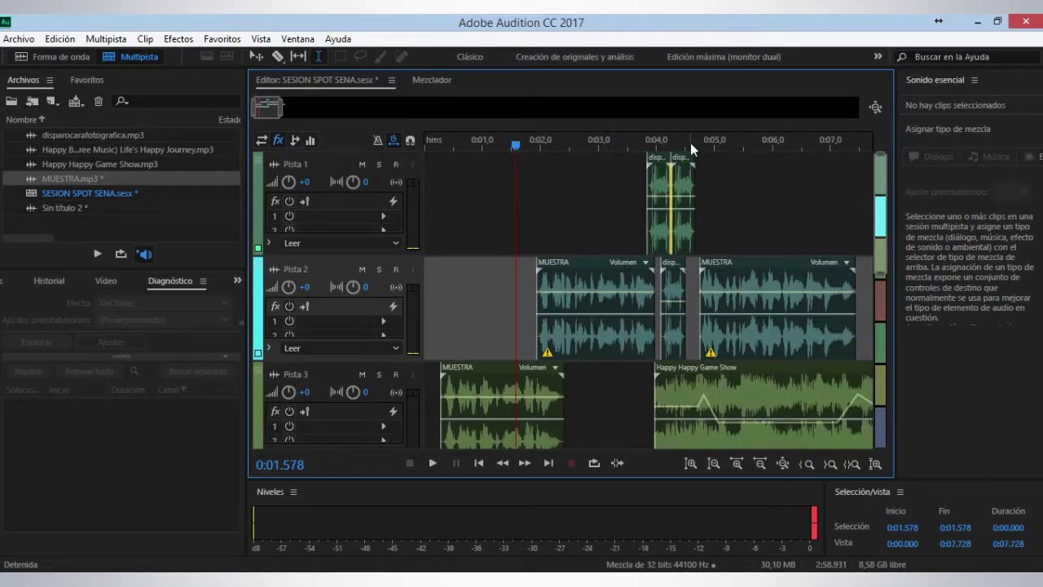
scroll(690, 142, "up", 5)
left_click(611, 215)
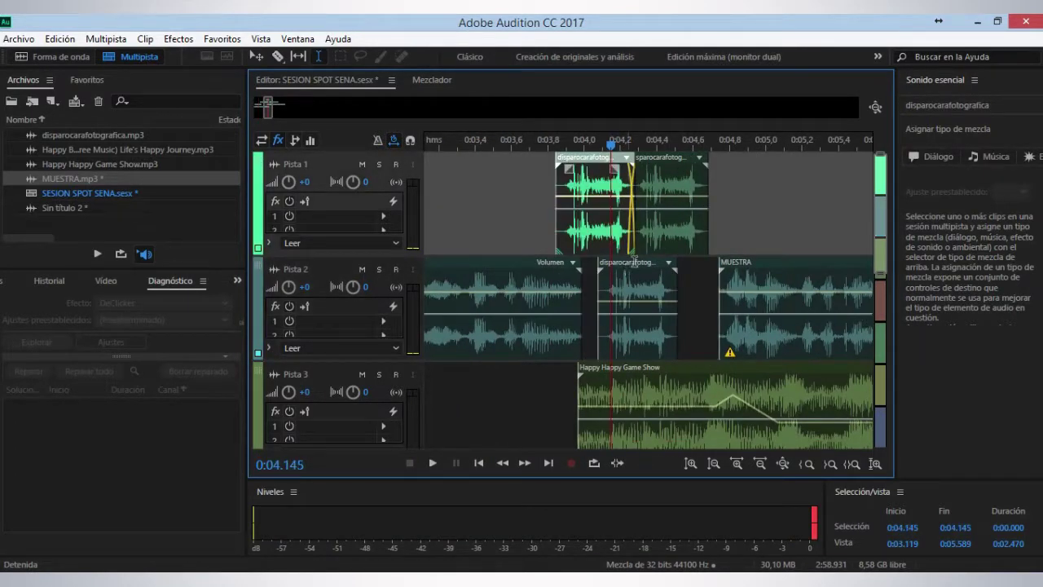
left_click(628, 272, "ctrl")
left_click(654, 232, "ctrl")
left_click(757, 278, "ctrl")
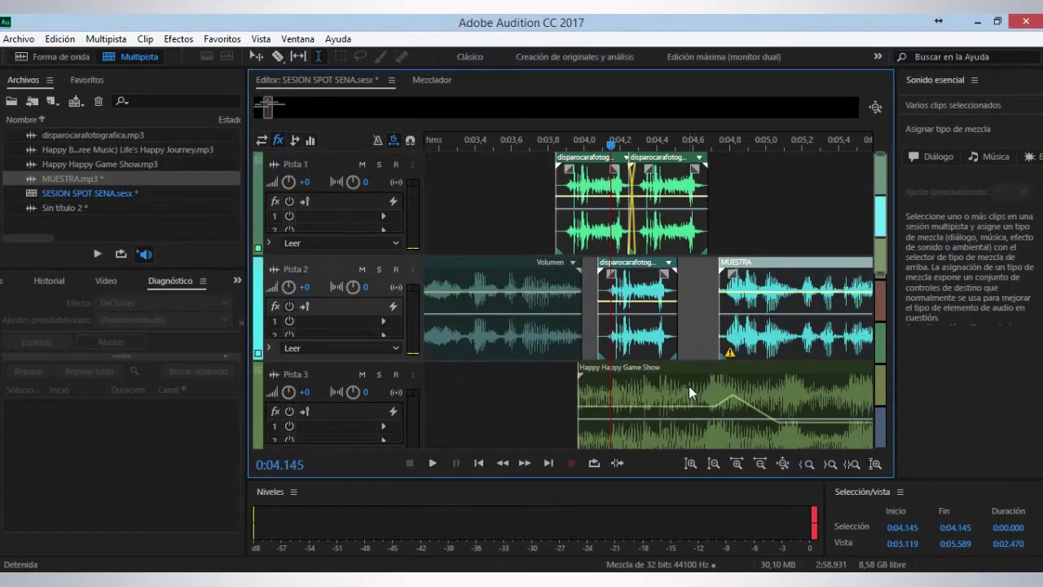
left_click(690, 386, "ctrl")
scroll(687, 309, "down", 3)
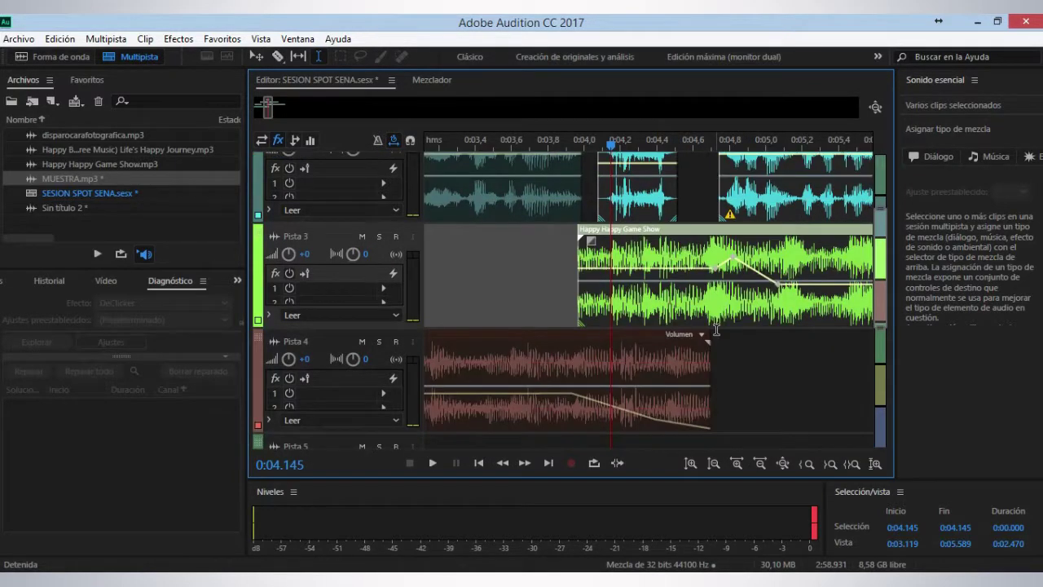
scroll(716, 329, "up", 3)
left_click_drag(769, 321, 742, 338)
Play the mix from 0:03.461 through the closing music fade-out.
left_click(487, 222)
key("space")
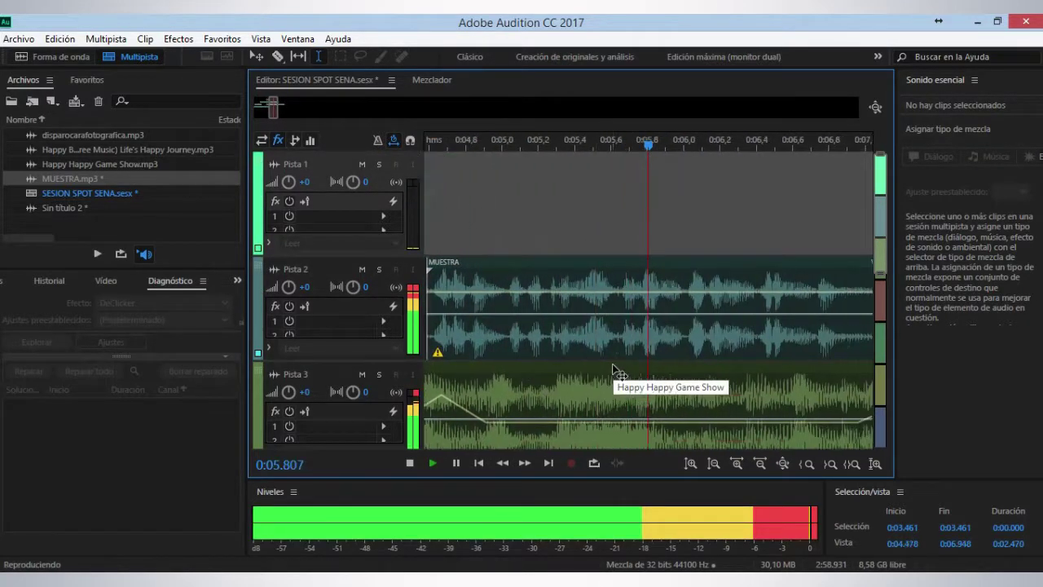
scroll(615, 367, "down", 3)
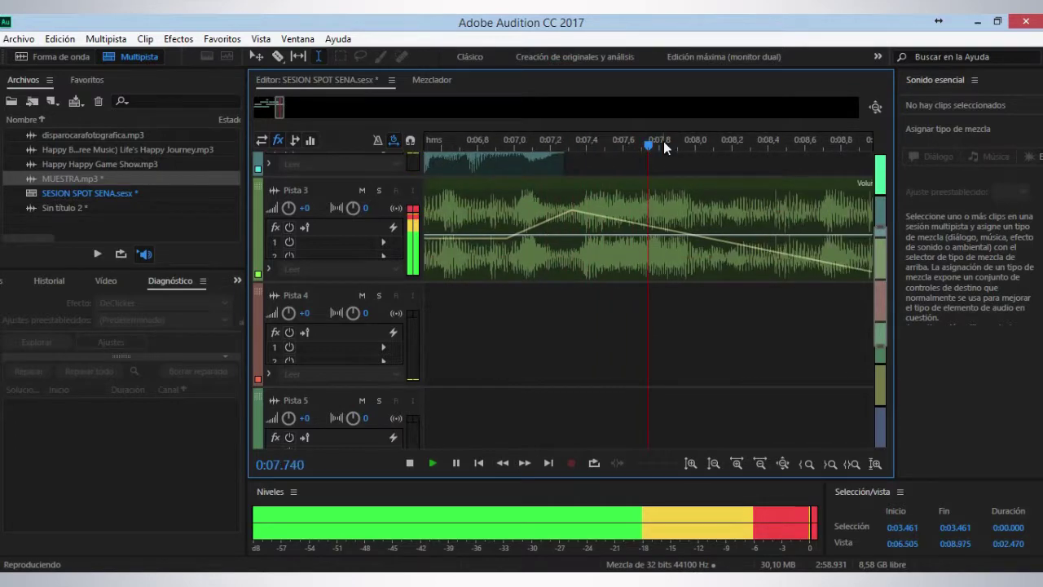
scroll(651, 155, "down", 5)
key("space")
Flatten the volume peak before the fade-out on the Pista 3 music clip, and play the mix from 0:05.772.
scroll(647, 194, "up", 2)
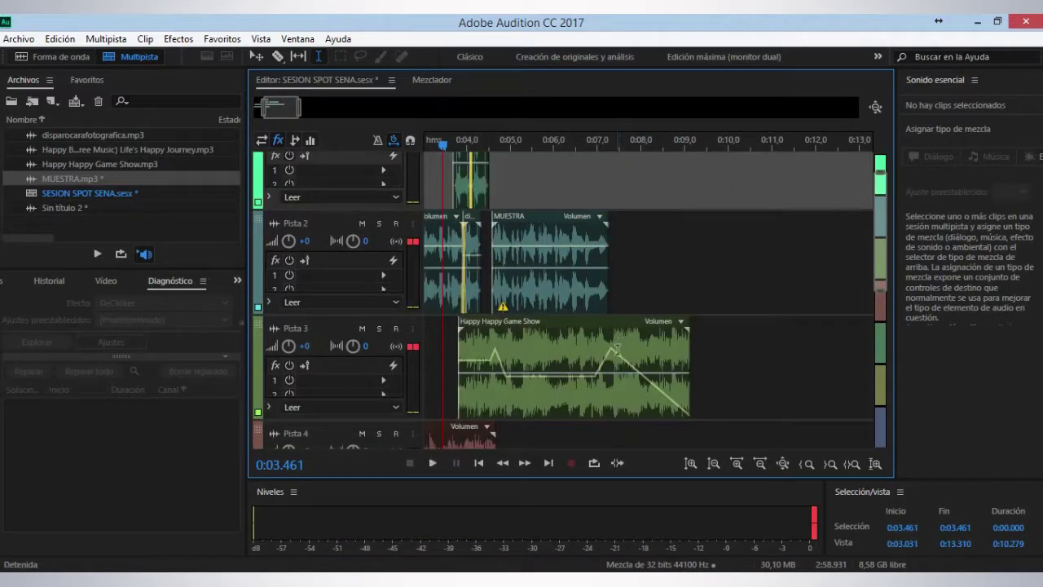
left_click(617, 351)
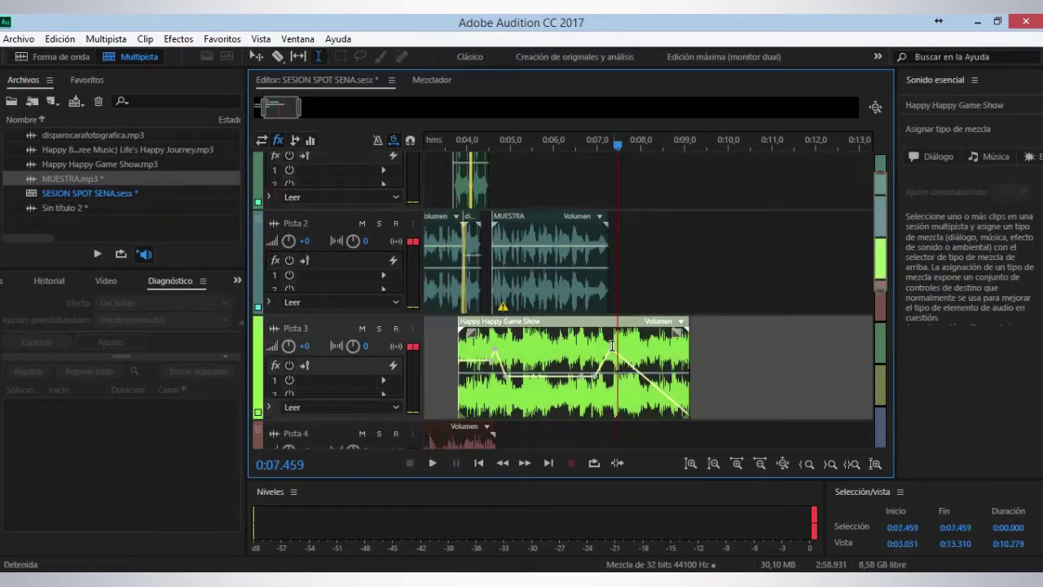
left_click(563, 267)
left_click(545, 184)
scroll(572, 208, "up", 4)
key("space")
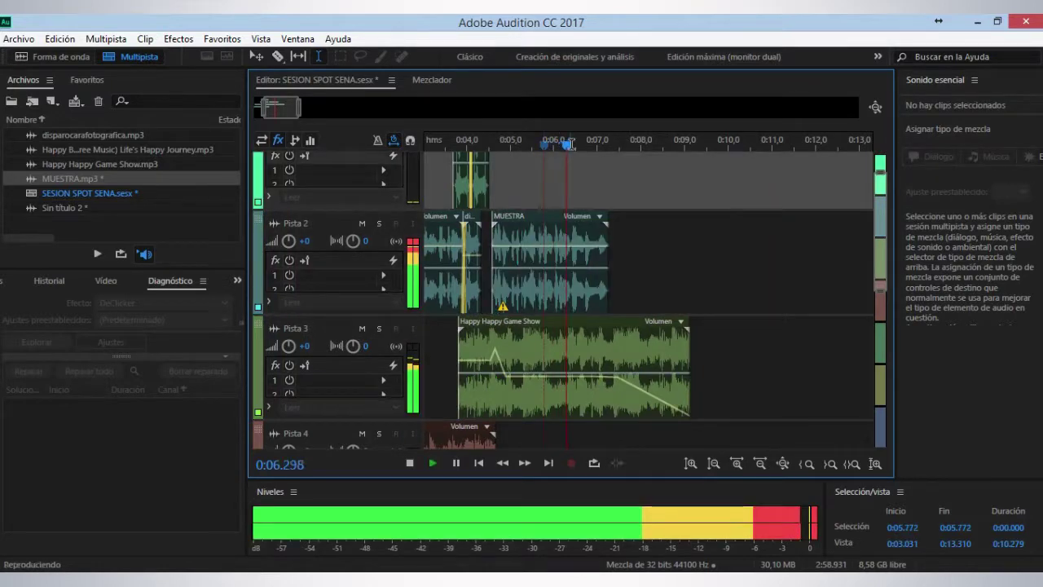
key("space")
Split the last MUESTRA clip at 0:06.398 and paste copies of its ending on Pista 1 at about 6.8 s and Pista 2 at 0:07.479.
left_click(553, 234)
key("ctrl+k")
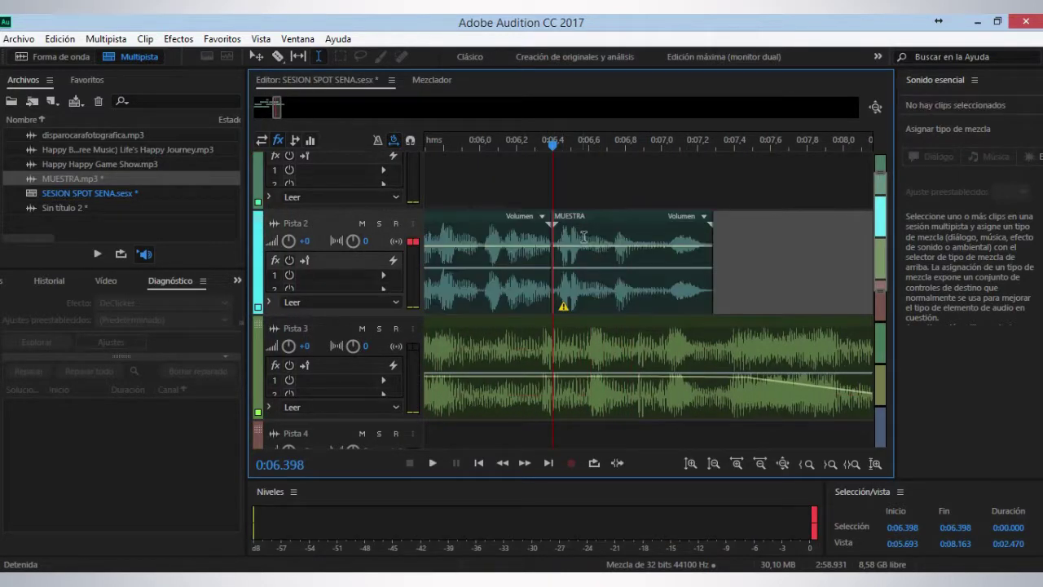
left_click(583, 236)
left_click(627, 185)
key("ctrl+v")
left_click(749, 242)
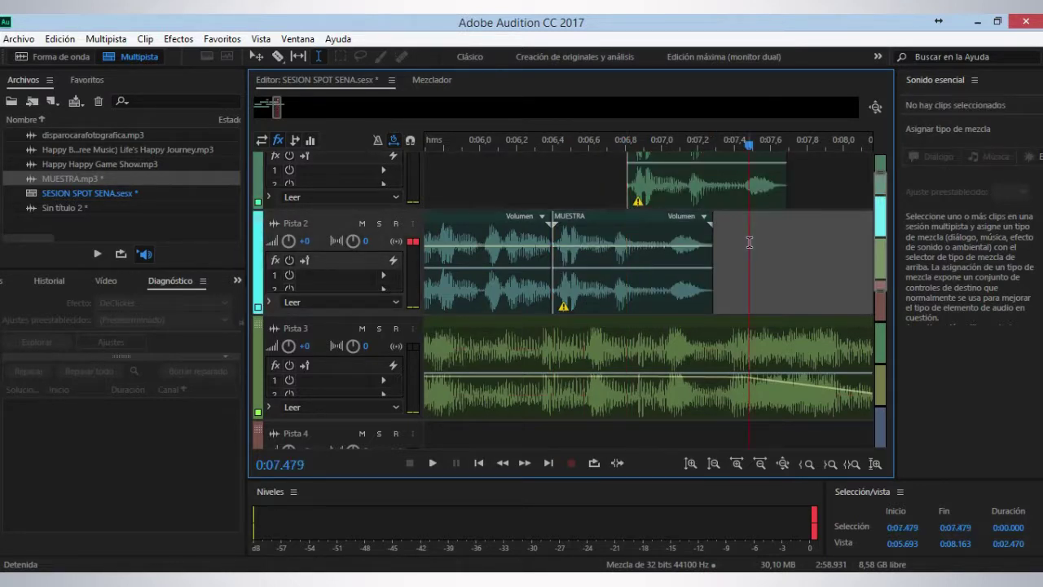
key("ctrl+v")
Move the MUESTRA copy on Pista 1 to about 6.7 s and lower its volume envelope.
left_click_drag(728, 185, 708, 185)
scroll(681, 228, "up", 1)
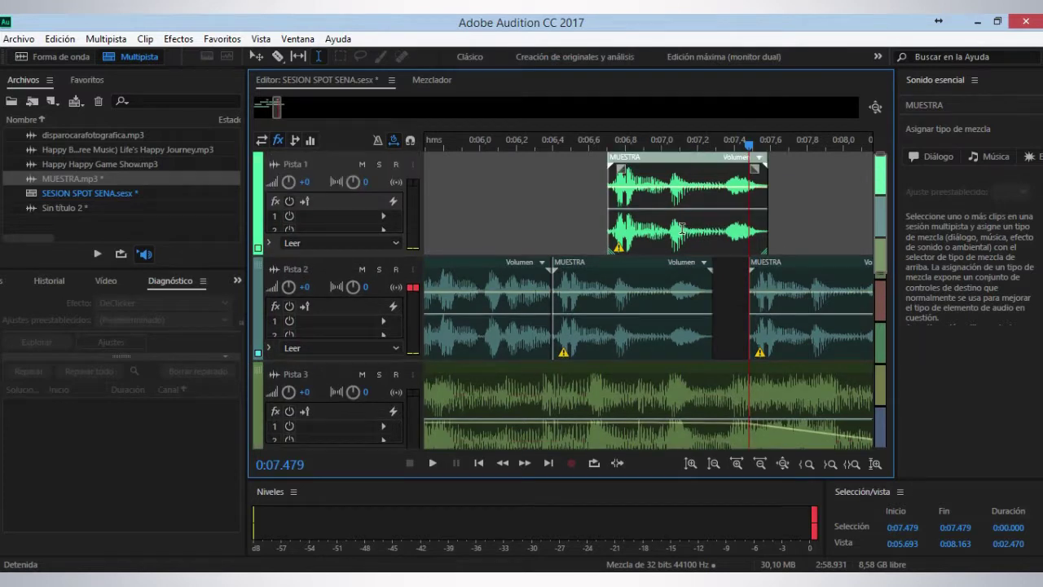
left_click_drag(649, 206, 649, 219)
Move the MUESTRA copy on Pista 2 to about 7.25 s, lower its volume envelope and set the playhead to 0:06.263.
left_click(776, 295)
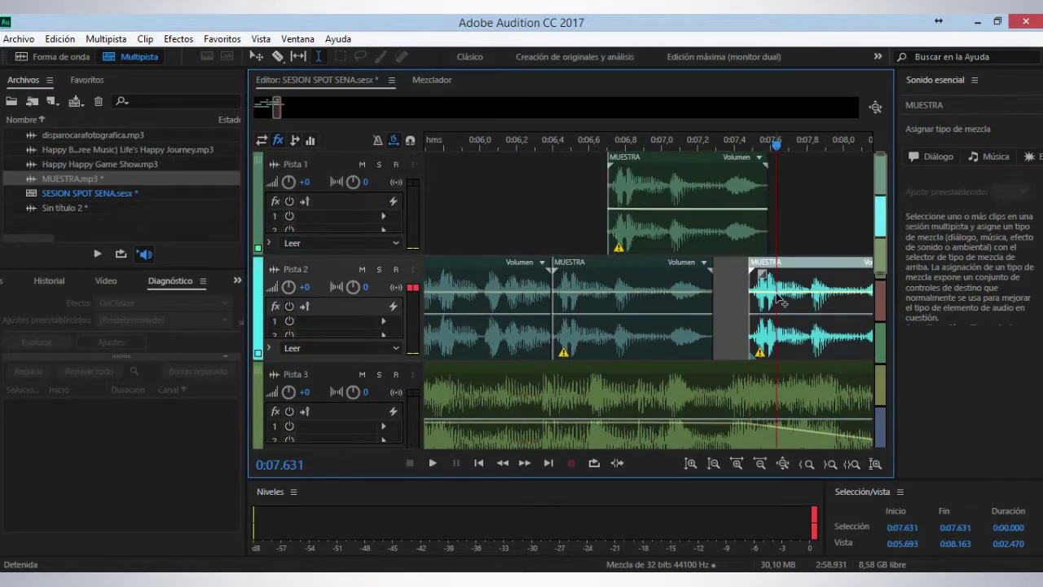
left_click_drag(776, 291, 732, 293)
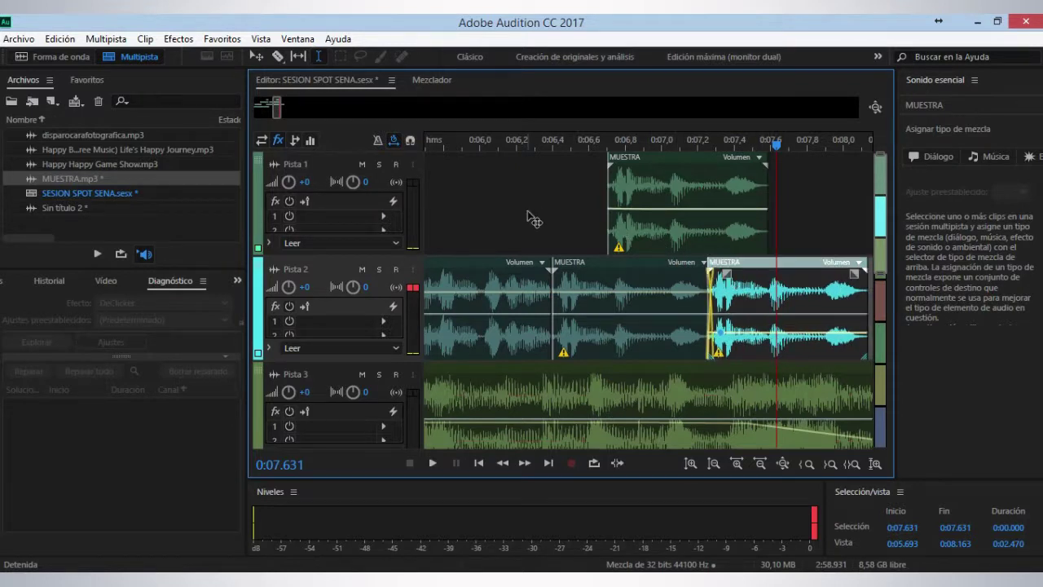
left_click(530, 218)
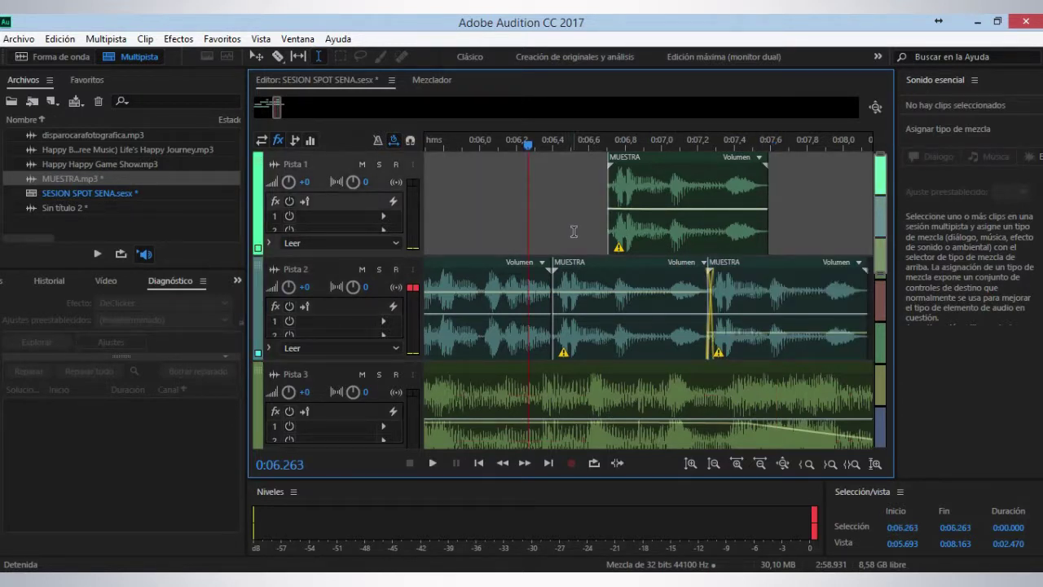
Play the mix from 0:06.263 and shift the MUESTRA copy on Pista 1 to about 6.75 s.
key("space")
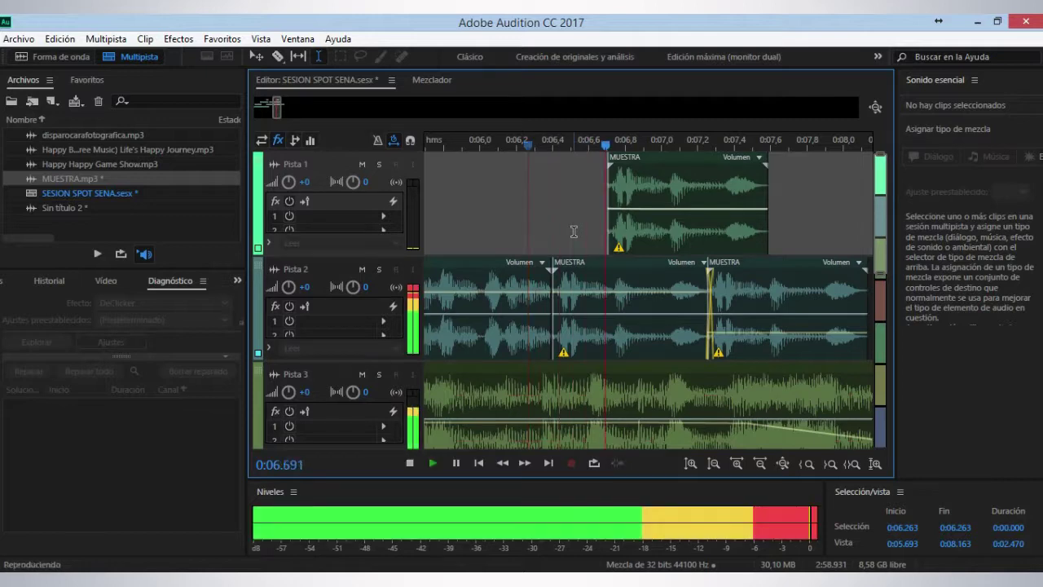
key("space")
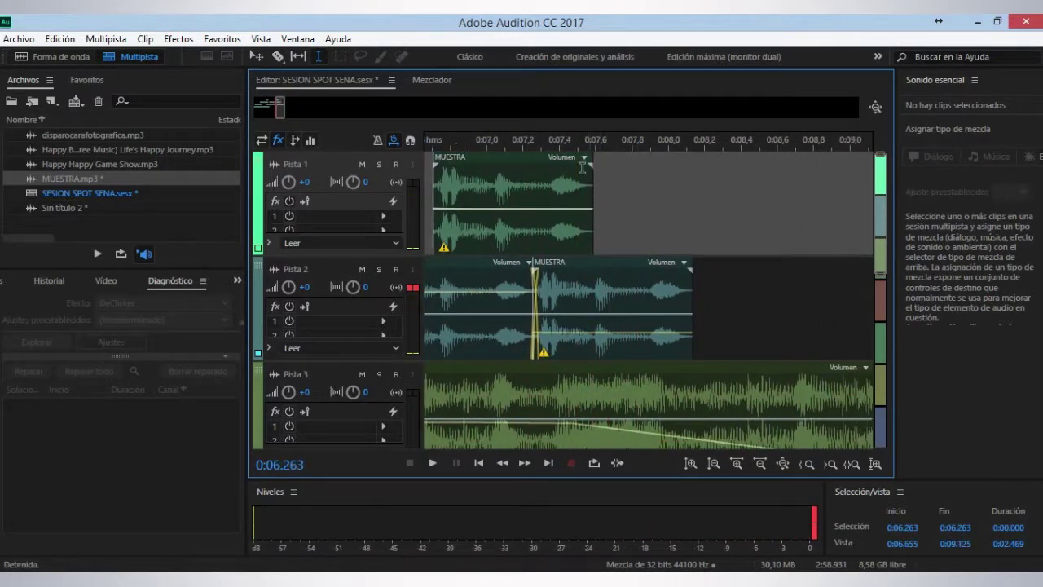
scroll(570, 189, "down", 2)
left_click_drag(555, 188, 559, 188)
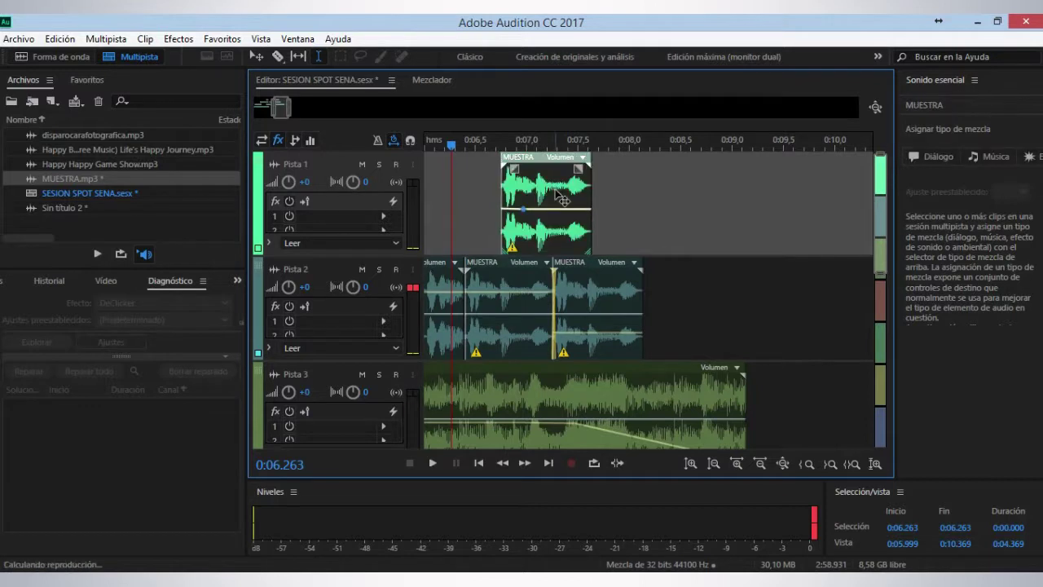
key("space")
key("space")
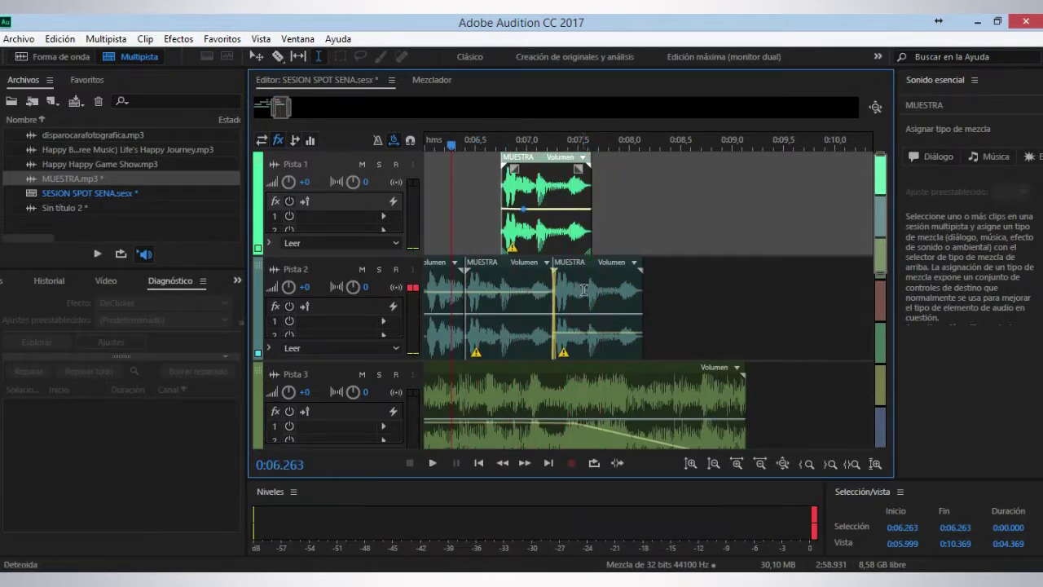
Move all clips one track down, and place the last MUESTRA copy from Pista 3 on Pista 1 at about 7.0 s.
key("ctrl+a")
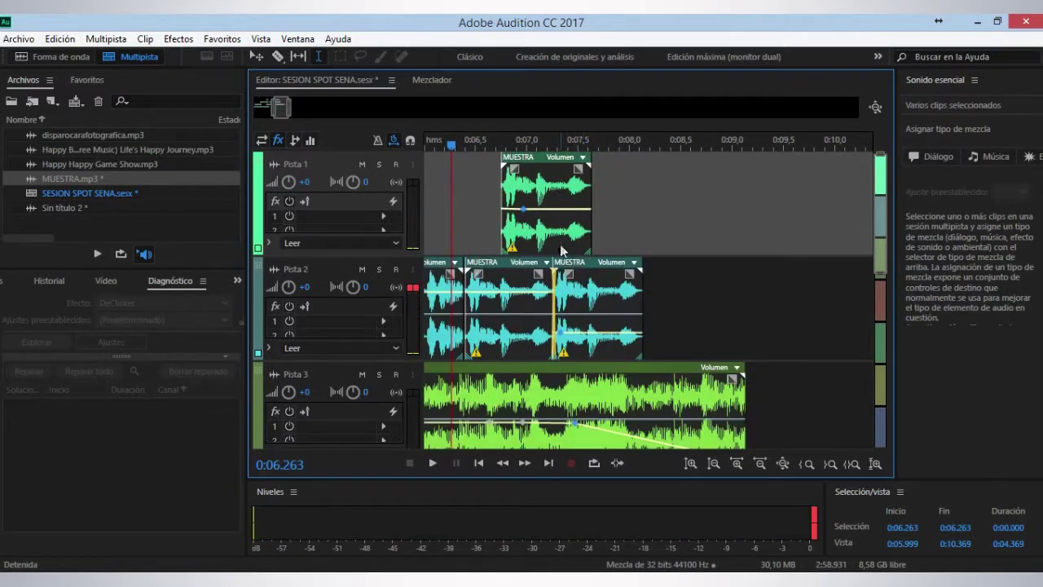
left_click_drag(560, 241, 559, 295)
left_click(598, 304)
left_click(638, 403)
left_click_drag(596, 404, 571, 248)
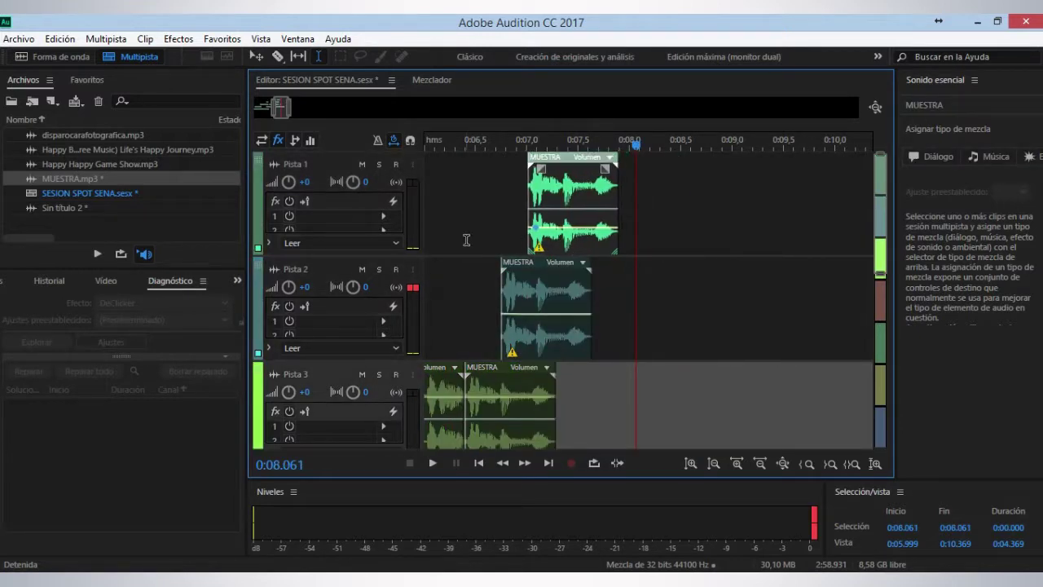
Play the mix from 0:06.410 and move the MUESTRA copy on Pista 1 to about 6.9 s.
left_click(466, 204)
key("space")
key("space")
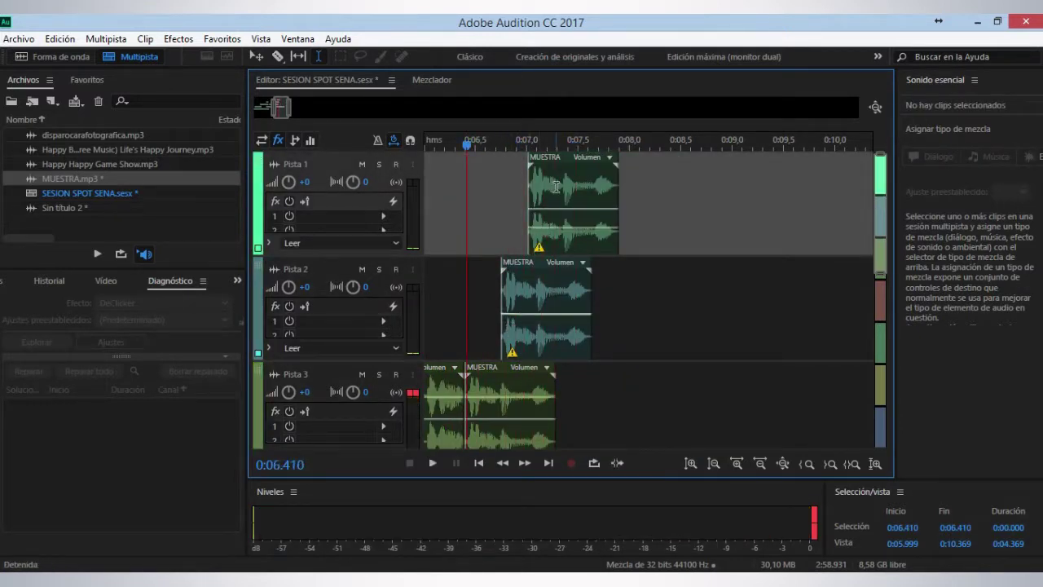
left_click_drag(554, 196, 543, 196)
key("space")
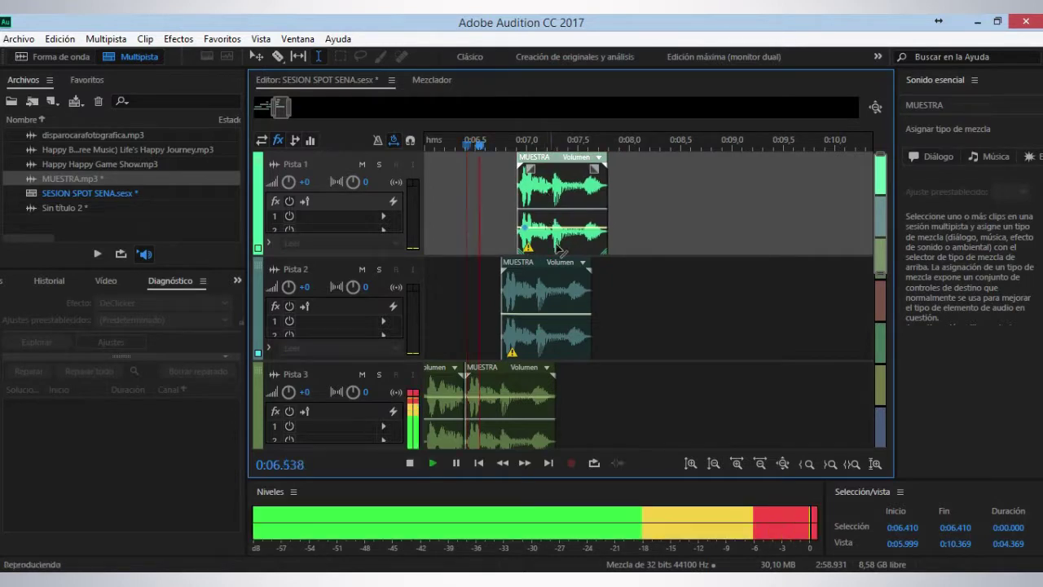
key("space")
Paste a MUESTRA copy on Pista 3, move it to about 7.2 s and play the mix from 0:06.306.
left_click(589, 376)
key("ctrl+v")
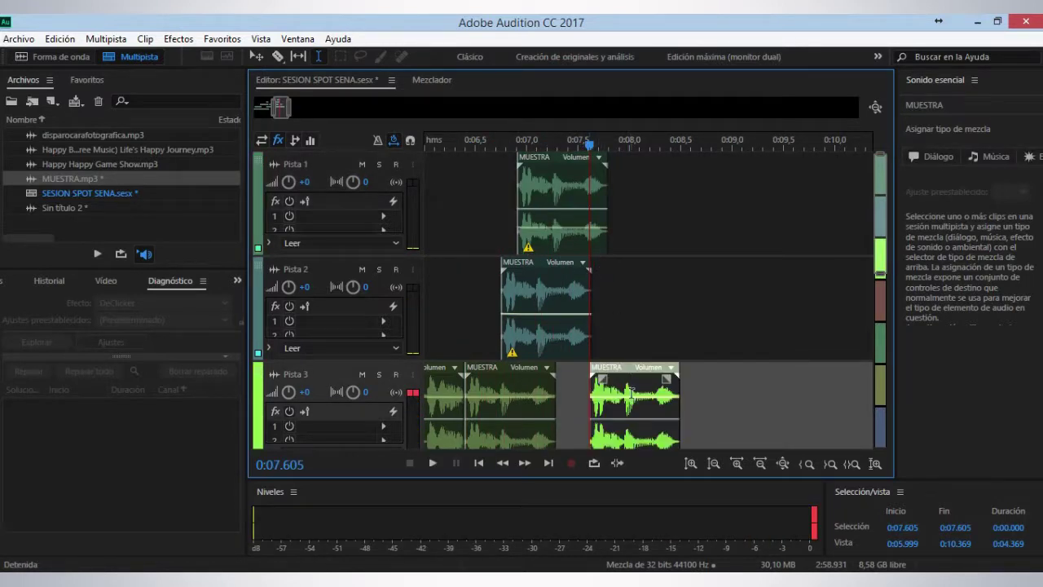
left_click_drag(626, 387, 580, 387)
left_click(456, 299)
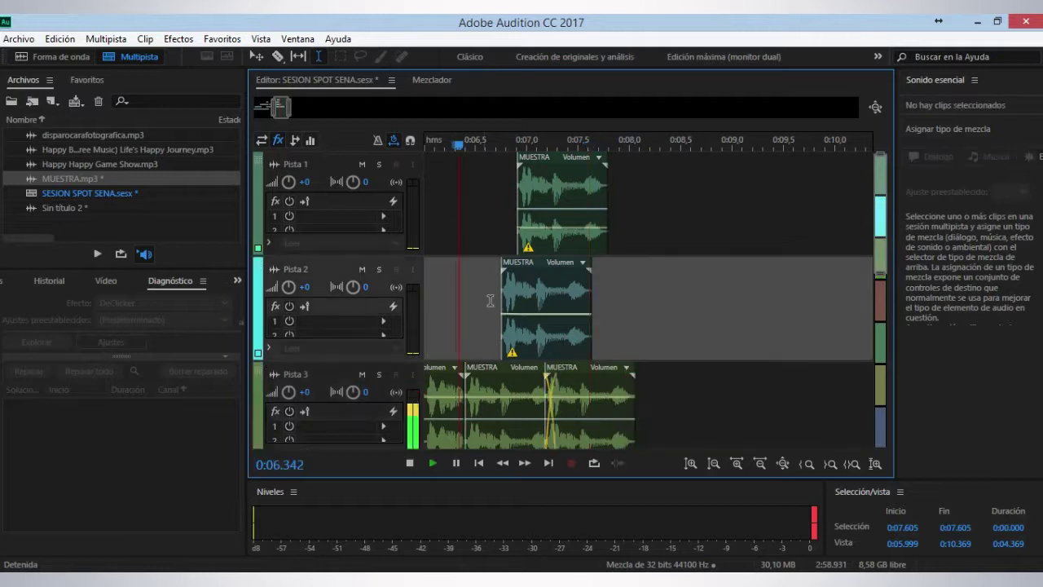
key("space")
key("space")
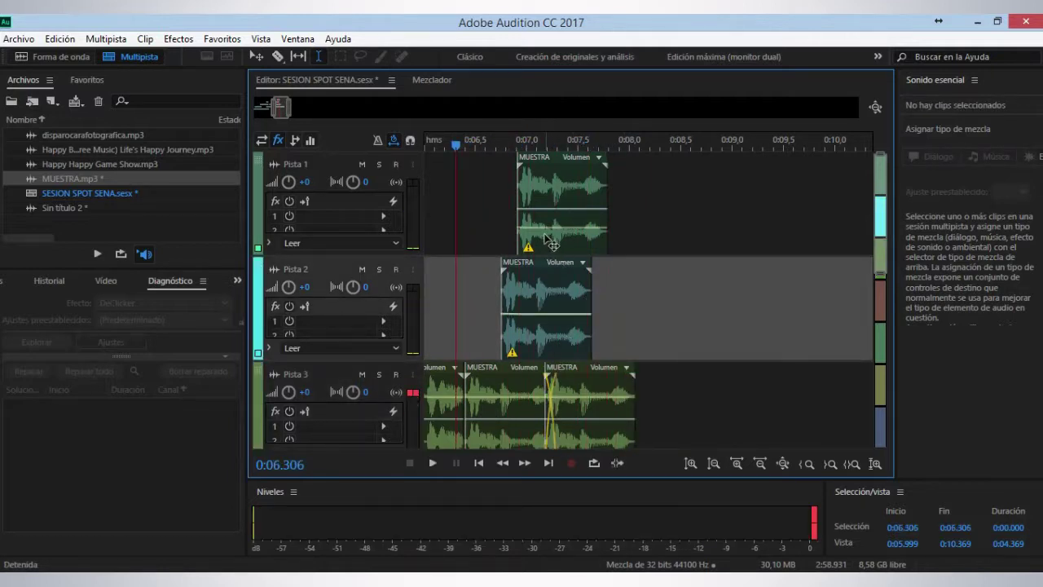
Lower the volume envelope of the last MUESTRA copy on Pista 3 to about -41 dB and play the mix from 0:06.425.
left_click(568, 403)
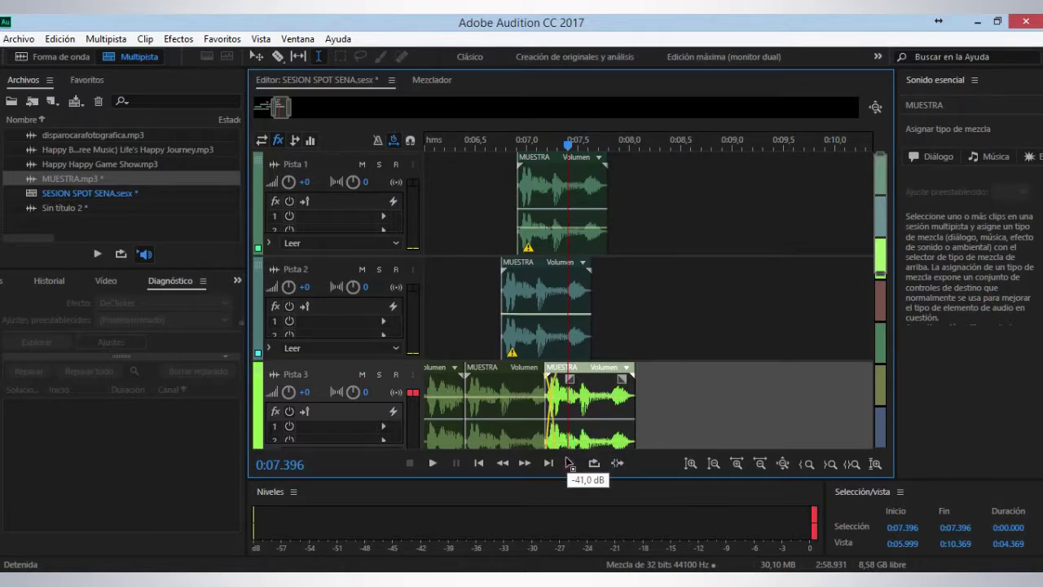
left_click(492, 312)
key("space")
scroll(662, 330, "down", 2)
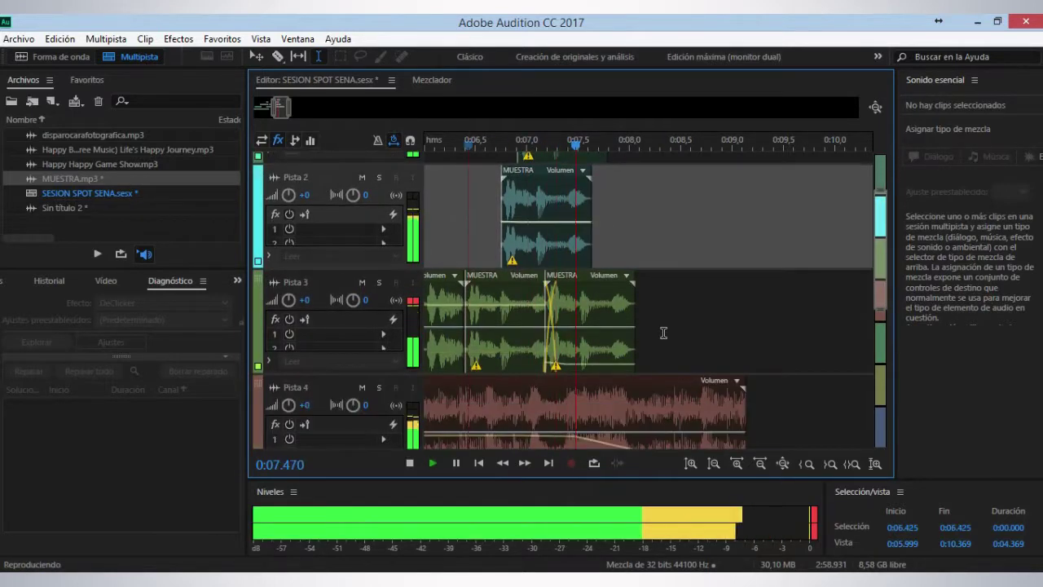
key("space")
Raise the Pista 4 music clip's volume envelope with a keyframe at about 8.05 s and play the mix from 0:07.419.
scroll(663, 333, "down", 2)
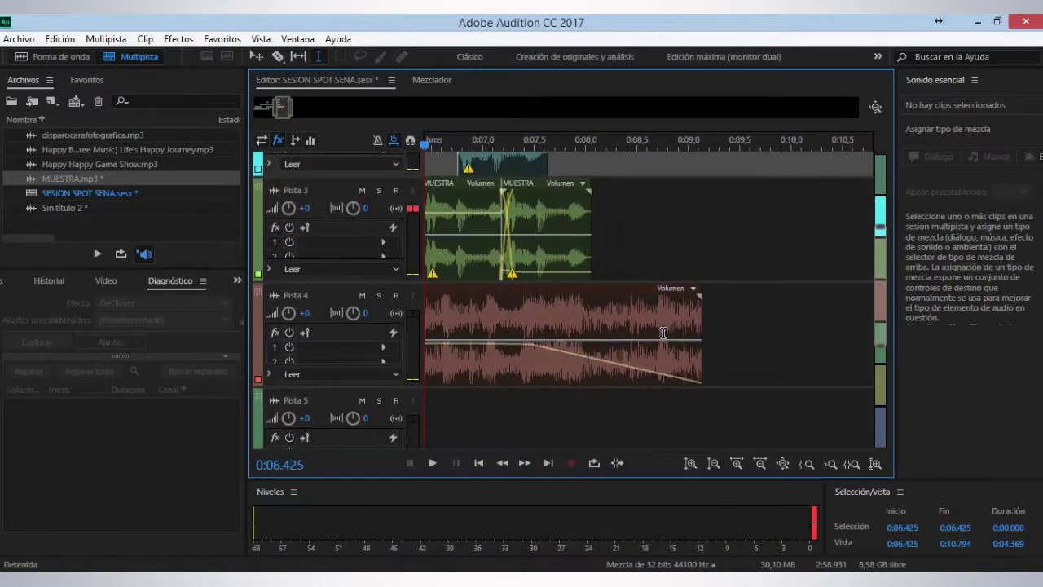
left_click(577, 357)
left_click_drag(576, 355, 591, 327)
left_click(527, 311)
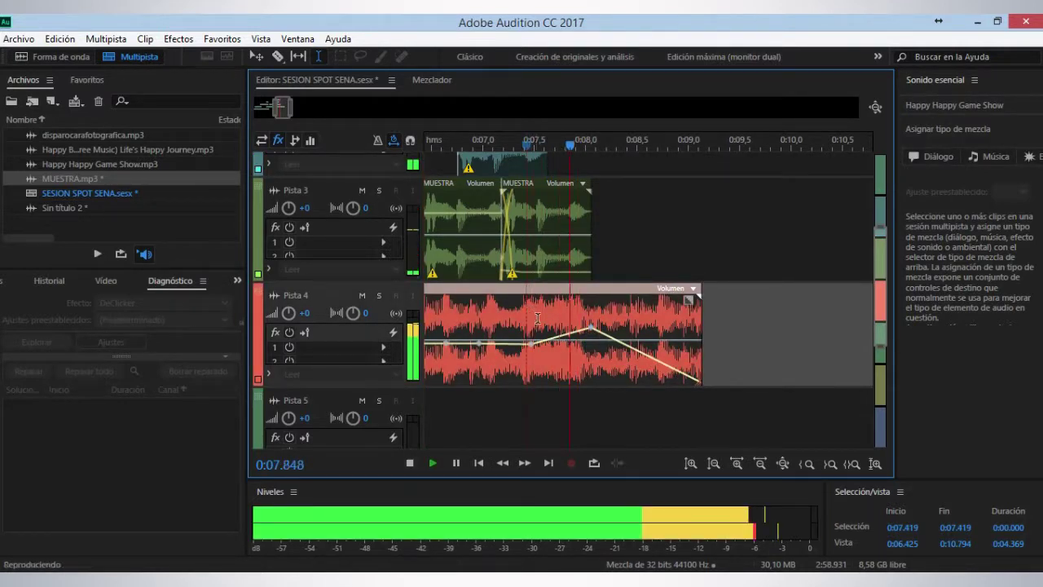
key("space")
left_click(630, 320)
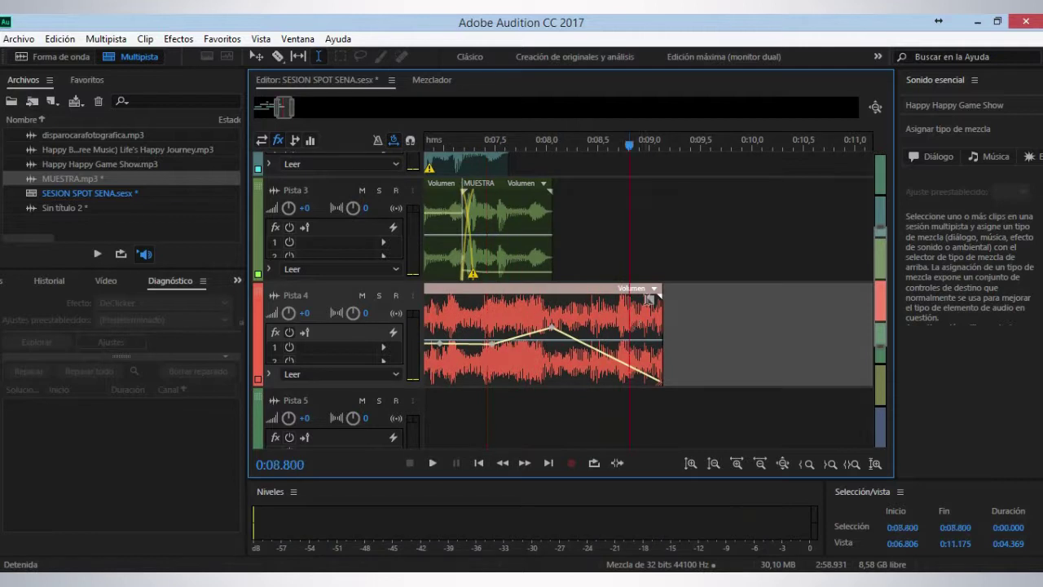
Add a fade-out to the Pista 4 music clip starting at about 7.3 s and play it from 0:07.321.
left_click(528, 208)
left_click(643, 217)
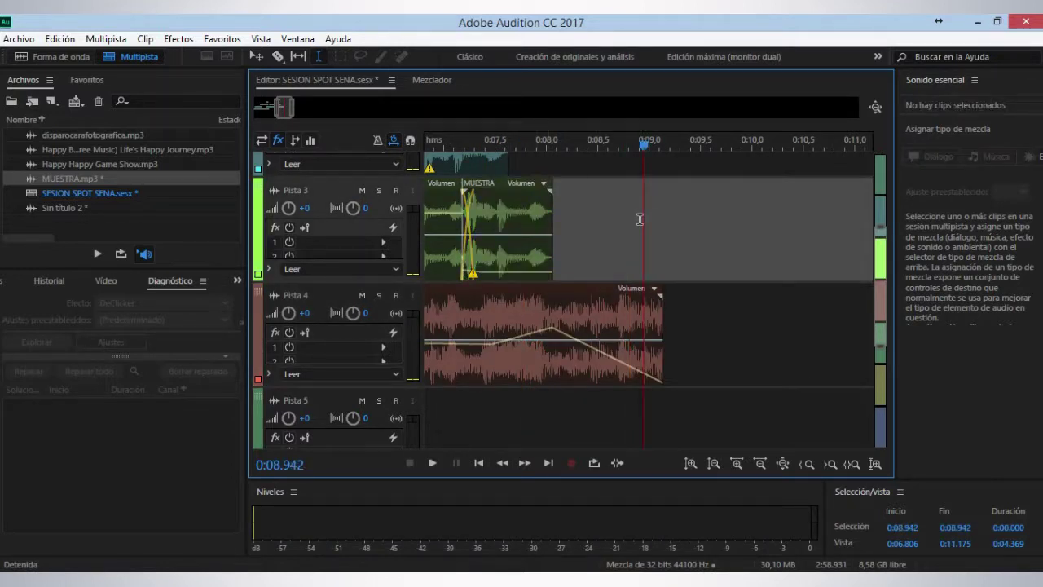
left_click(629, 304)
left_click_drag(652, 300, 464, 290)
left_click(477, 316)
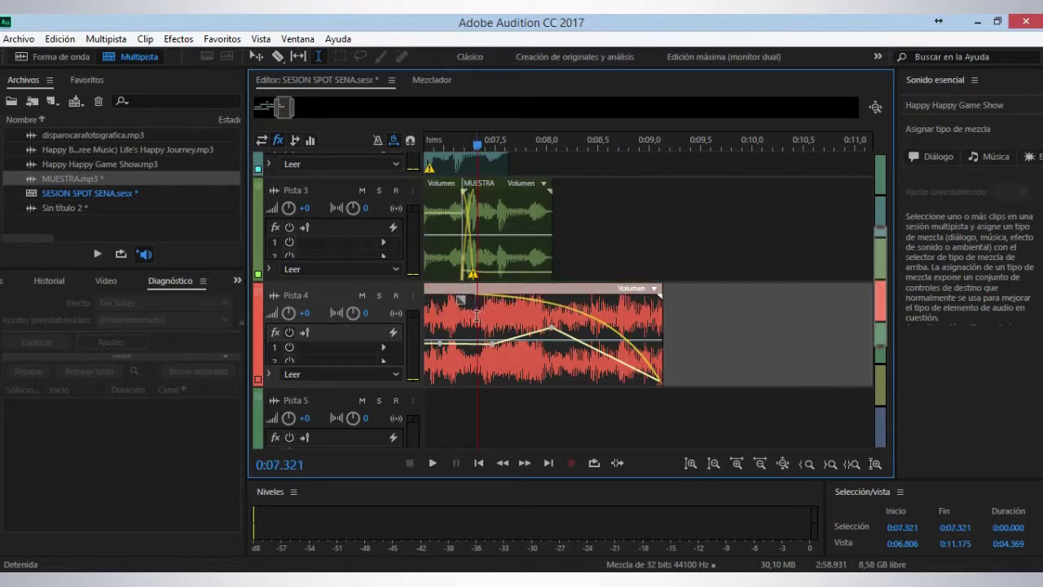
key("space")
key("space")
Reshape the Pista 4 music fade-out into a steep initial drop starting at about 7.05 s, and play it from 0:06.993.
left_click_drag(461, 300, 441, 374)
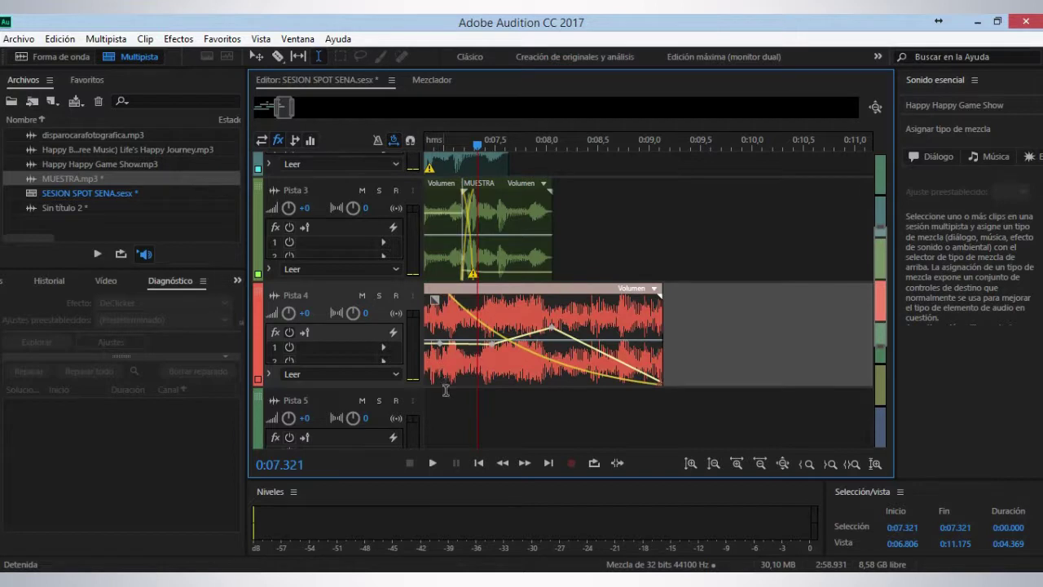
left_click(446, 390)
key("space")
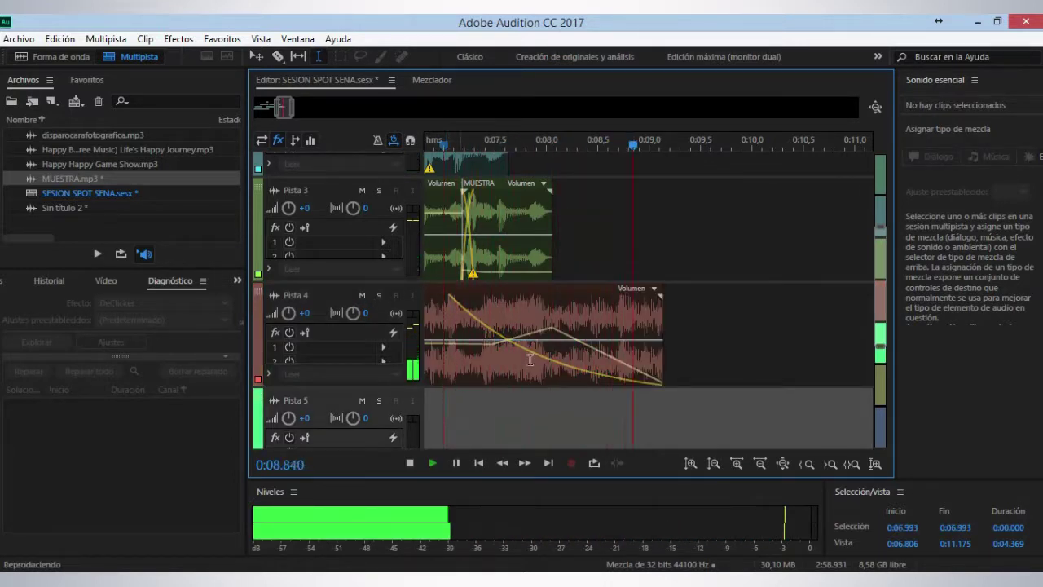
key("space")
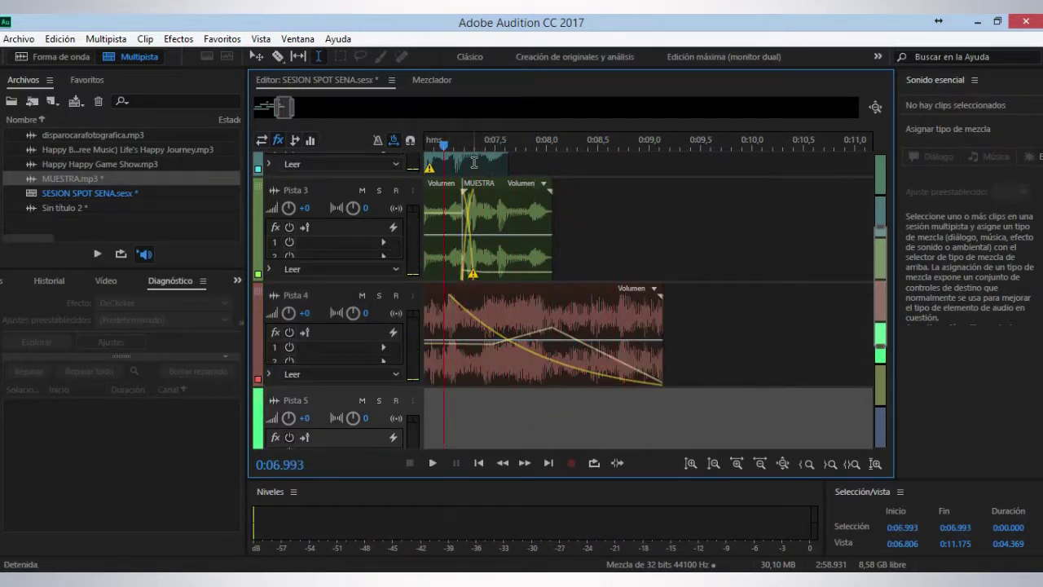
Open the multitrack mixdown export settings for the complete session.
left_click(18, 38)
mouse_move(79, 335)
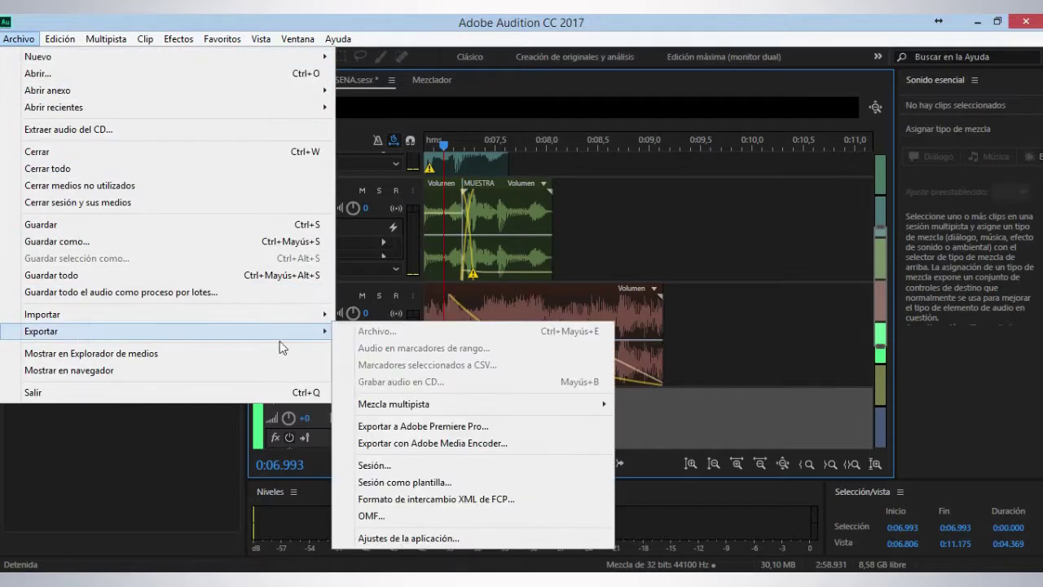
mouse_move(461, 405)
left_click(651, 421)
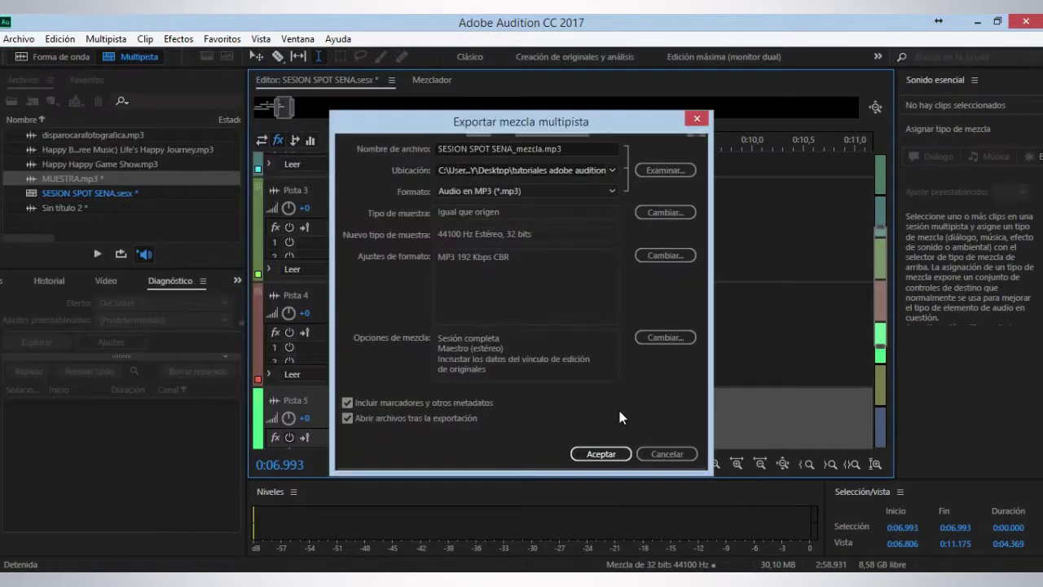
Name the exported mix SPOT SENA.mp3 in the tutoriales adobe audition folder.
left_click(664, 171)
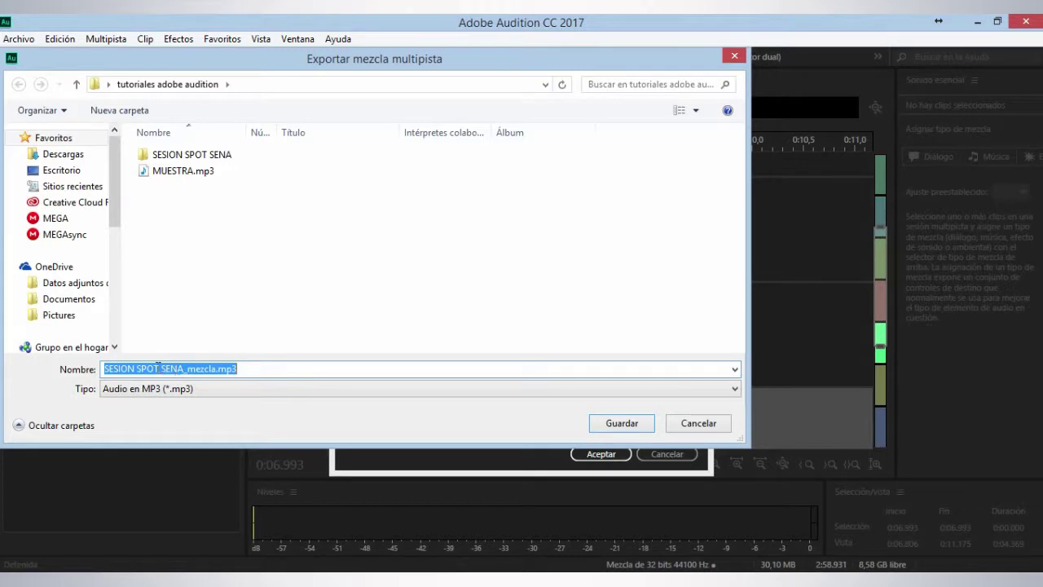
left_click(137, 369)
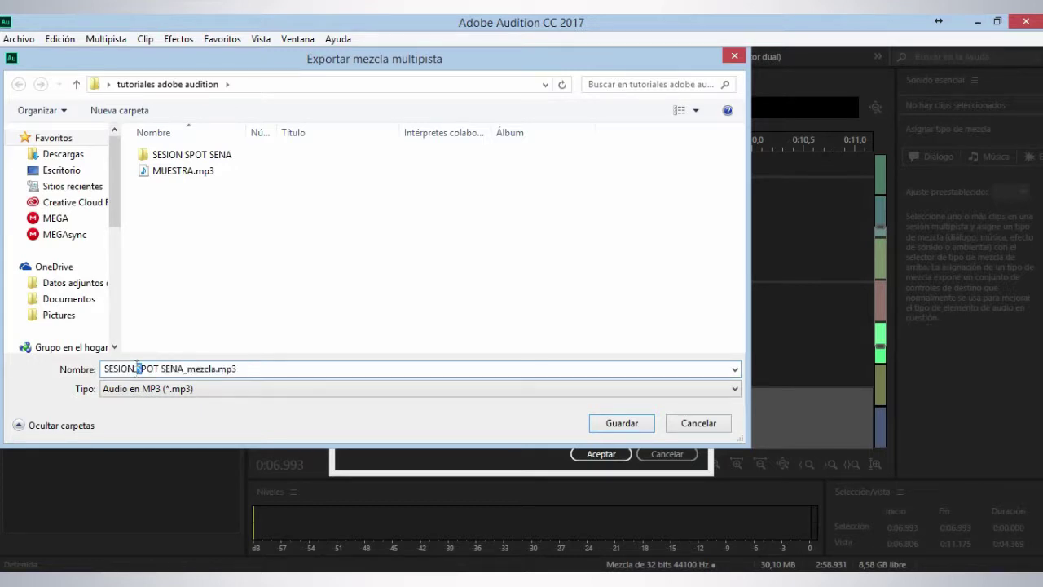
key("BackSpace")
key("BackSpace")
key("BackSpace")
key("BackSpace")
key("BackSpace")
key("BackSpace")
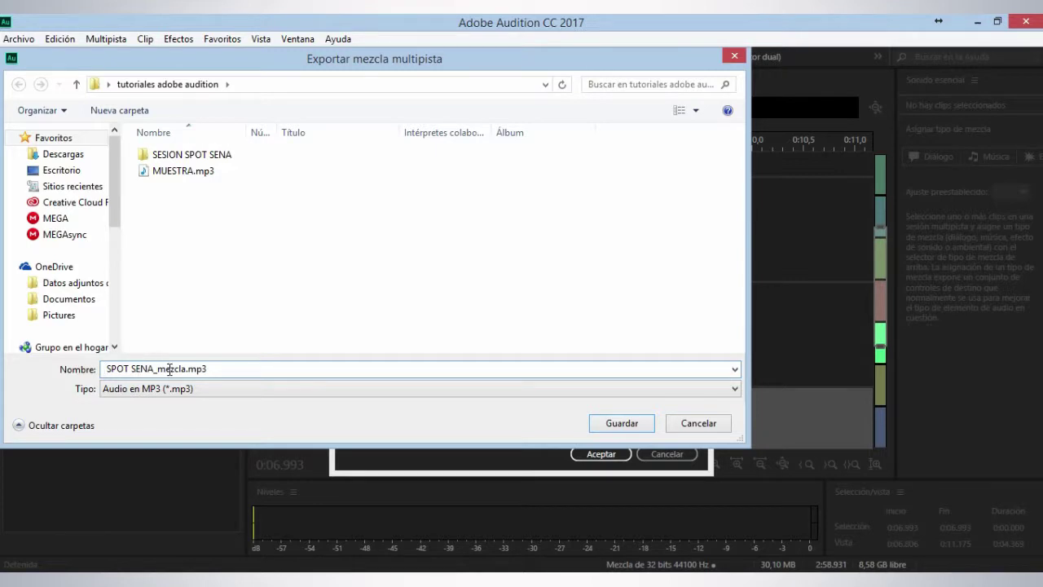
key("BackSpace")
key("BackSpace")
key("BackSpace")
key("BackSpace")
key("BackSpace")
key("BackSpace")
key("BackSpace")
left_click(611, 423)
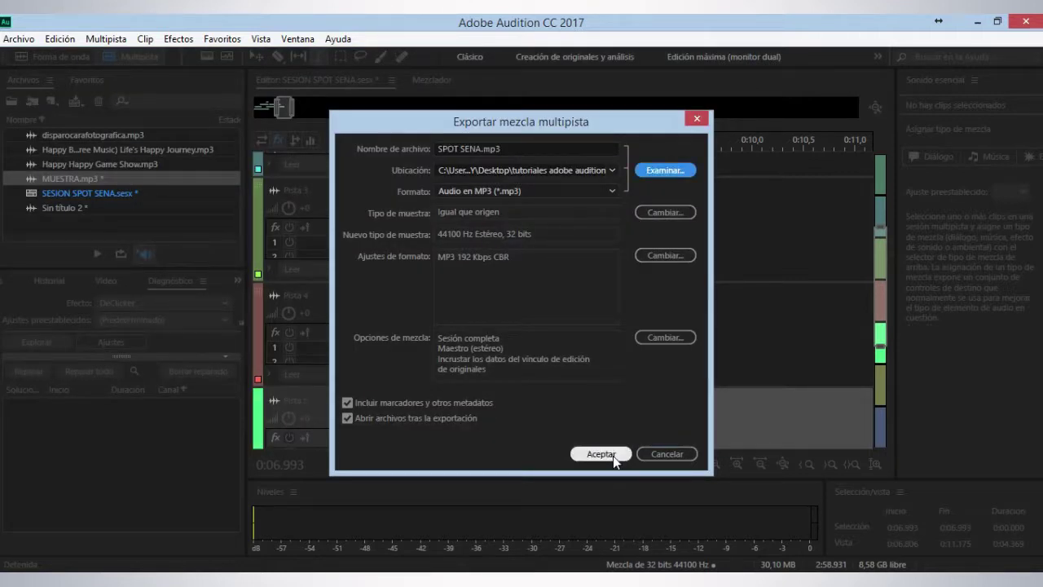
Choose MP3 audio as the format and export the multitrack mix.
left_click(608, 192)
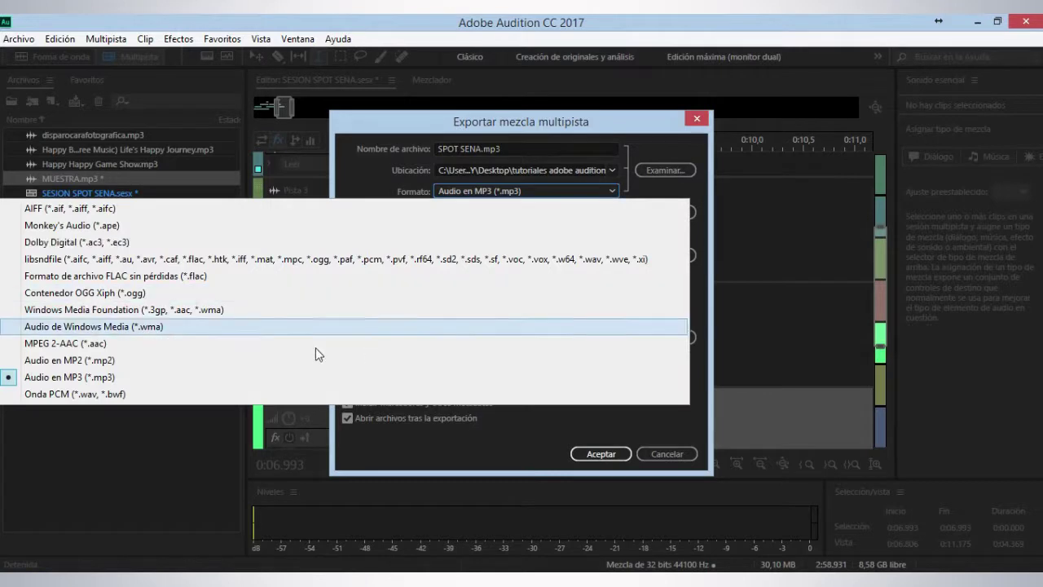
left_click(144, 380)
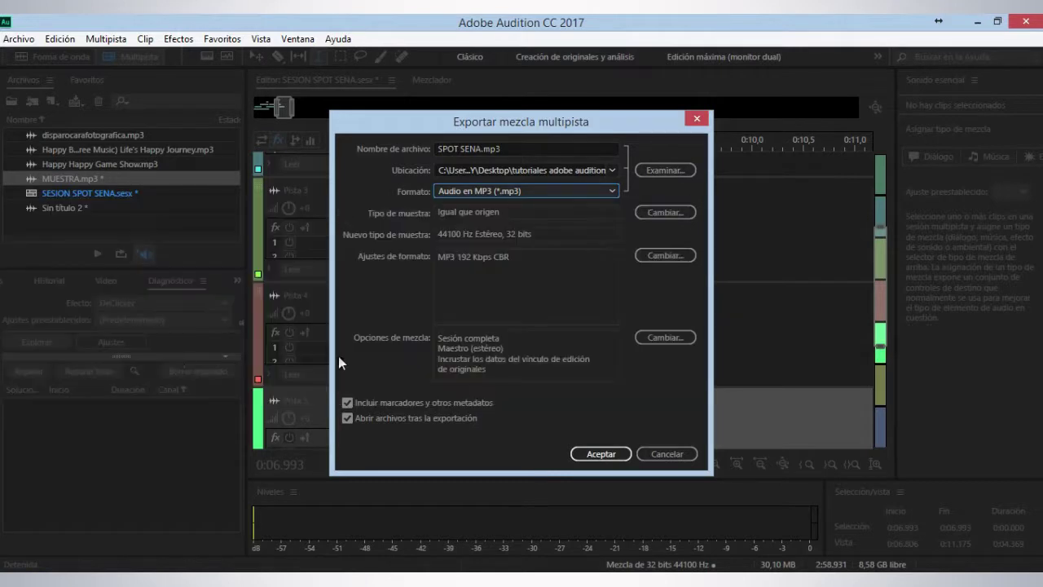
left_click(613, 455)
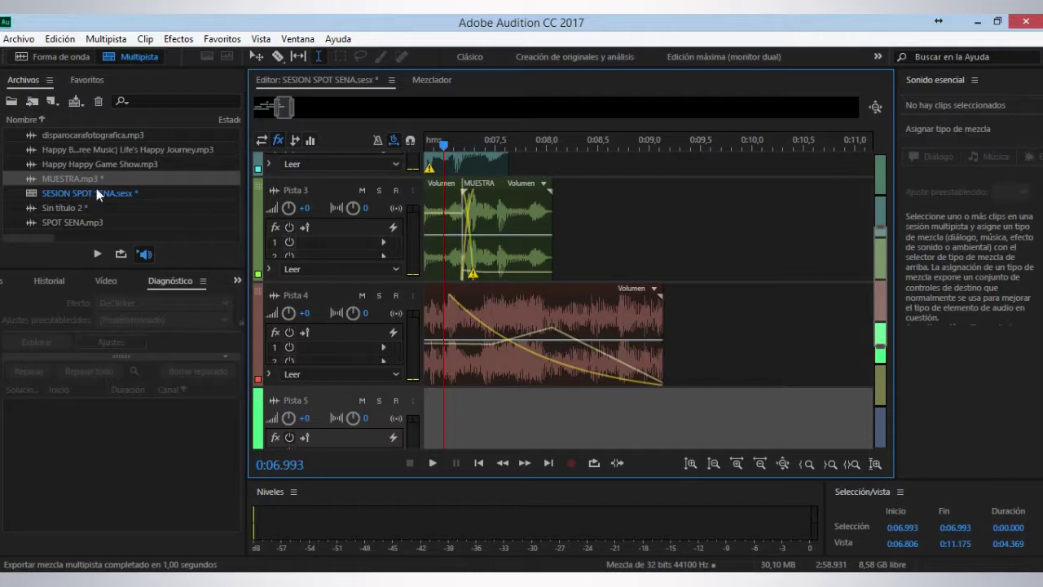
Open the exported SPOT SENA.mp3 in the waveform editor and play its beginning.
double_click(80, 224)
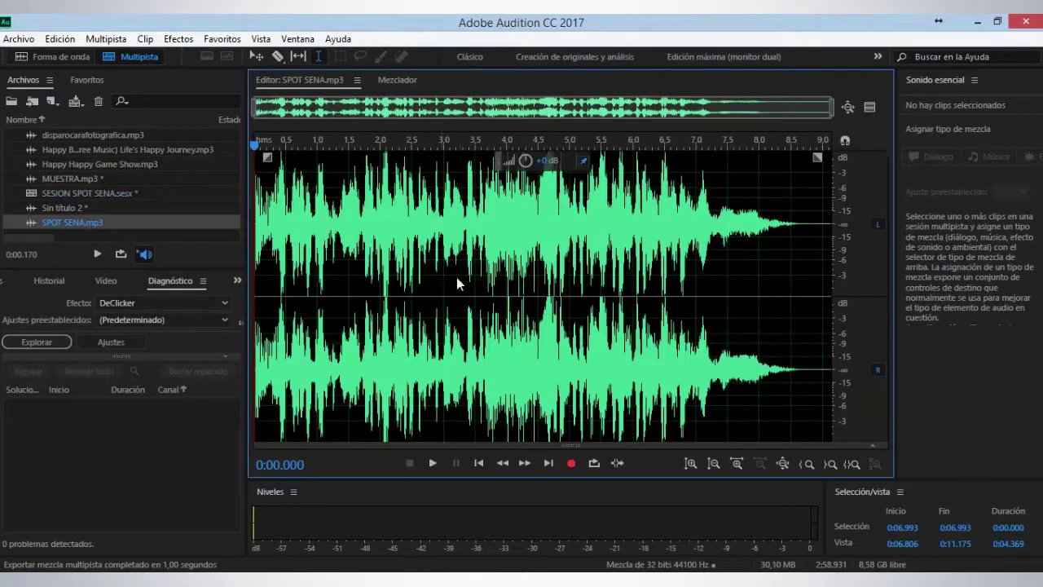
key("space")
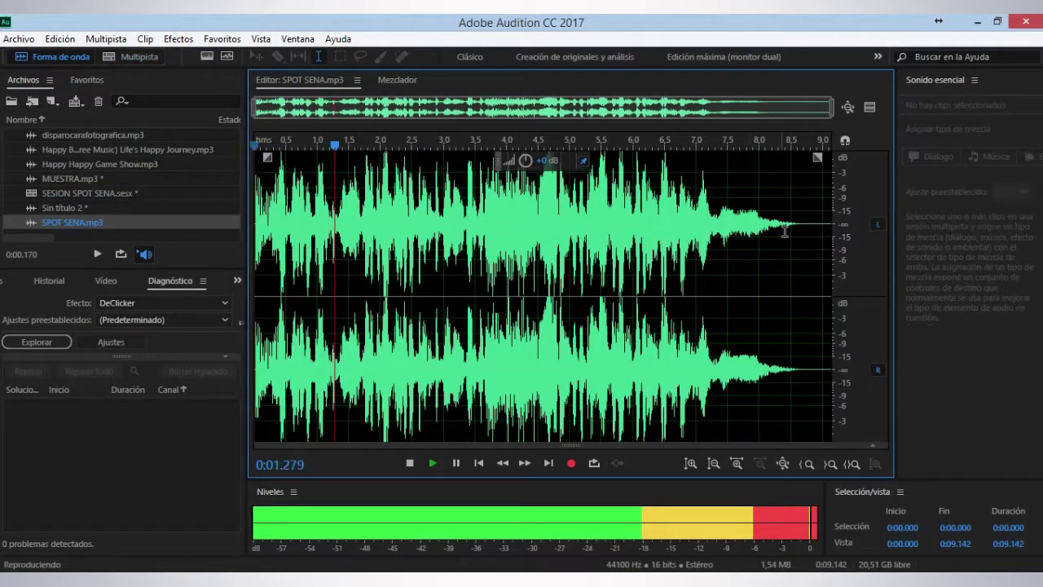
key("space")
Delete the silent tail of SPOT SENA.mp3 from 0:08.681 to the end and lower the whole file's amplitude.
left_click_drag(801, 236, 832, 273)
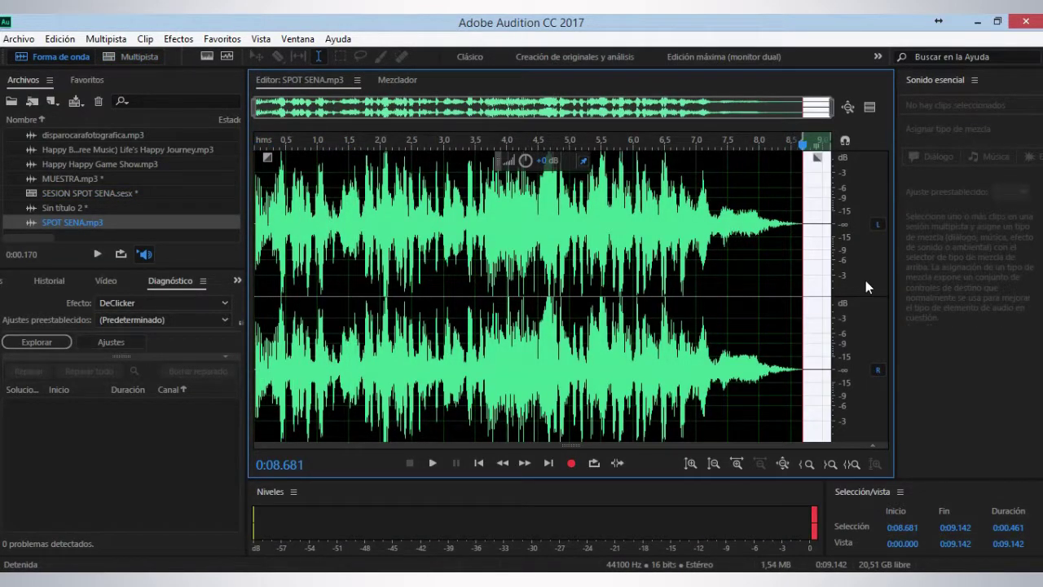
key("Delete")
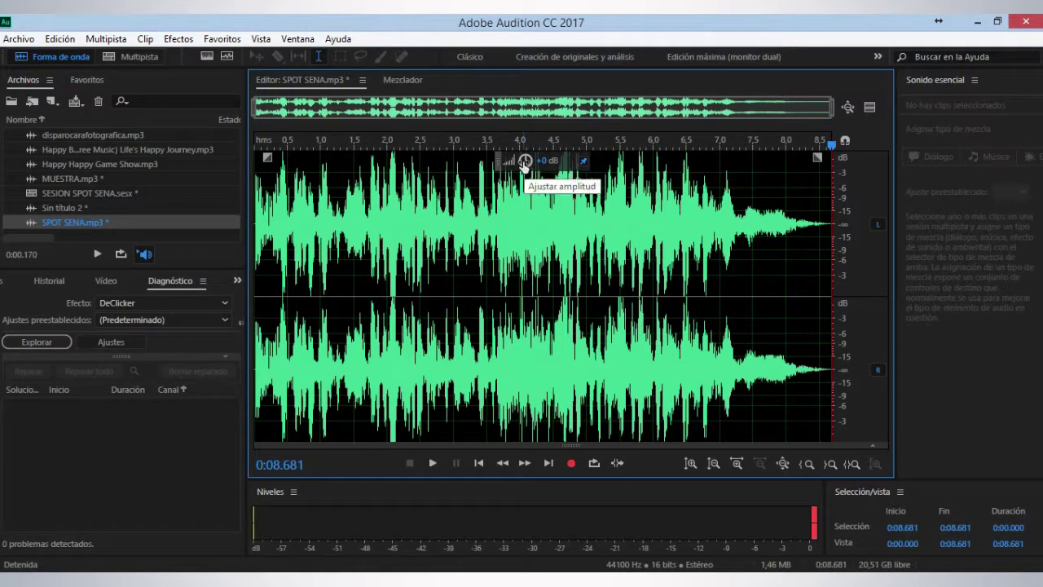
left_click_drag(524, 161, 525, 177)
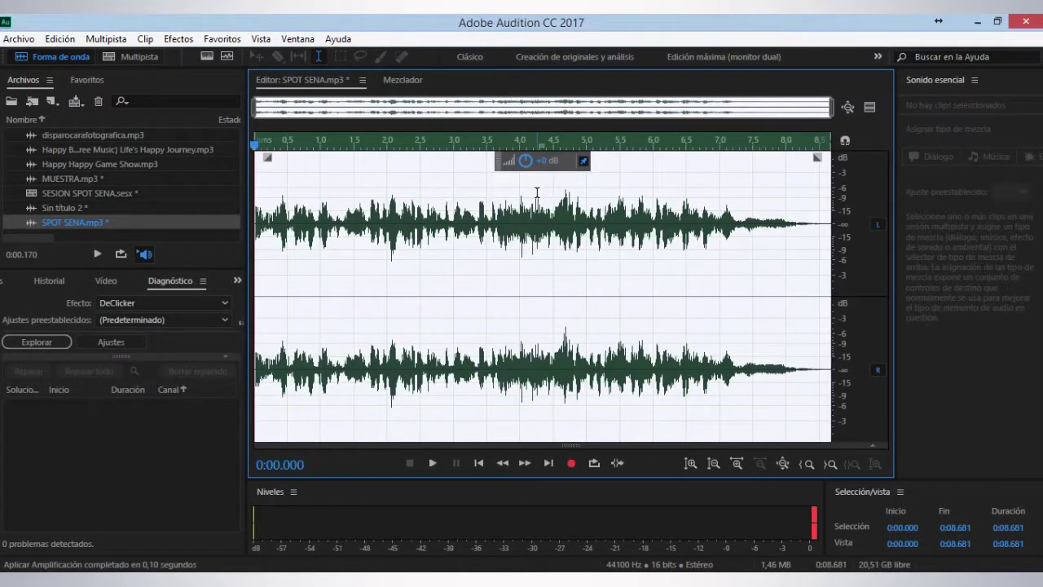
Undo the last amplitude change to SPOT SENA.mp3 and lower the whole file by 5 dB instead.
key("ctrl+z")
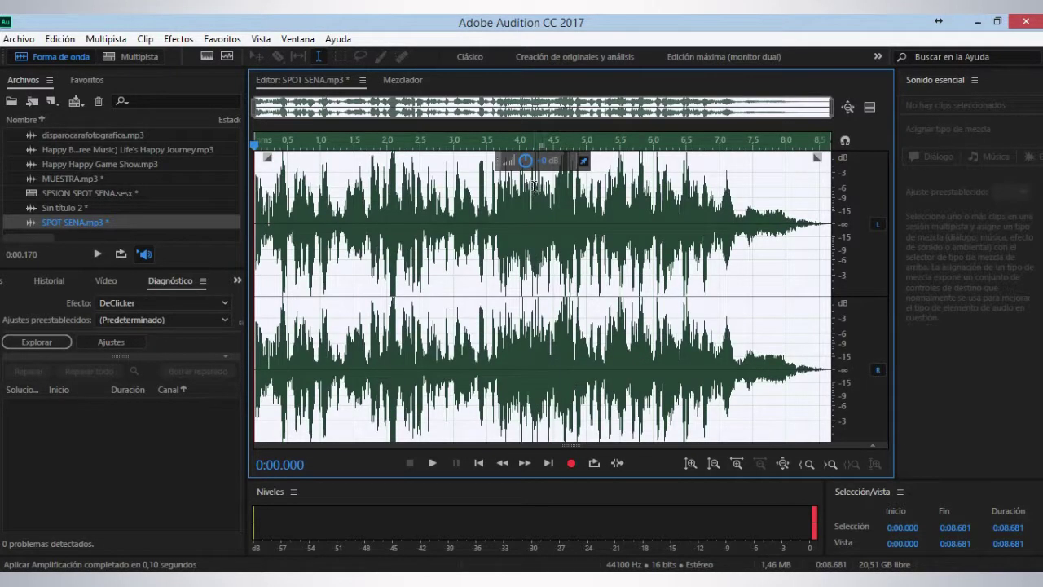
left_click(543, 160)
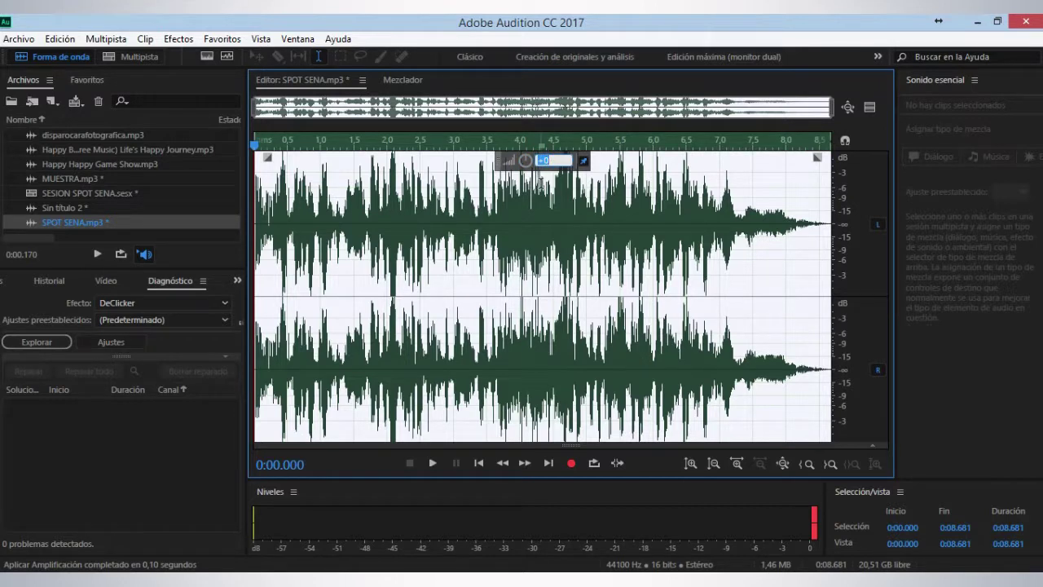
type("-5")
key("Return")
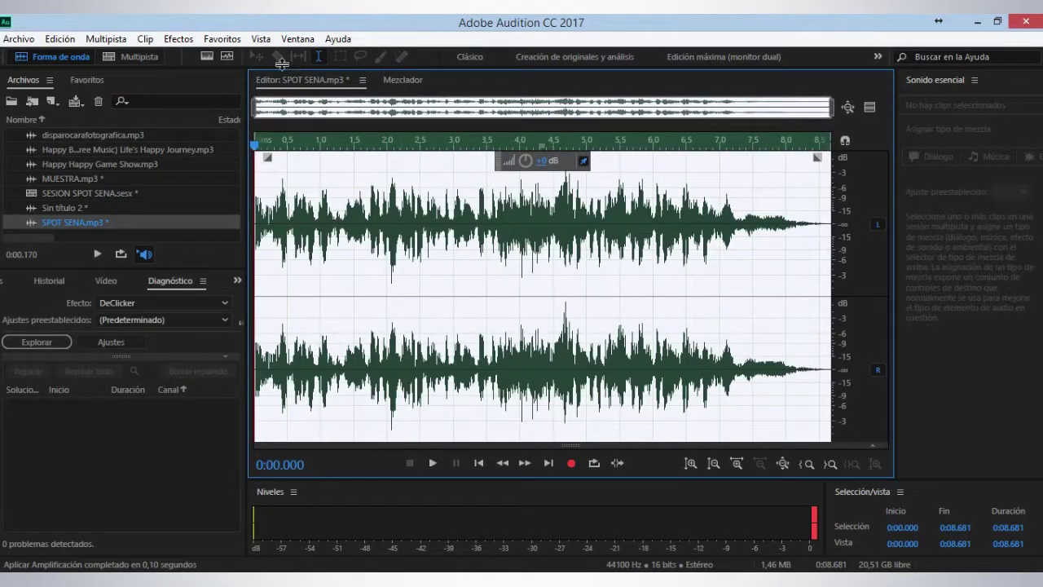
Apply Dynamics Processing with the Compresor preset to the whole file, comparing the waveform with and without it.
left_click(179, 38)
mouse_move(371, 230)
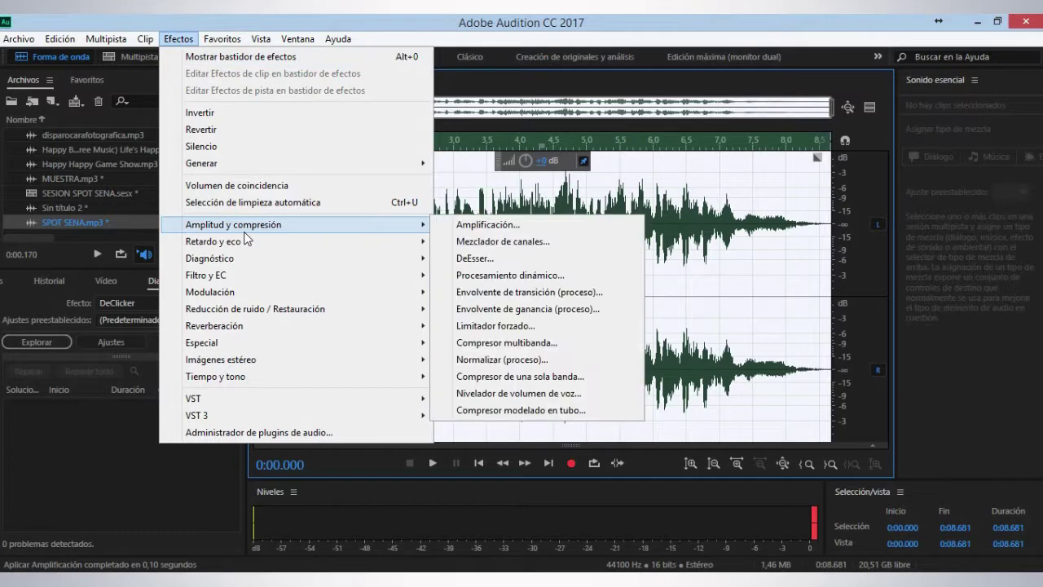
left_click(517, 276)
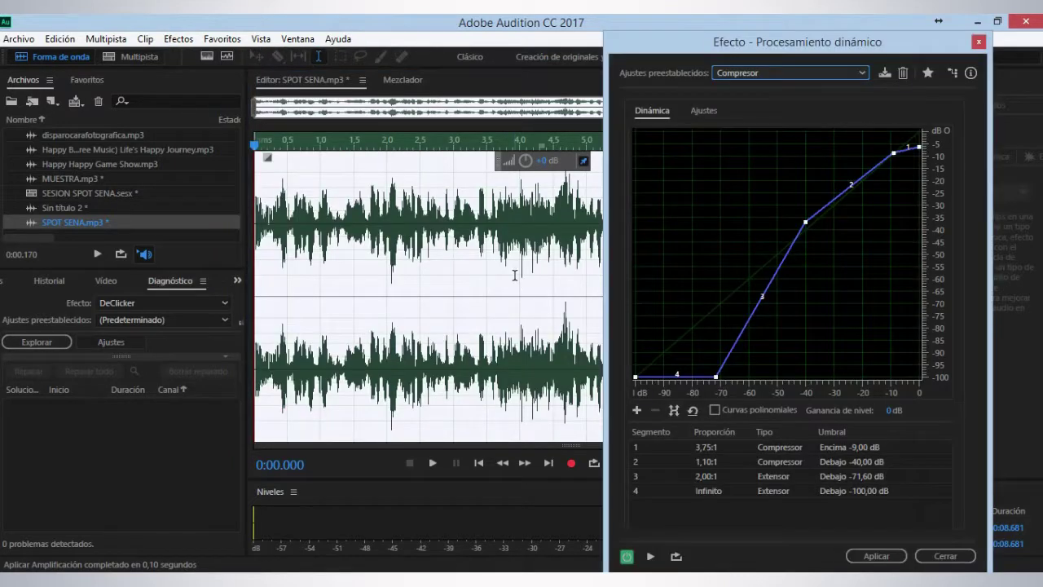
key("Return")
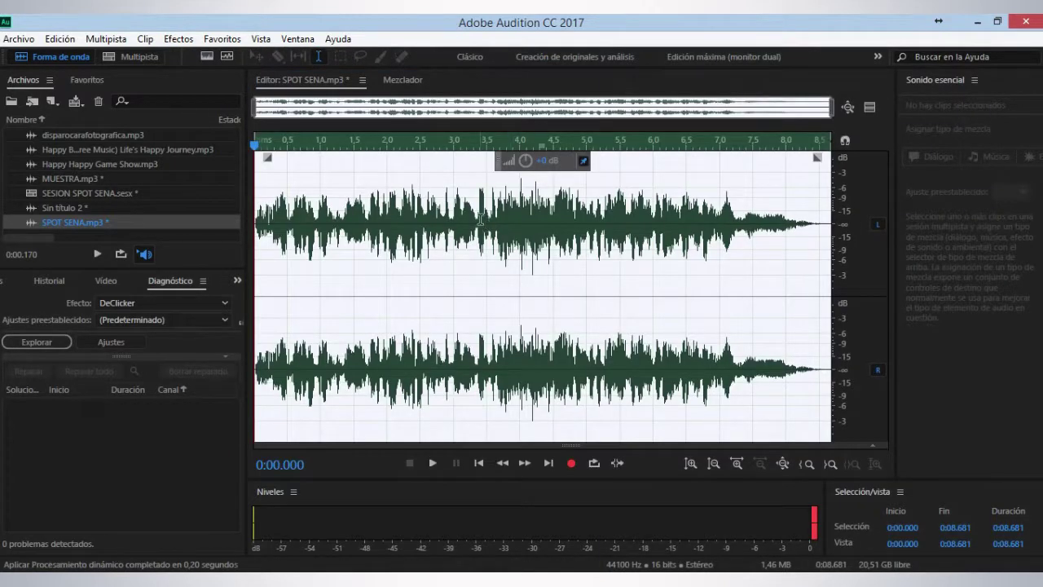
key("ctrl+z")
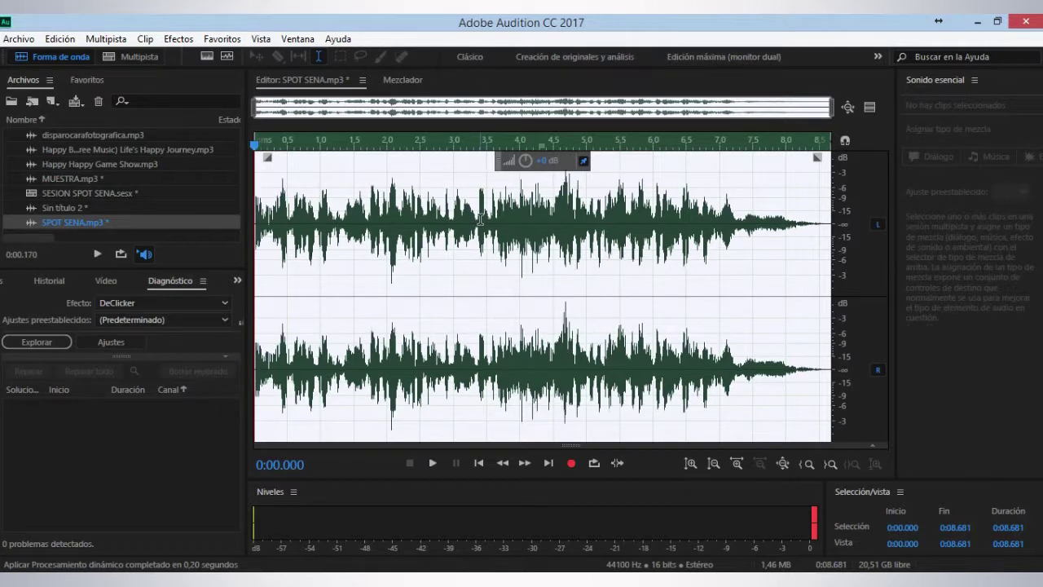
key("ctrl+shift+z")
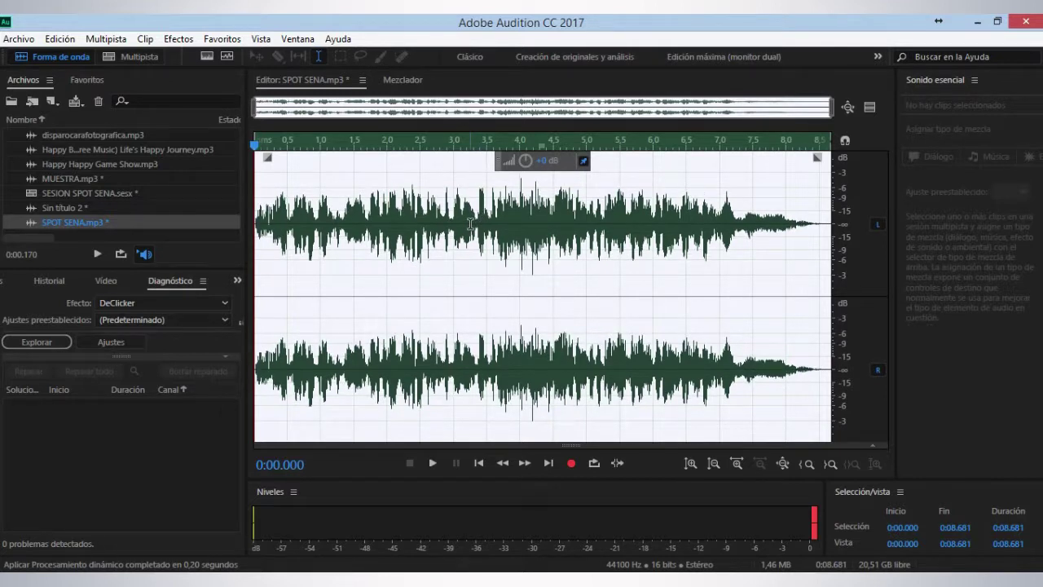
key("ctrl+z")
key("ctrl+shift+z")
Raise the whole file's amplitude by 4 dB.
left_click(549, 162)
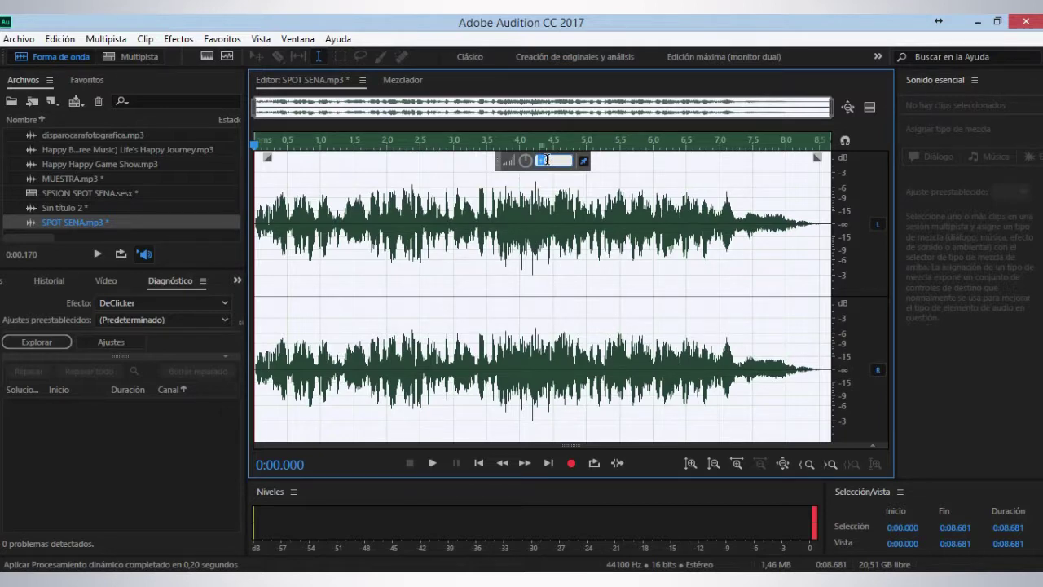
type("4")
key("Return")
Play SPOT SENA.mp3 from its beginning and save the processed file.
left_click(424, 244)
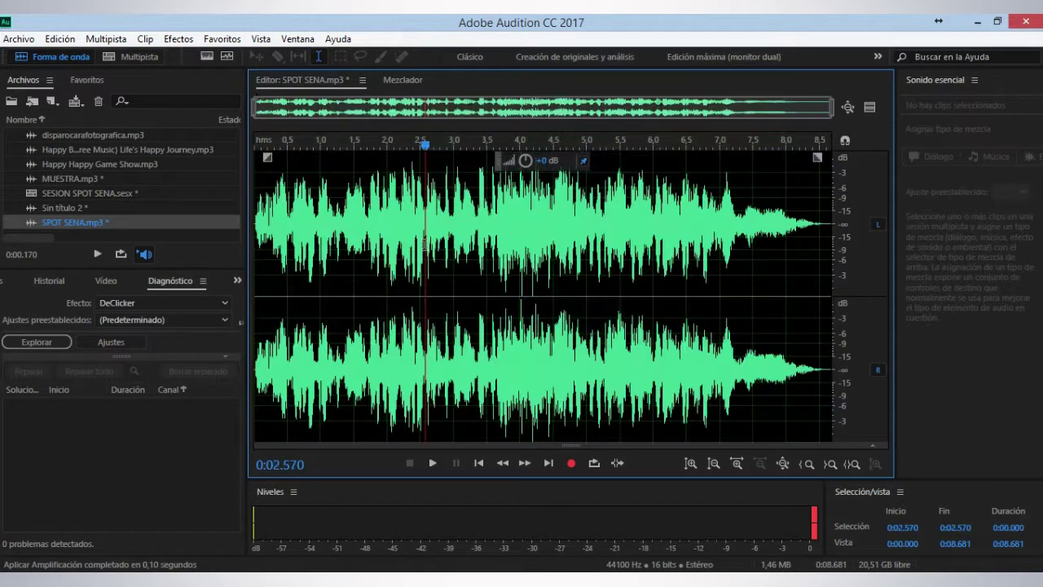
key("Home")
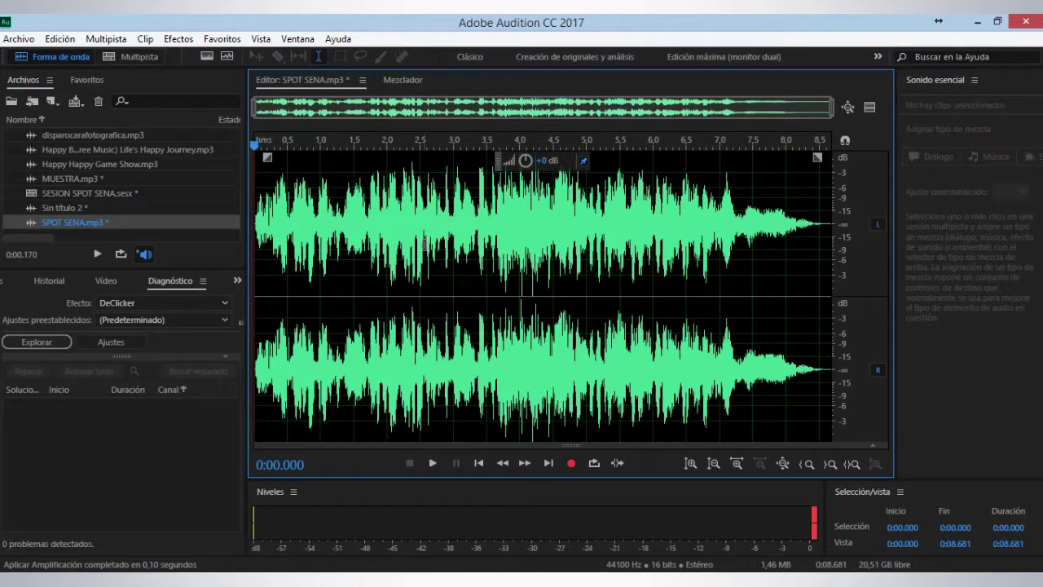
key("space")
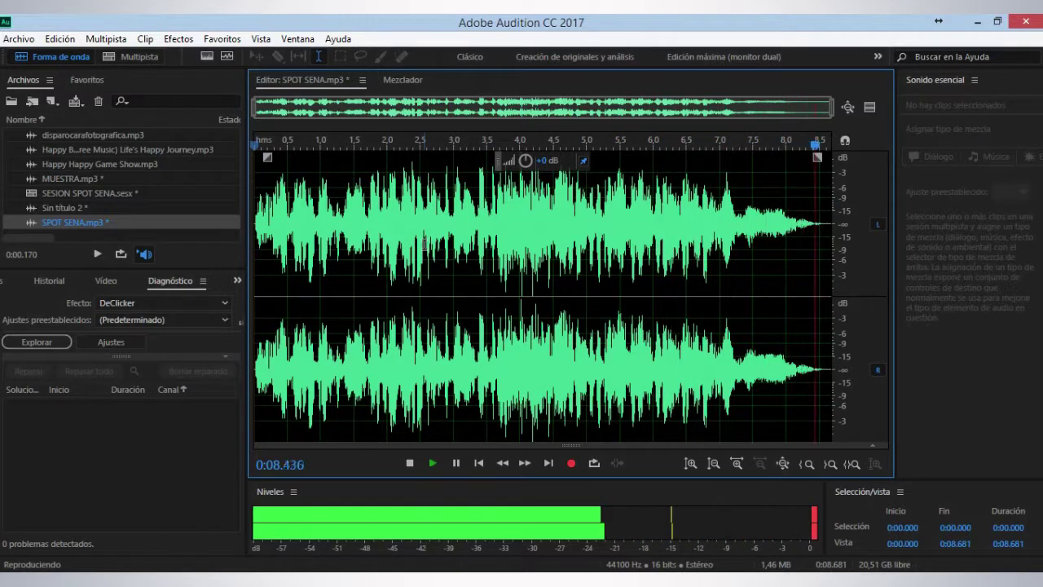
key("ctrl+s")
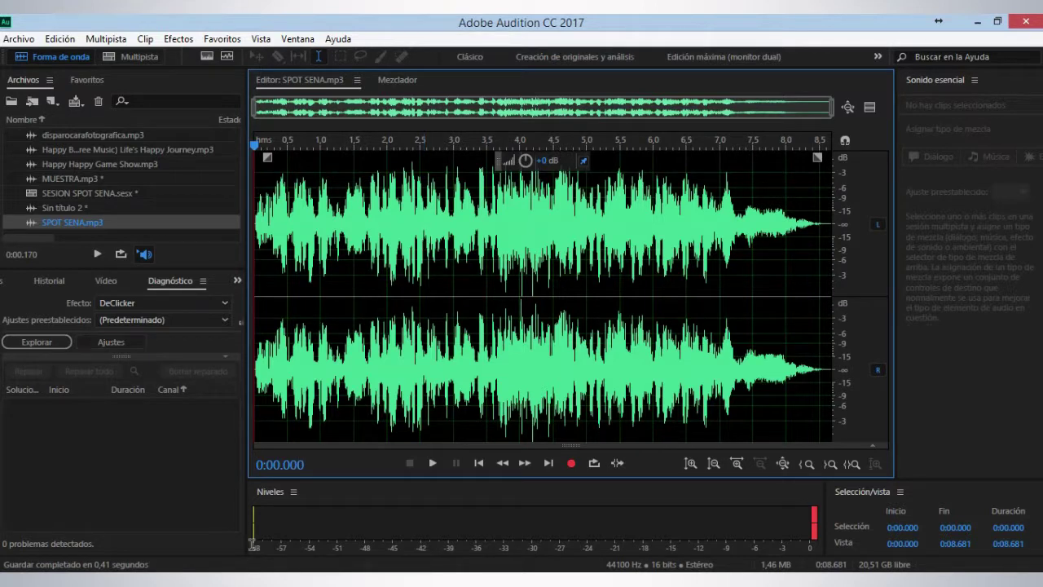
Play the saved SPOT SENA.mp3 from the tutoriales adobe audition folder in File Explorer, and return to Adobe Audition.
left_click(203, 580)
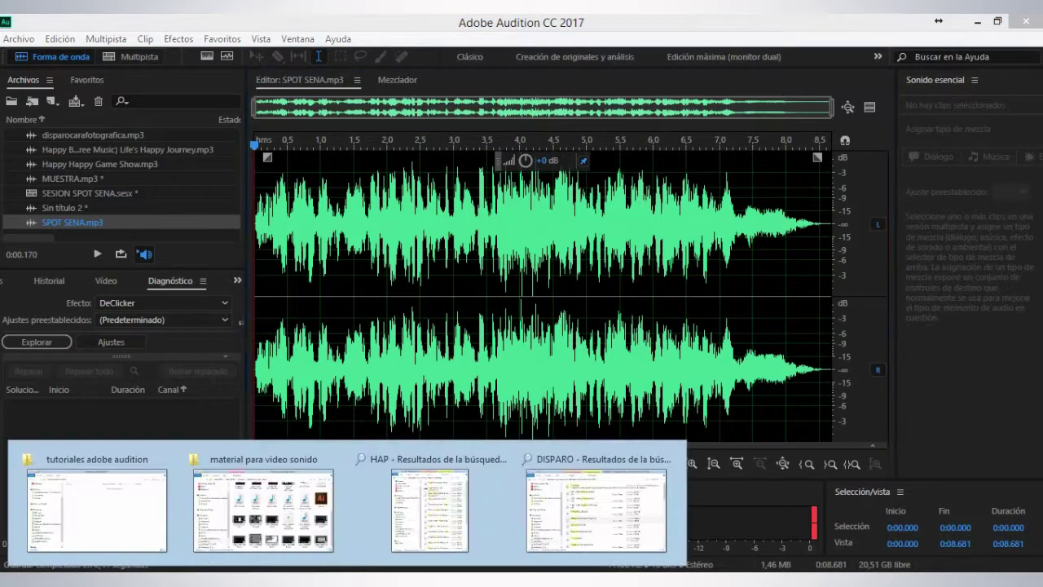
left_click(142, 510)
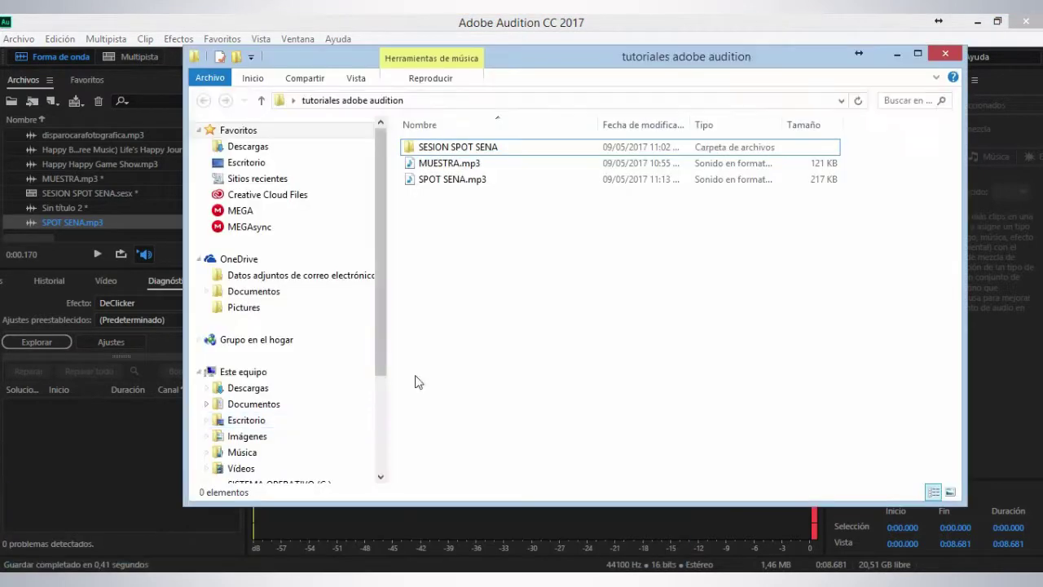
left_click(450, 189)
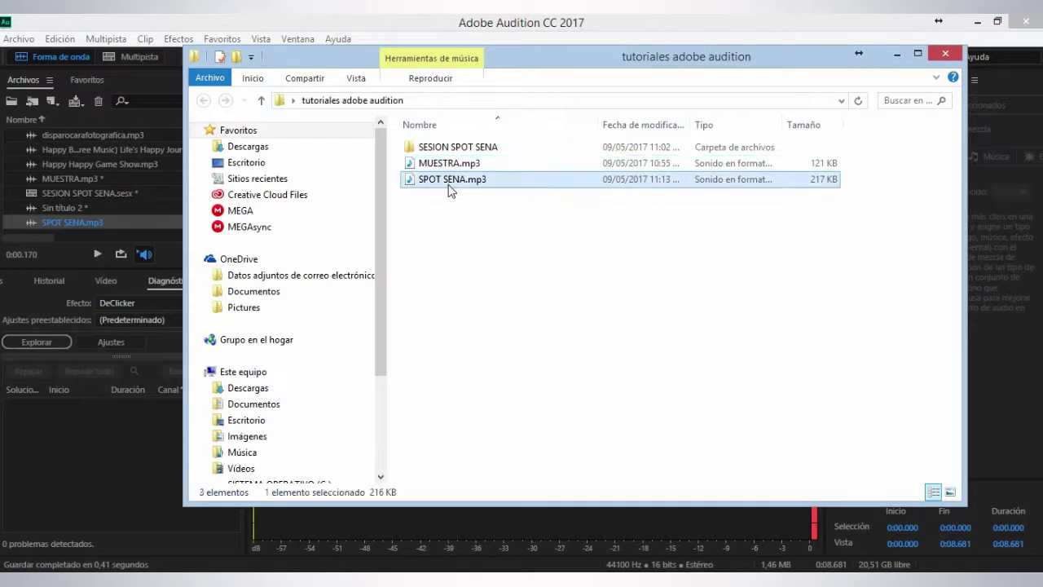
double_click(450, 179)
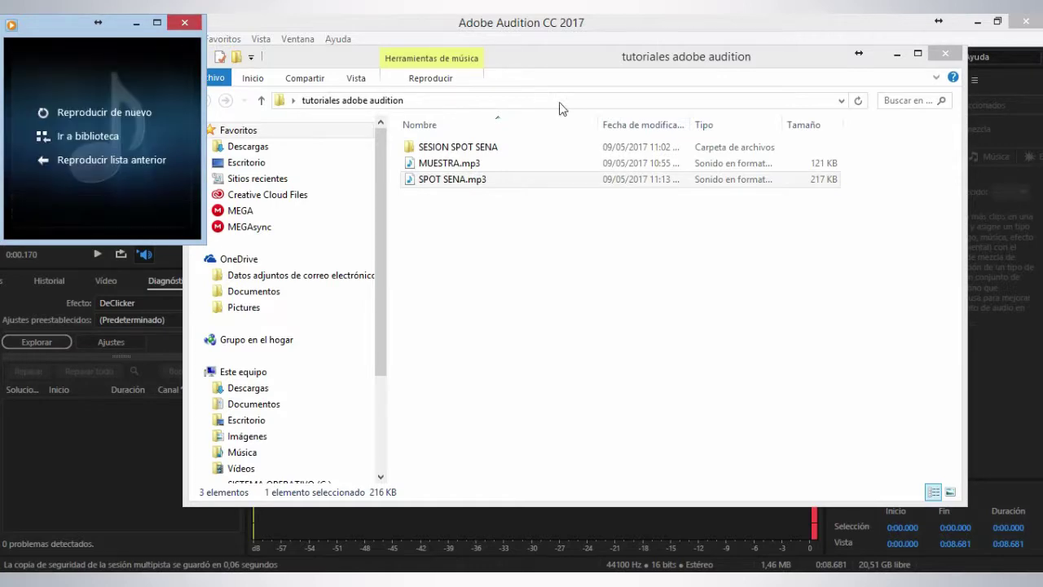
left_click(846, 25)
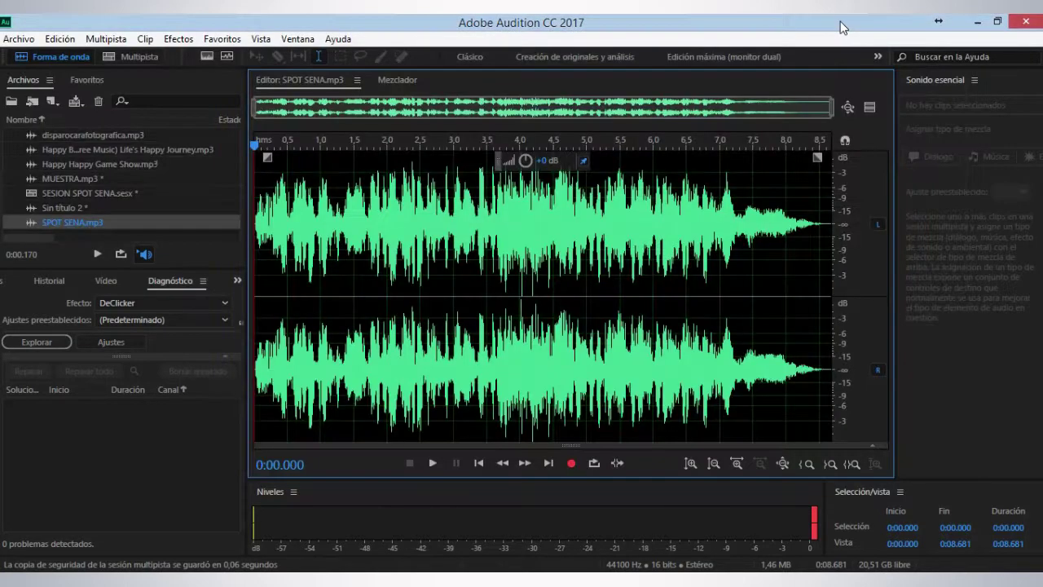